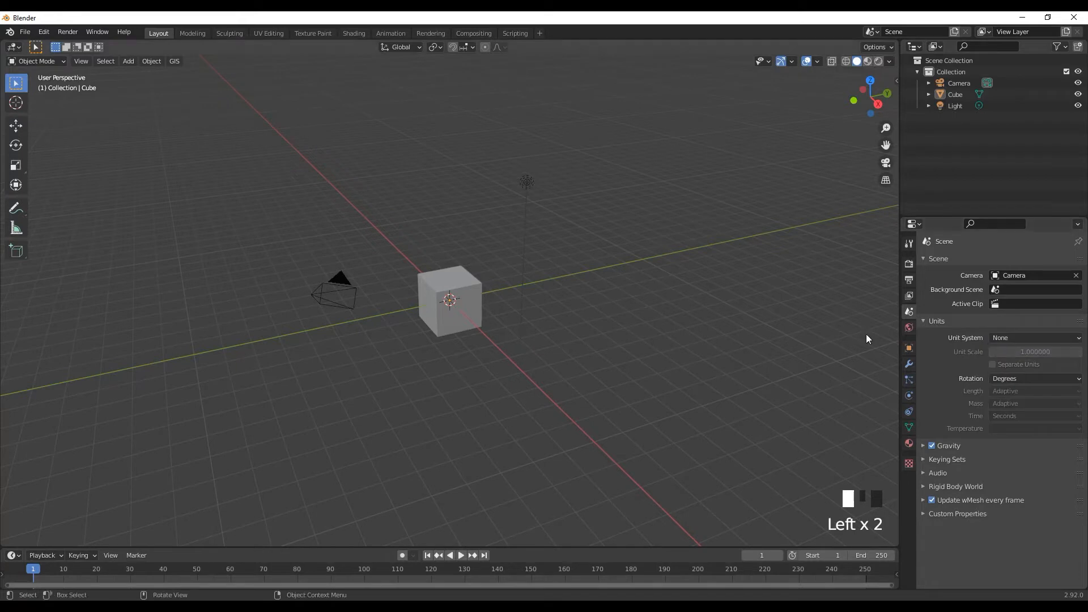
Delete the default camera, cube and light from the scene.
{"action": "left_click_drag", "start_coordinate": [240, 133], "coordinate": [636, 420]}
{"action": "key", "text": "Delete"}
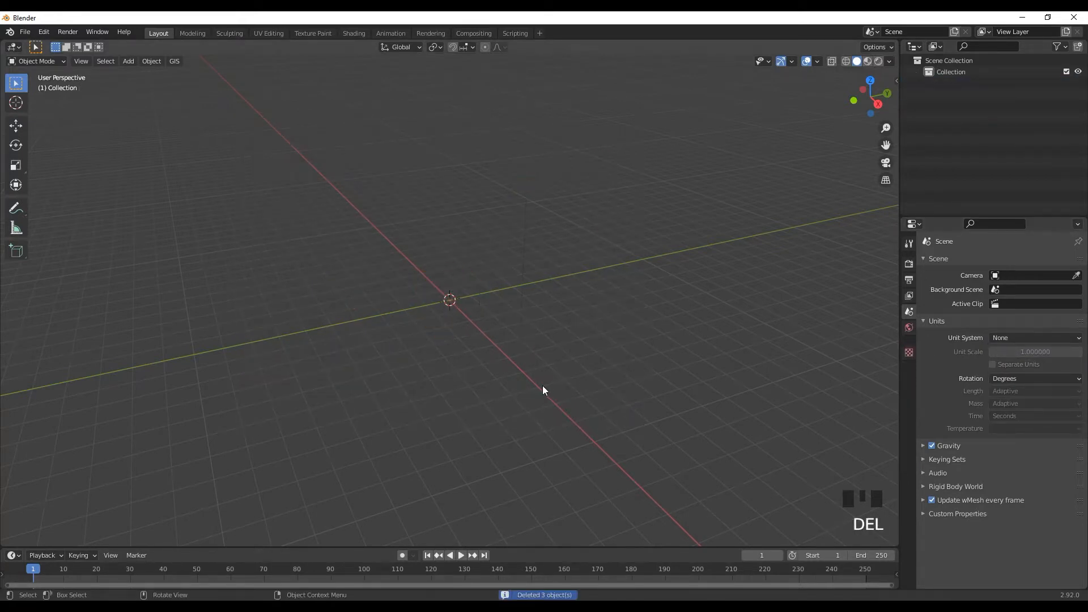
{"action": "scroll", "coordinate": [476, 337], "scroll_direction": "up", "scroll_amount": 5}
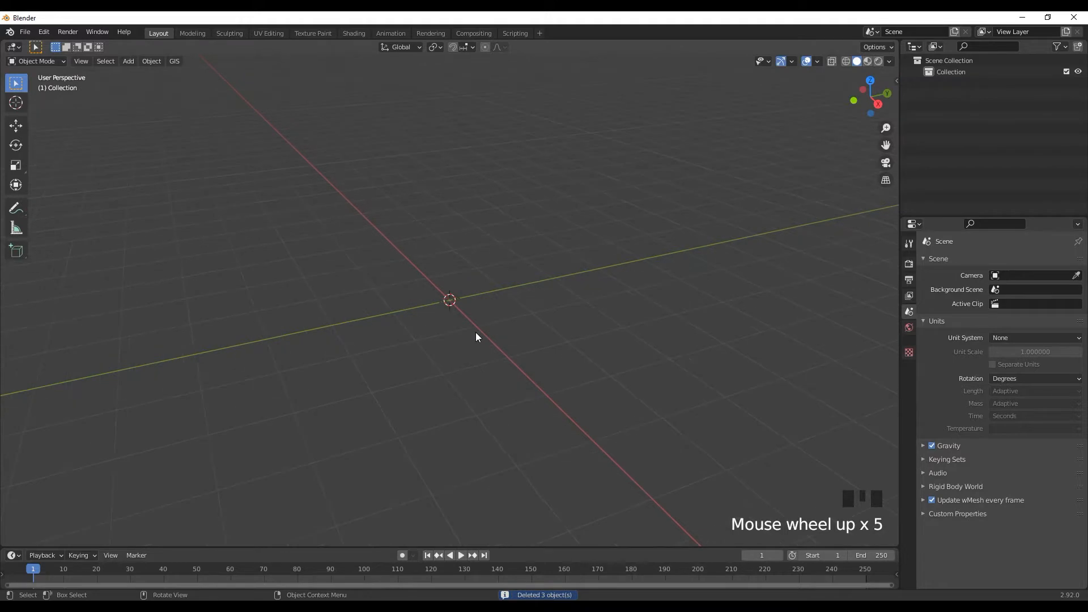
Add a text object at the world origin and view it from above.
{"action": "left_click", "coordinate": [128, 61]}
{"action": "mouse_move", "coordinate": [129, 74]}
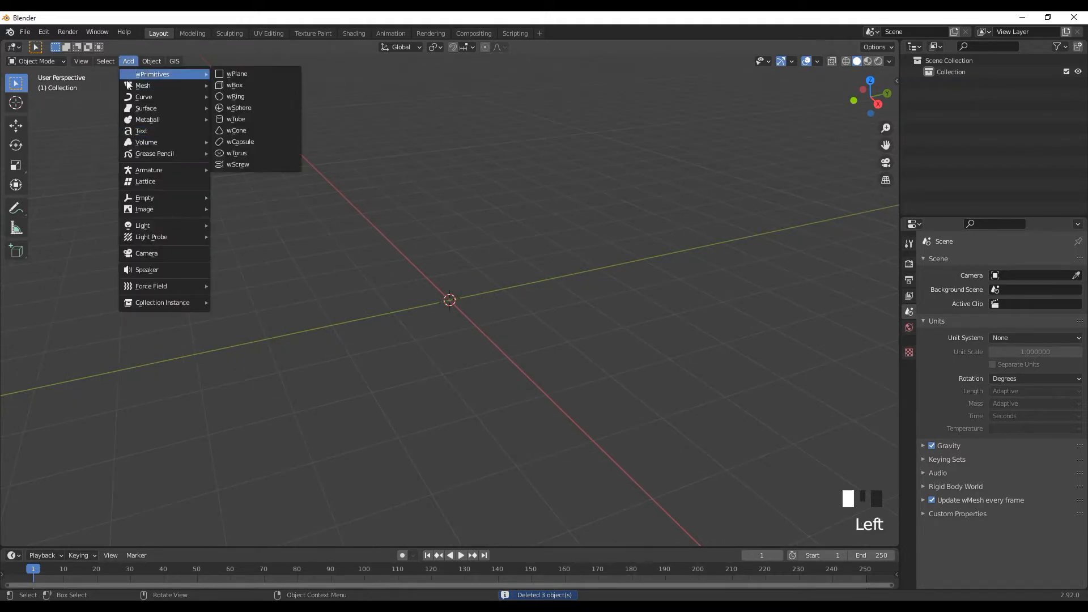
{"action": "left_click", "coordinate": [138, 131]}
{"action": "middle_click_drag", "start_coordinate": [249, 261], "coordinate": [346, 373]}
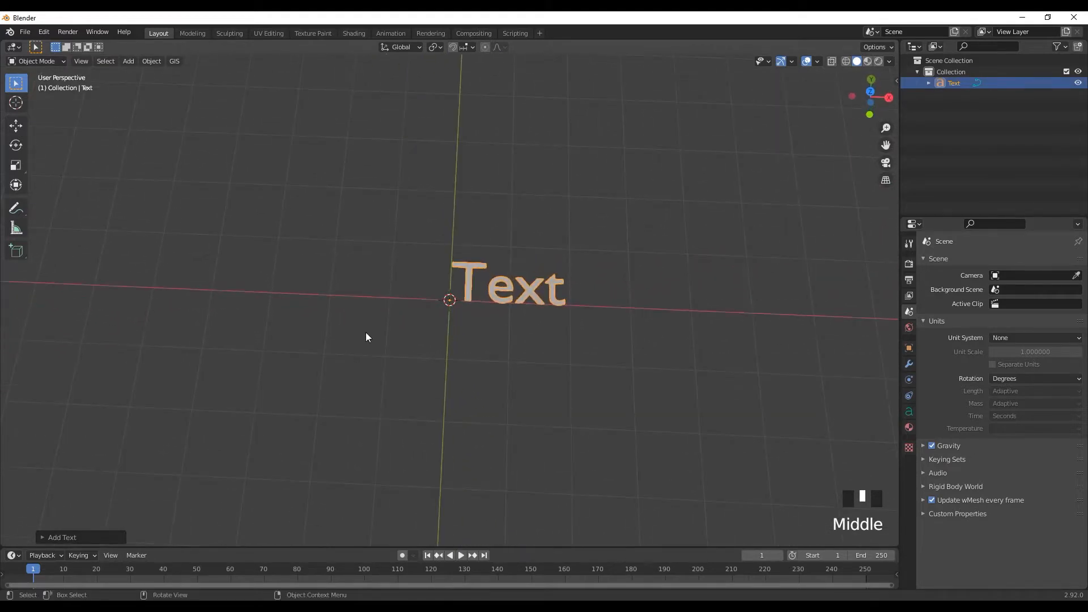
Show the text object's transform values and set its X dimension to 150.
{"action": "key", "text": "n"}
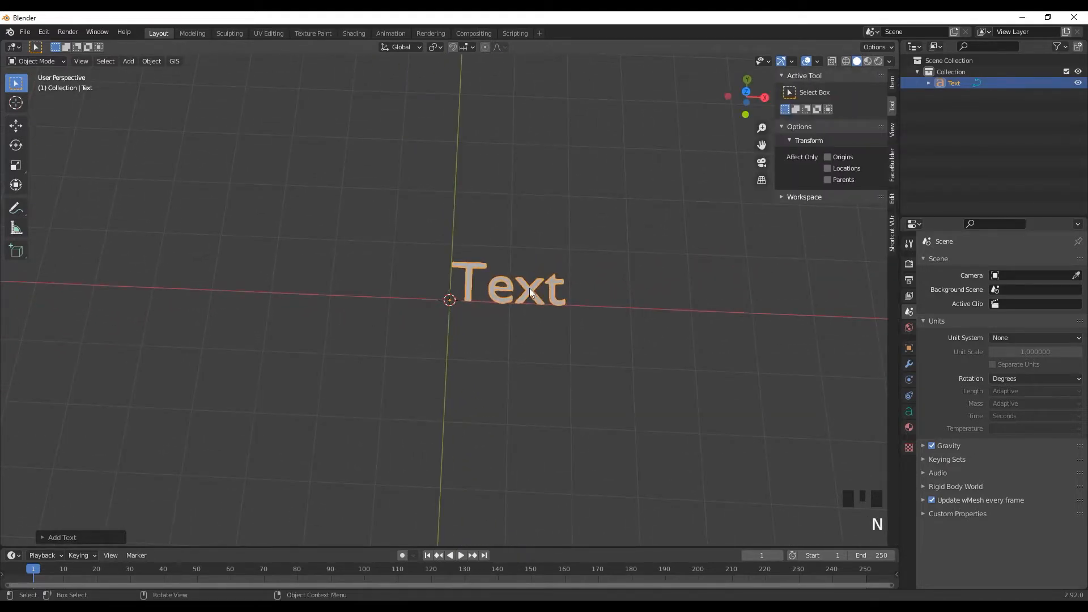
{"action": "left_click", "coordinate": [892, 83]}
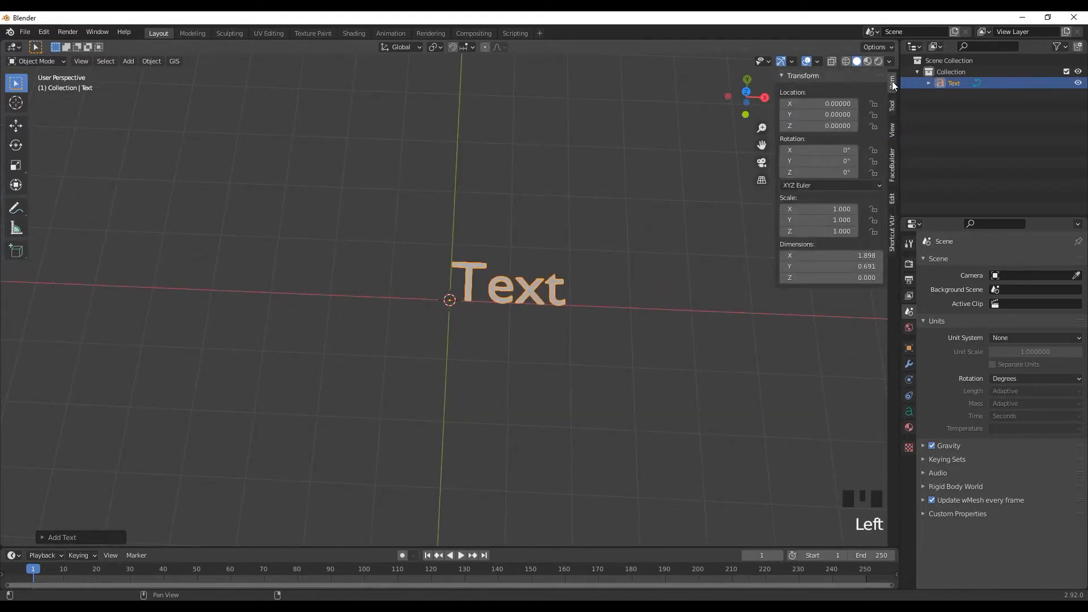
{"action": "left_click", "coordinate": [821, 255]}
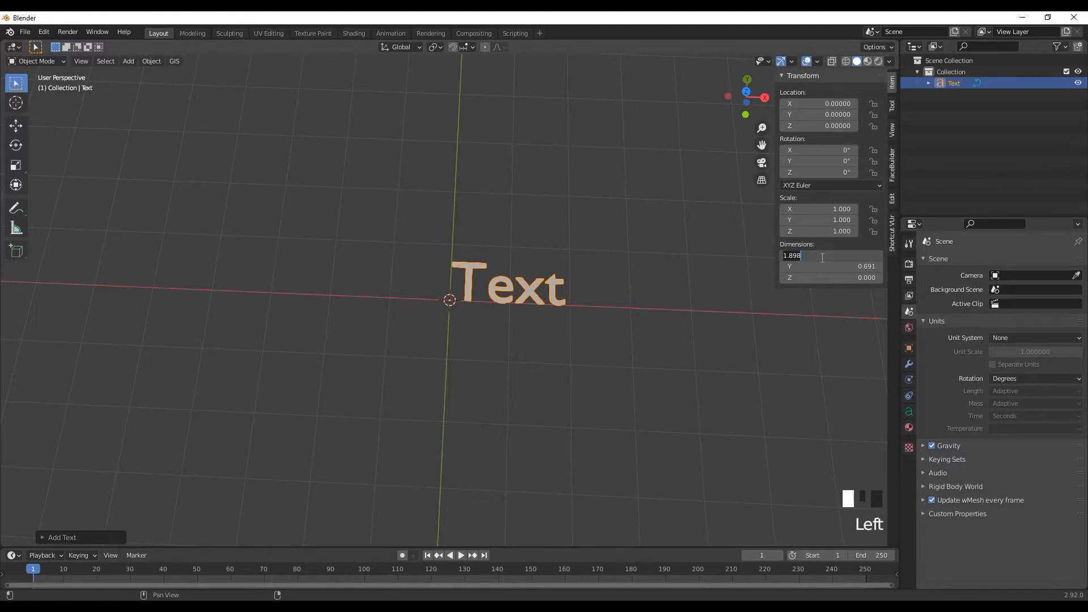
{"action": "type", "text": "150"}
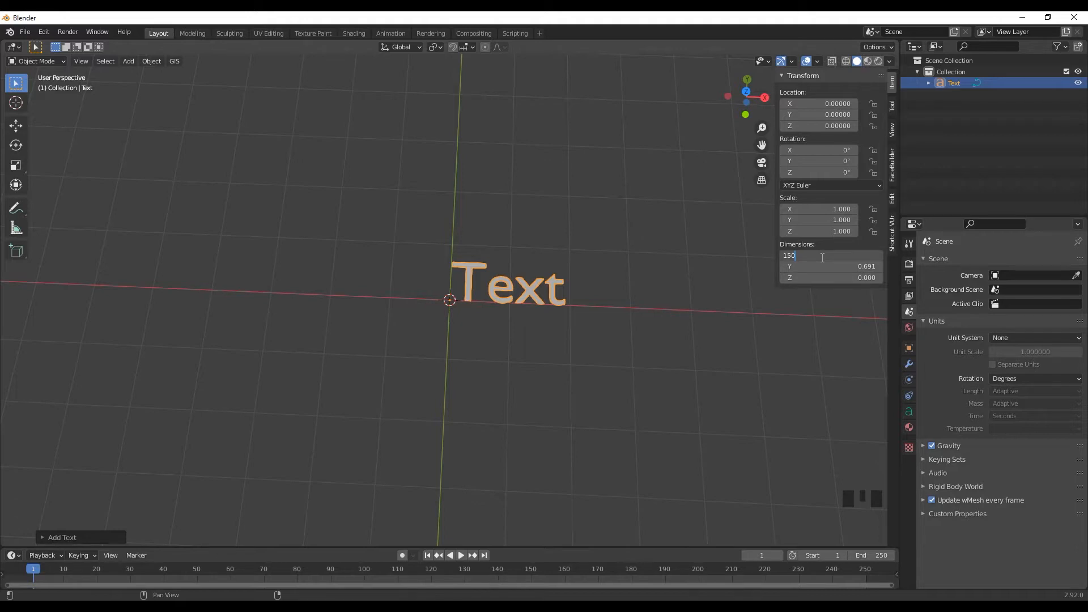
{"action": "key", "text": "Return"}
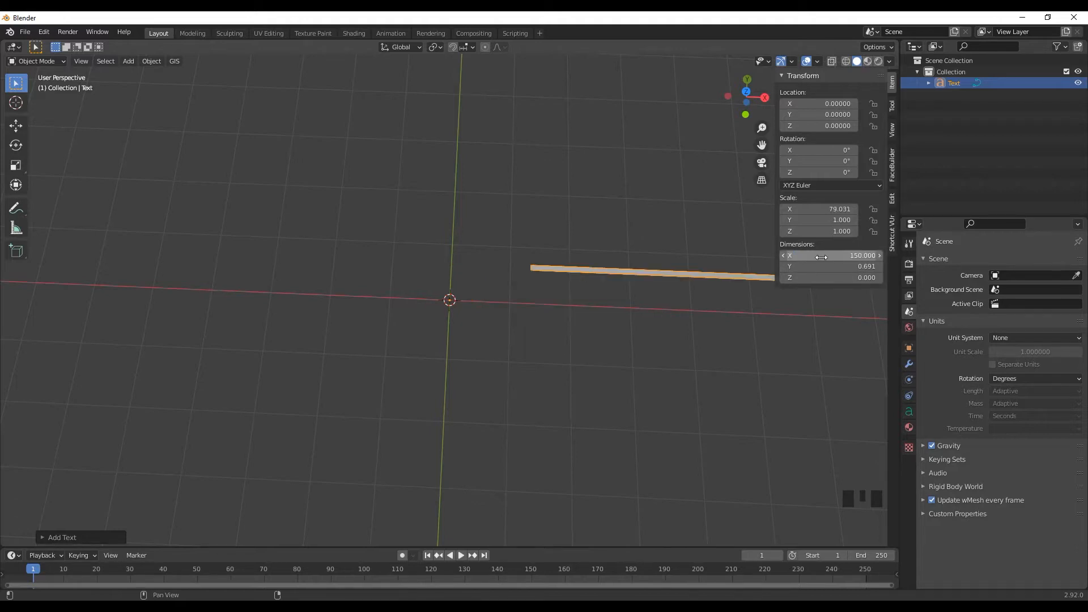
Copy the text's X scale value of 79.031 to its Y and Z scale so it is scaled uniformly.
{"action": "left_click", "coordinate": [828, 209]}
{"action": "key", "text": "ctrl+c"}
{"action": "left_click", "coordinate": [825, 229]}
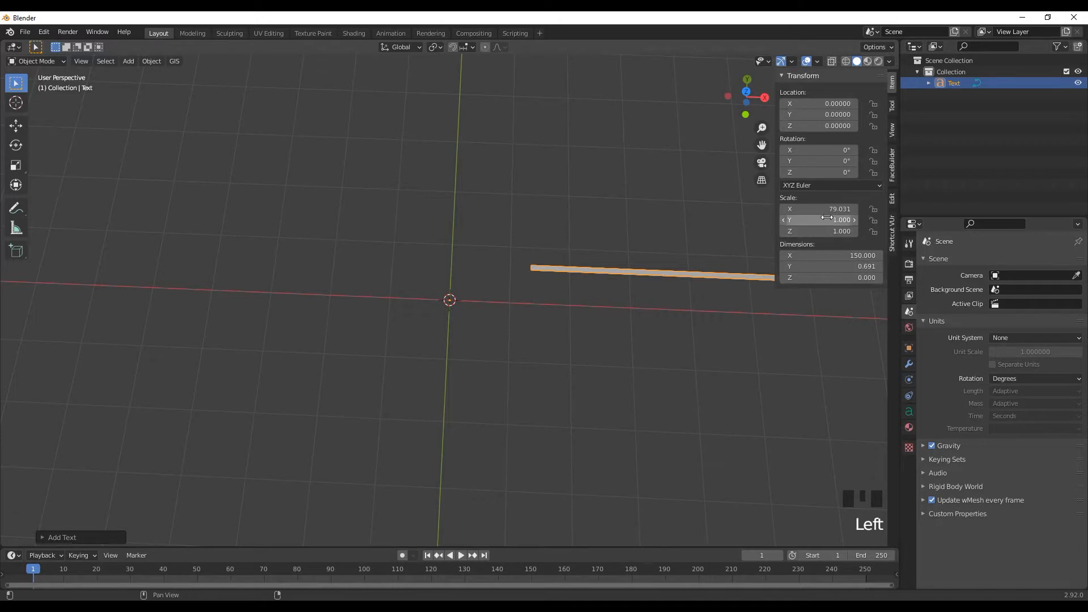
{"action": "left_click", "coordinate": [825, 219]}
{"action": "key", "text": "ctrl+v"}
{"action": "left_click", "coordinate": [826, 231]}
{"action": "left_click", "coordinate": [826, 230]}
{"action": "key", "text": "ctrl+v"}
{"action": "scroll", "coordinate": [585, 310], "scroll_direction": "down", "scroll_amount": 19}
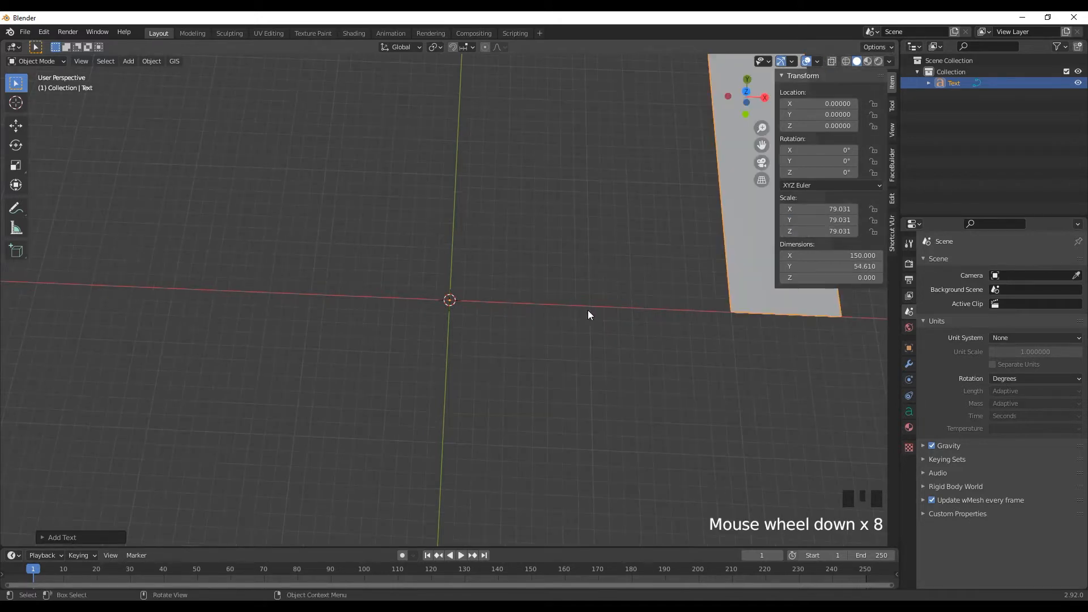
{"action": "scroll", "coordinate": [589, 309], "scroll_direction": "down", "scroll_amount": 1}
{"action": "mouse_move", "coordinate": [584, 239]}
{"action": "middle_mouse_down"}
{"action": "mouse_move", "coordinate": [579, 220]}
{"action": "mouse_move", "coordinate": [596, 263]}
{"action": "mouse_move", "coordinate": [581, 237]}
{"action": "middle_mouse_up"}
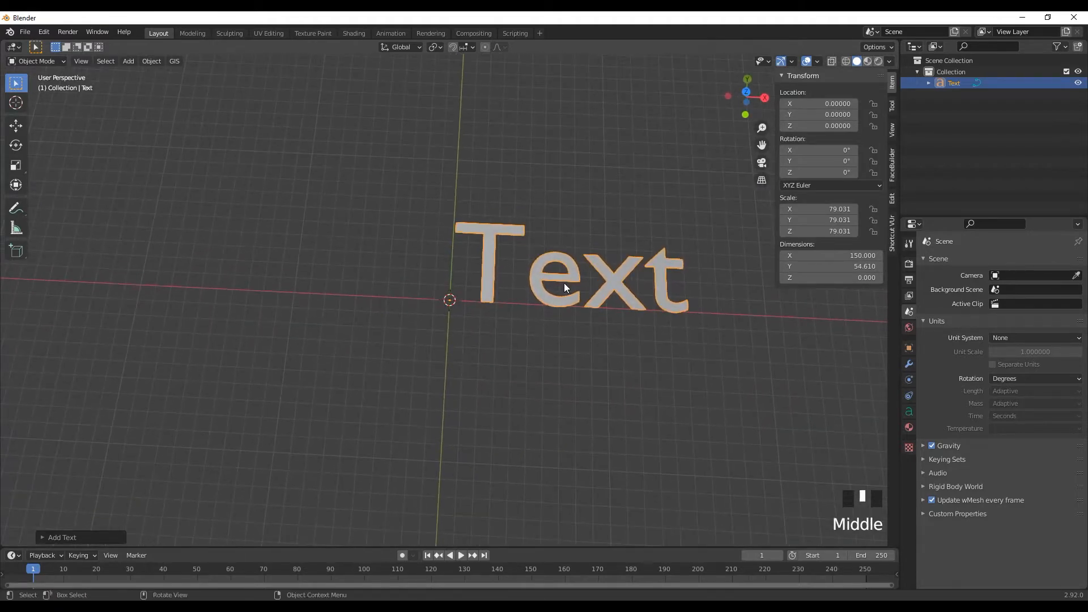
{"action": "scroll", "coordinate": [565, 287], "scroll_direction": "down", "scroll_amount": 2}
Try to apply all transforms to the text object.
{"action": "left_click", "coordinate": [834, 277]}
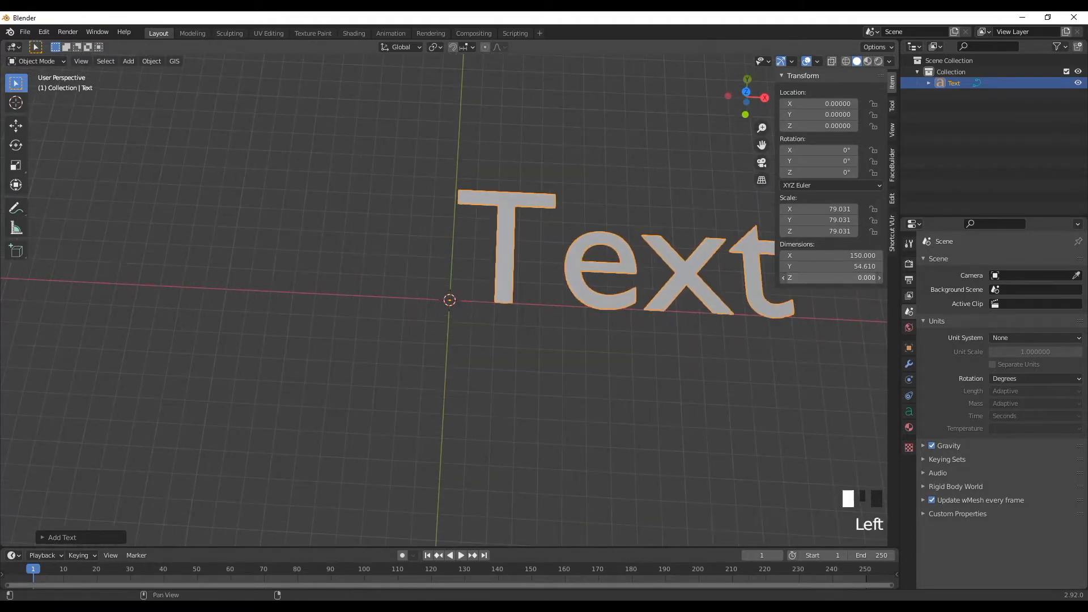
{"action": "left_click", "coordinate": [595, 294]}
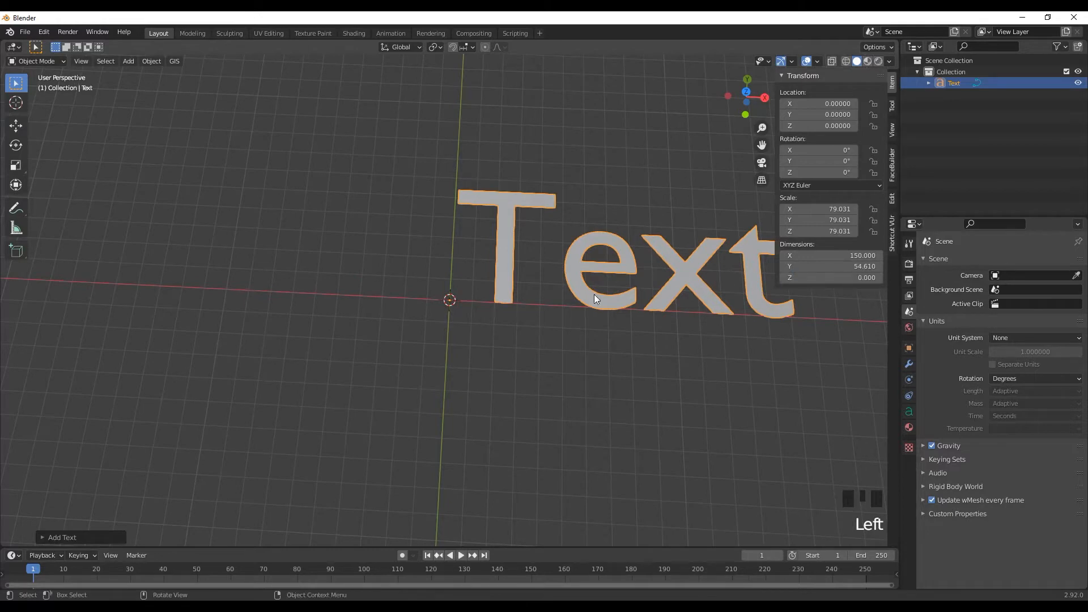
{"action": "key", "text": "ctrl+a"}
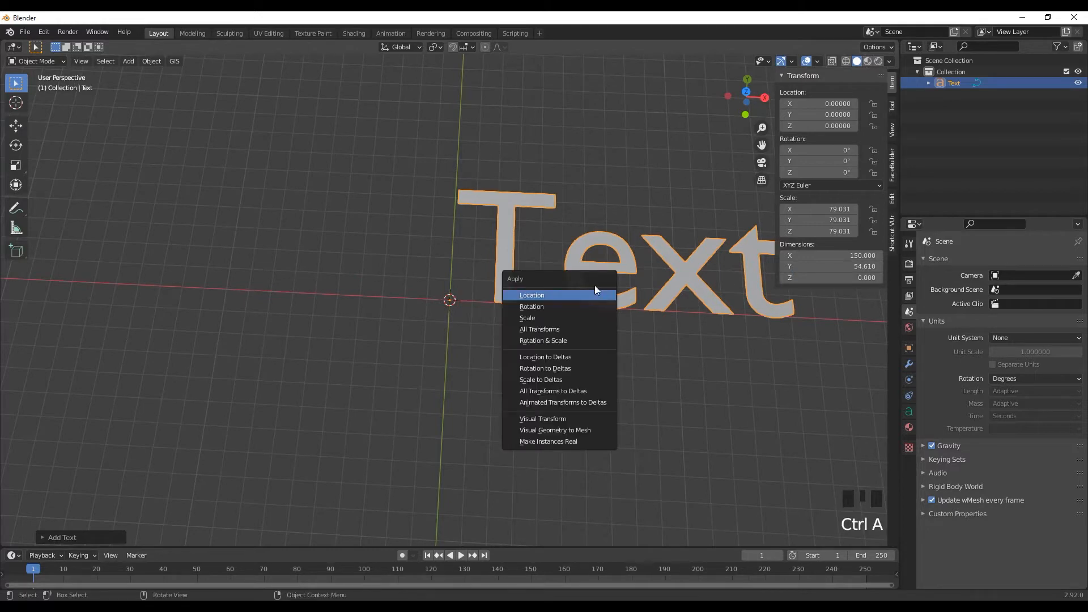
{"action": "left_click", "coordinate": [533, 329]}
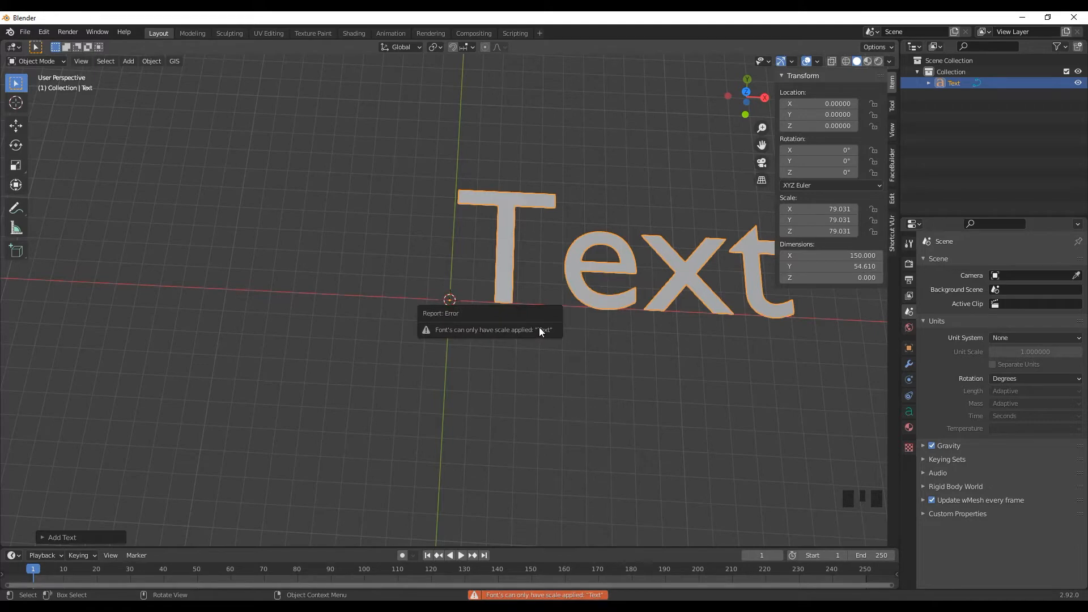
{"action": "middle_click_drag", "start_coordinate": [606, 328], "coordinate": [632, 335]}
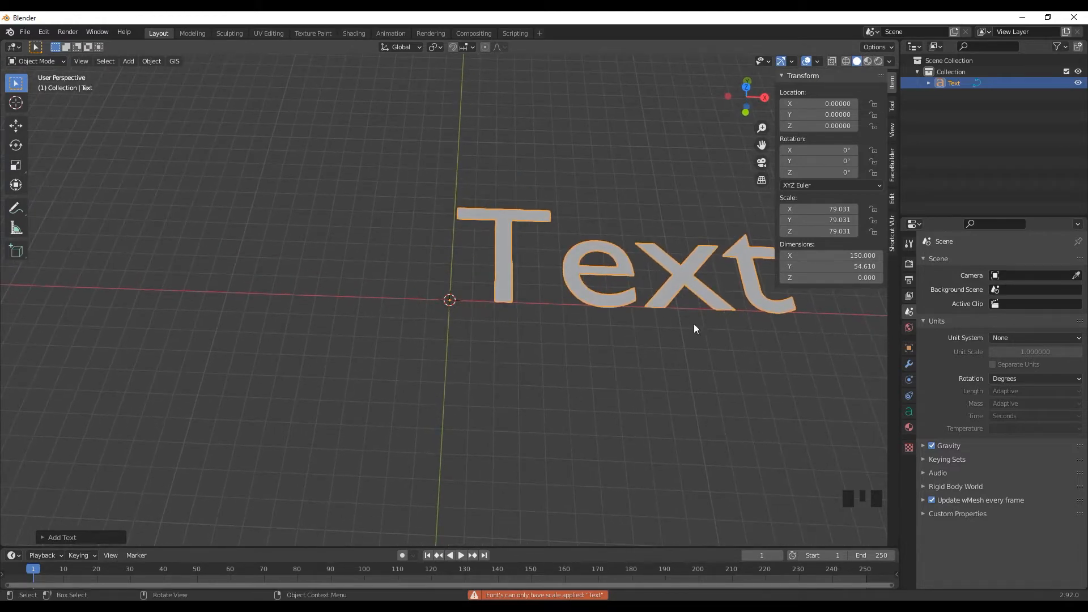
Browse for the text's Regular font file in the Mega-Bundle-100-Fonts folder inside Documents > Police.
{"action": "left_click", "coordinate": [909, 412]}
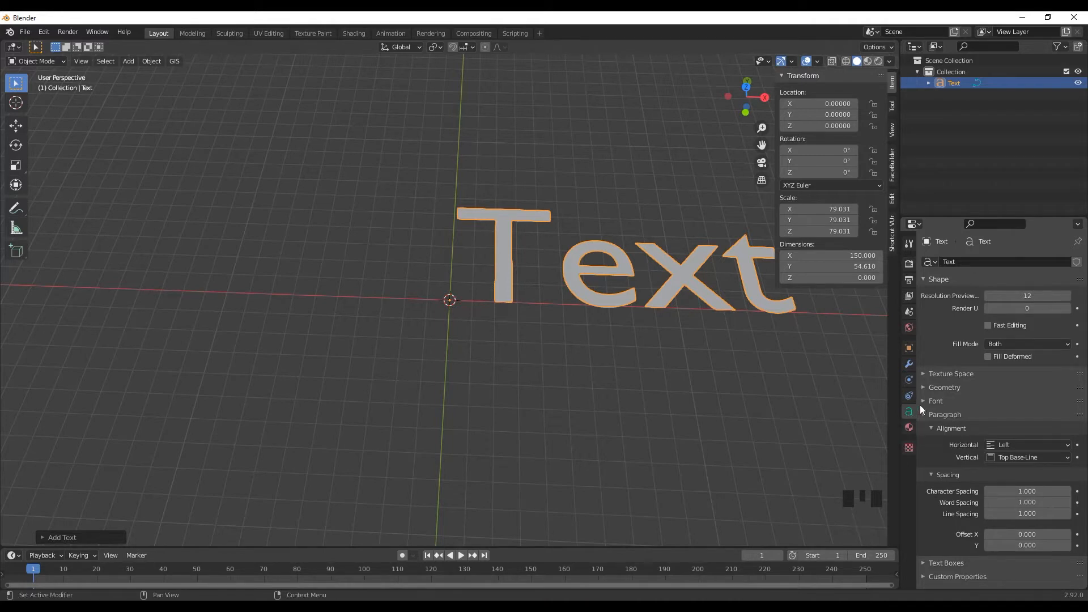
{"action": "left_click", "coordinate": [923, 401]}
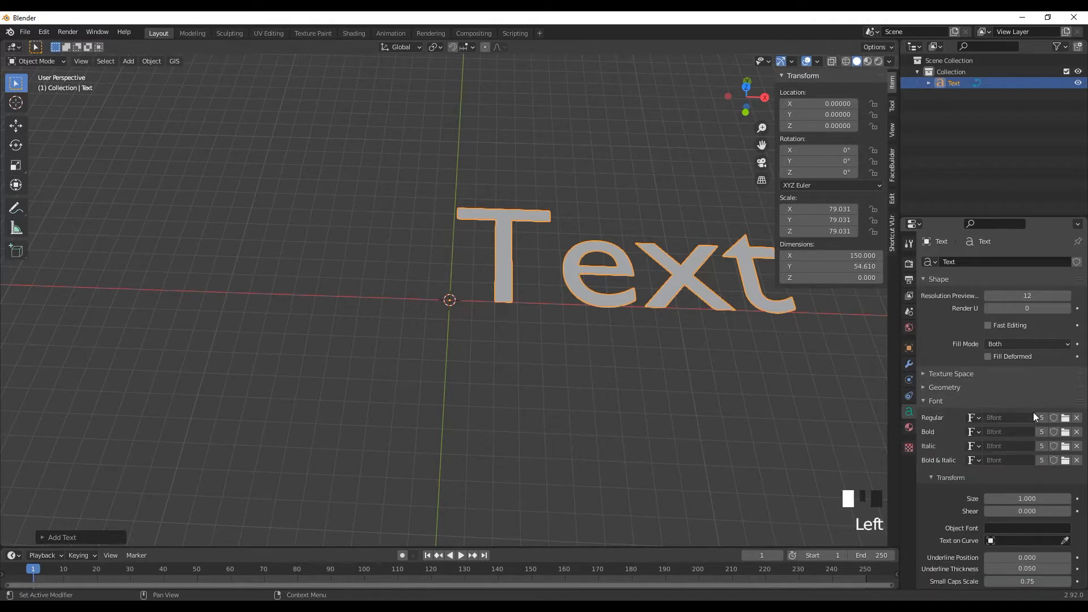
{"action": "left_click", "coordinate": [1065, 417]}
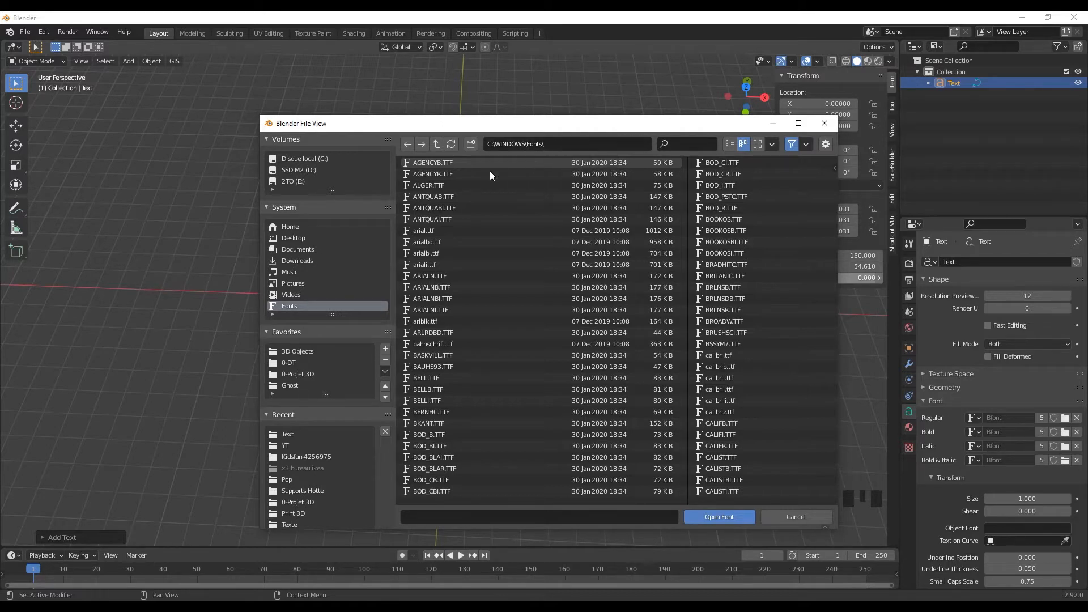
{"action": "left_click", "coordinate": [306, 249]}
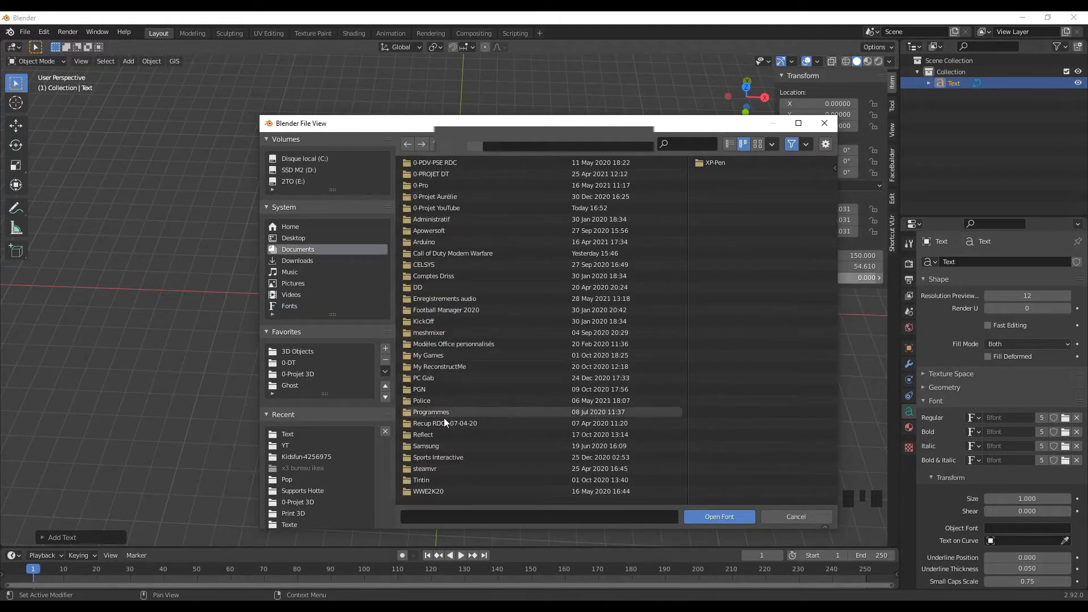
{"action": "double_click", "coordinate": [417, 400]}
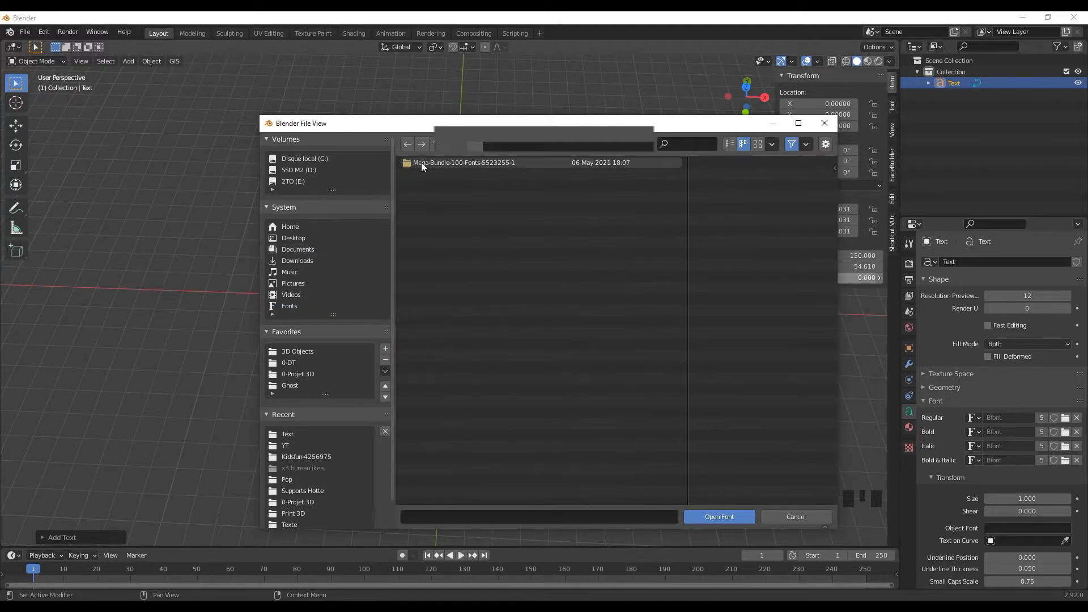
{"action": "double_click", "coordinate": [421, 163]}
Filter the font folders by "ki" and load the kidsfun font from the Kidsfun-4256975 folder as the Regular font.
{"action": "left_click", "coordinate": [689, 143]}
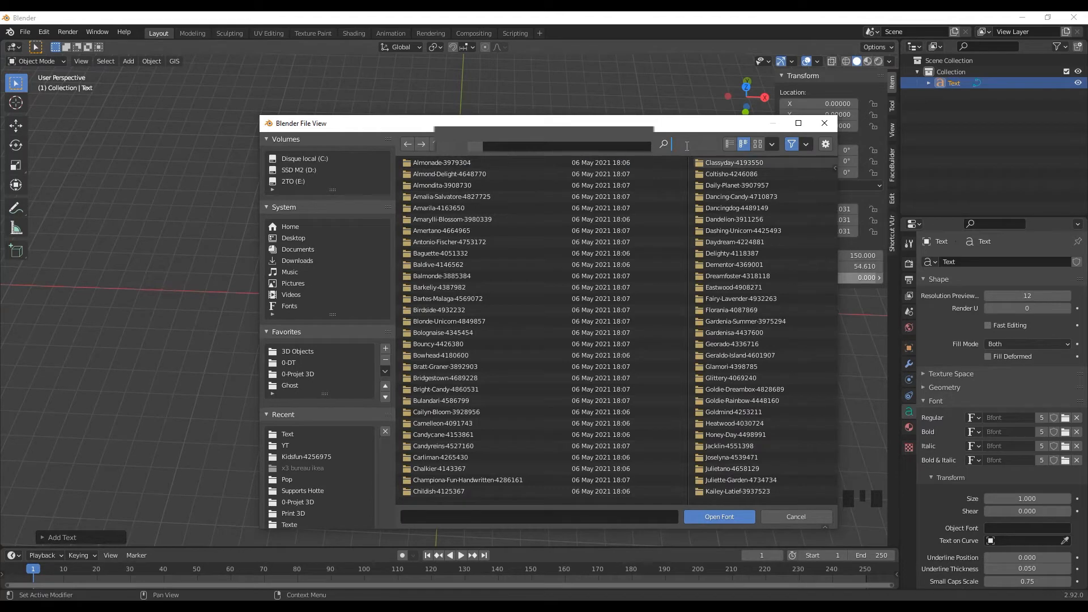
{"action": "type", "text": "ki"}
{"action": "key", "text": "Return"}
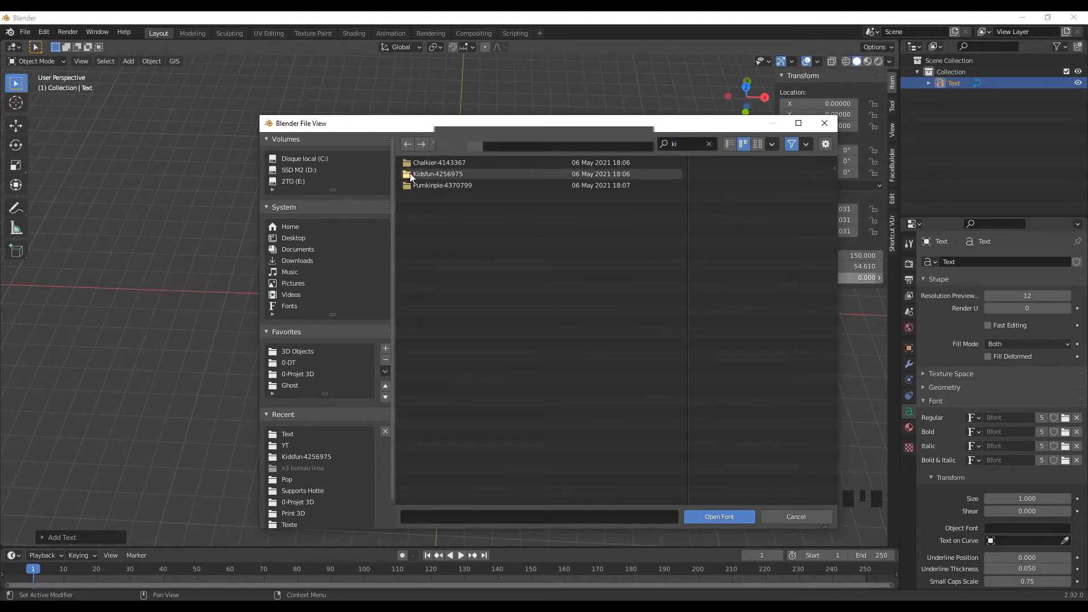
{"action": "double_click", "coordinate": [410, 173]}
{"action": "left_click", "coordinate": [436, 174]}
{"action": "double_click", "coordinate": [436, 174]}
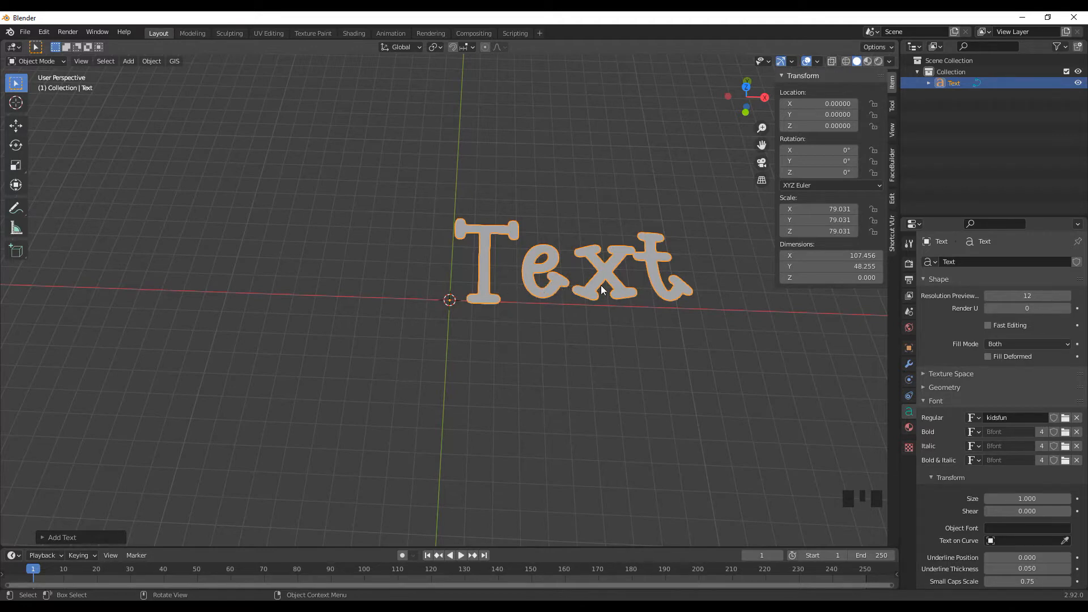
Replace the text object's default wording with "3D Ghost" in Edit Mode and return to Object Mode.
{"action": "key", "text": "Tab"}
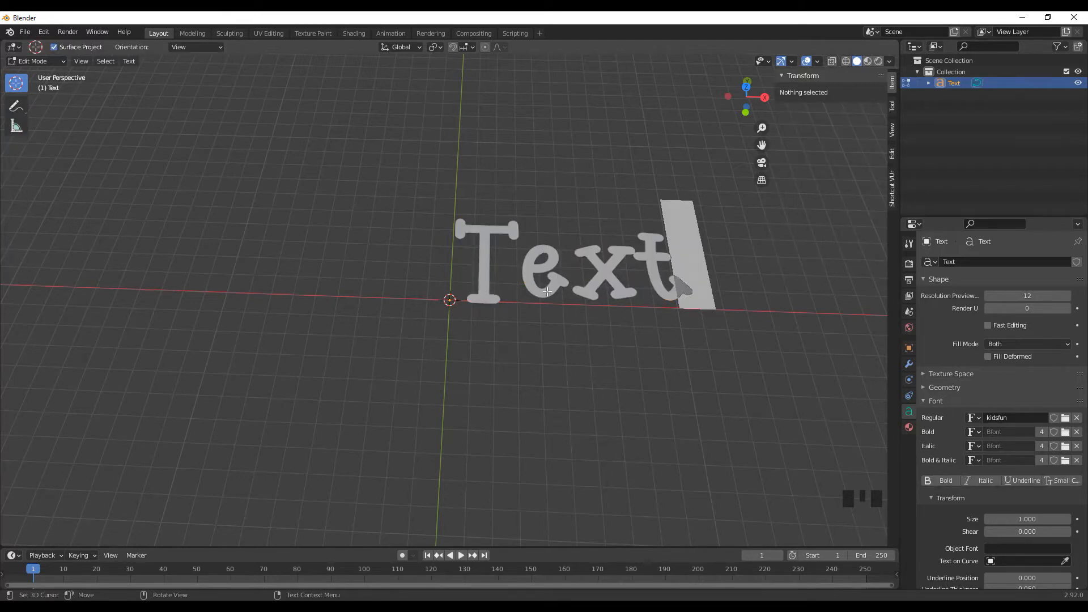
{"action": "key", "text": "BackSpace"}
{"action": "key", "text": "BackSpace"}
{"action": "key", "text": "BackSpace"}
{"action": "key", "text": "BackSpace"}
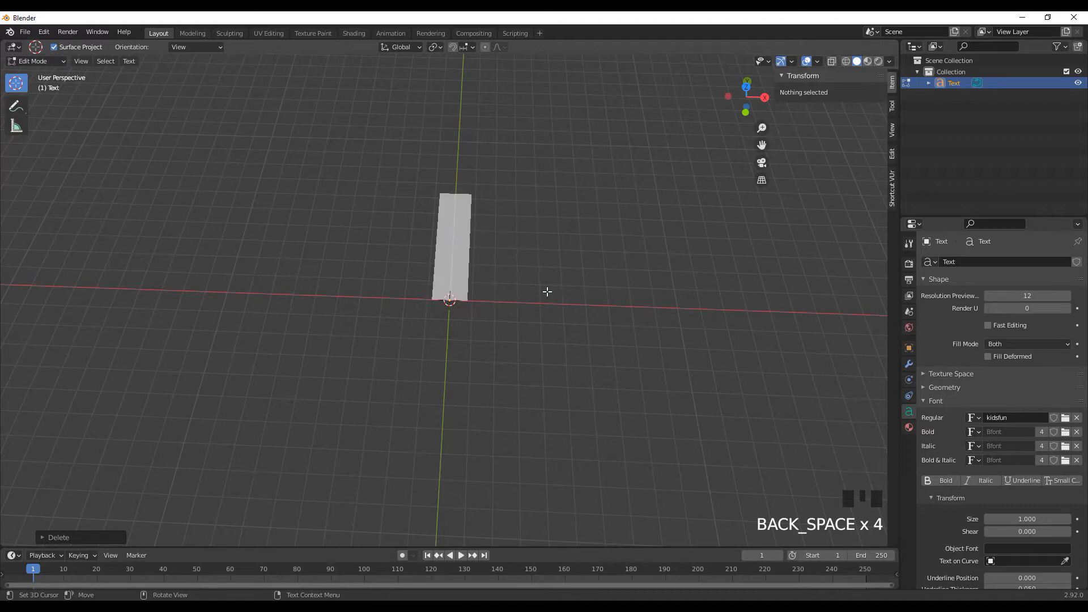
{"action": "type", "text": "3D "}
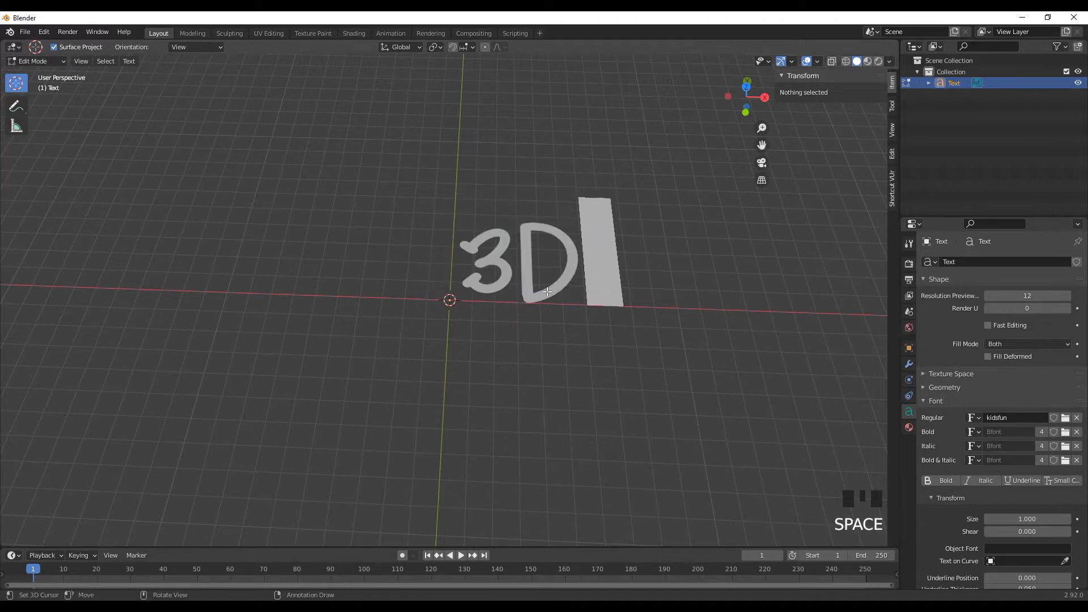
{"action": "type", "text": "Gh"}
{"action": "type", "text": "o"}
{"action": "key", "text": "BackSpace"}
{"action": "type", "text": "host"}
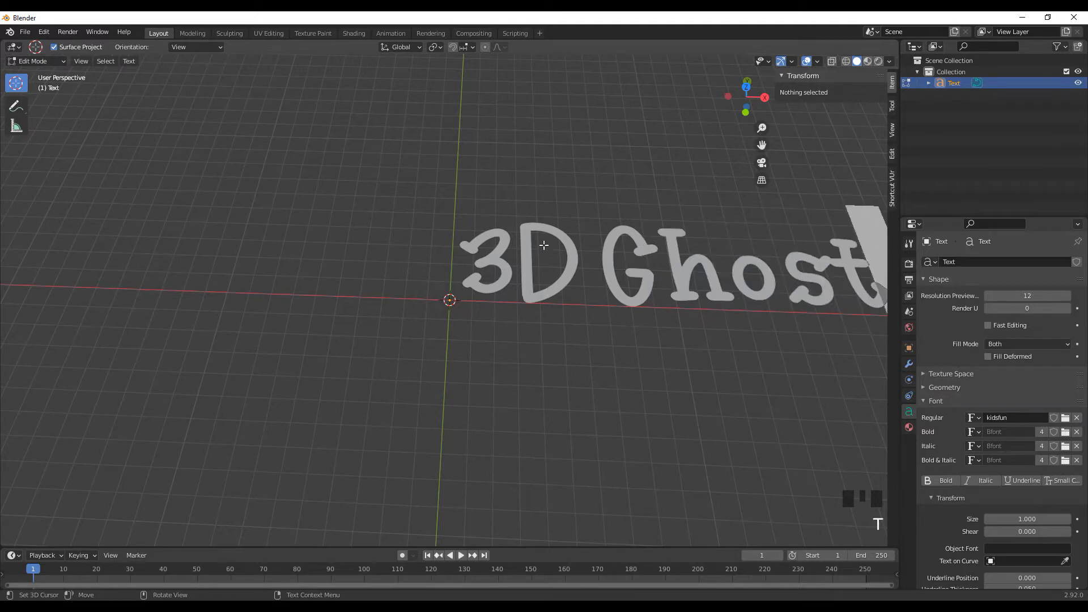
{"action": "scroll", "coordinate": [643, 323], "scroll_direction": "down", "scroll_amount": 2}
{"action": "mouse_move", "coordinate": [580, 284]}
{"action": "middle_mouse_down"}
{"action": "mouse_move", "coordinate": [569, 295]}
{"action": "mouse_move", "coordinate": [566, 278]}
{"action": "middle_mouse_up"}
{"action": "key", "text": "Tab"}
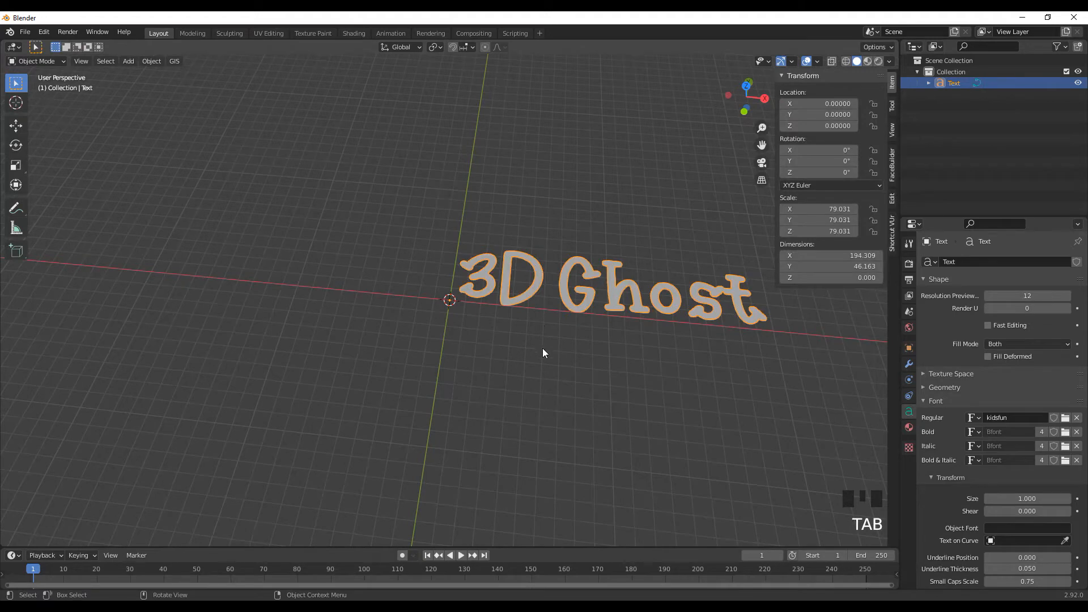
Convert the "3D Ghost" text object to a mesh.
{"action": "scroll", "coordinate": [542, 350], "scroll_direction": "up", "scroll_amount": 3}
{"action": "middle_click_drag", "start_coordinate": [543, 350], "coordinate": [563, 332]}
{"action": "scroll", "coordinate": [543, 255], "scroll_direction": "down", "scroll_amount": 2}
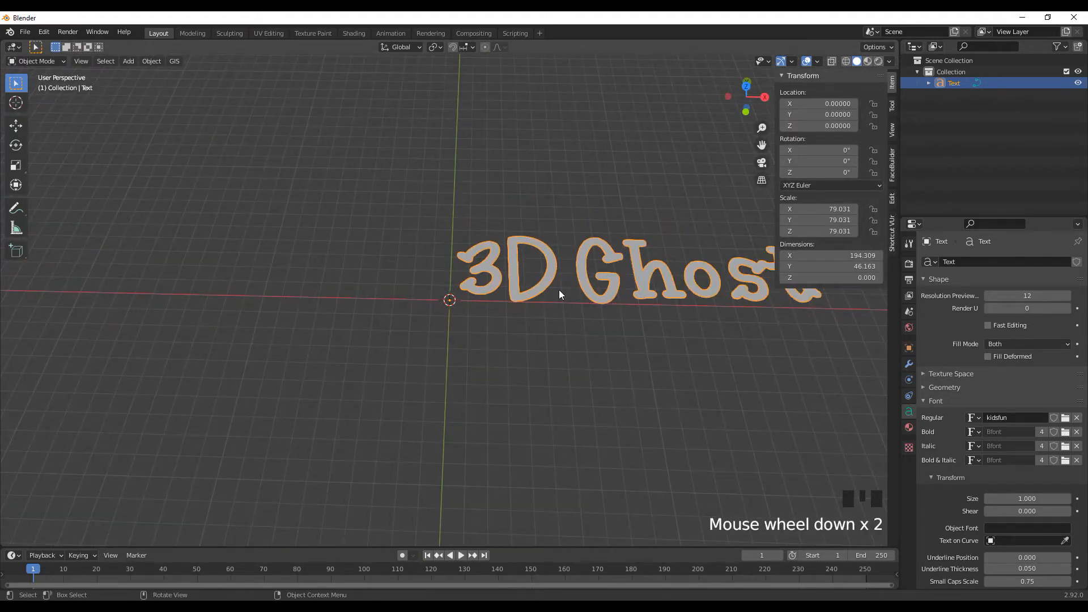
{"action": "right_click", "coordinate": [513, 257]}
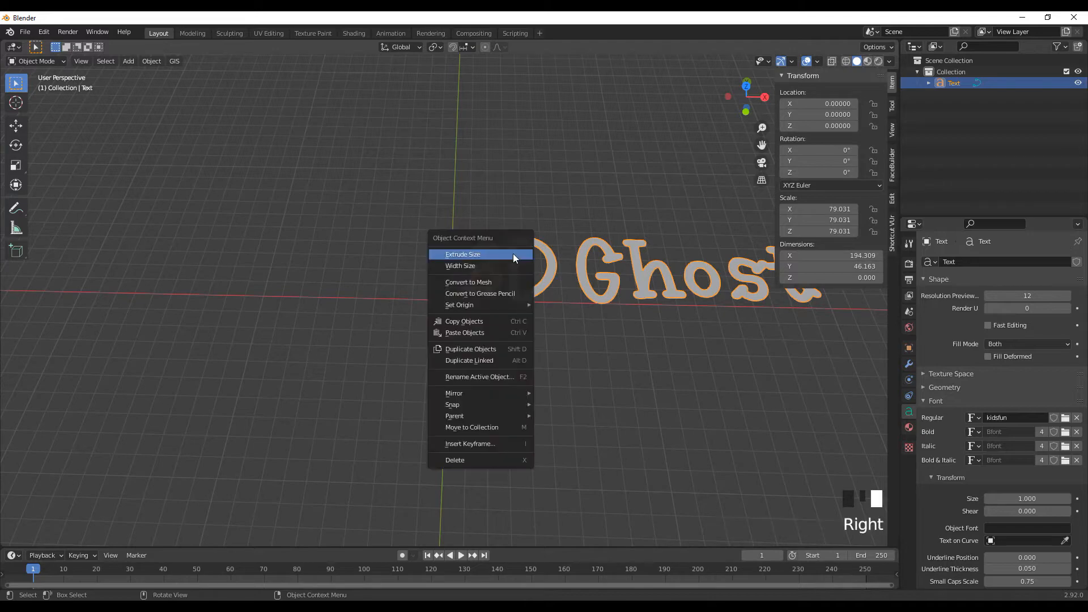
{"action": "left_click", "coordinate": [473, 281]}
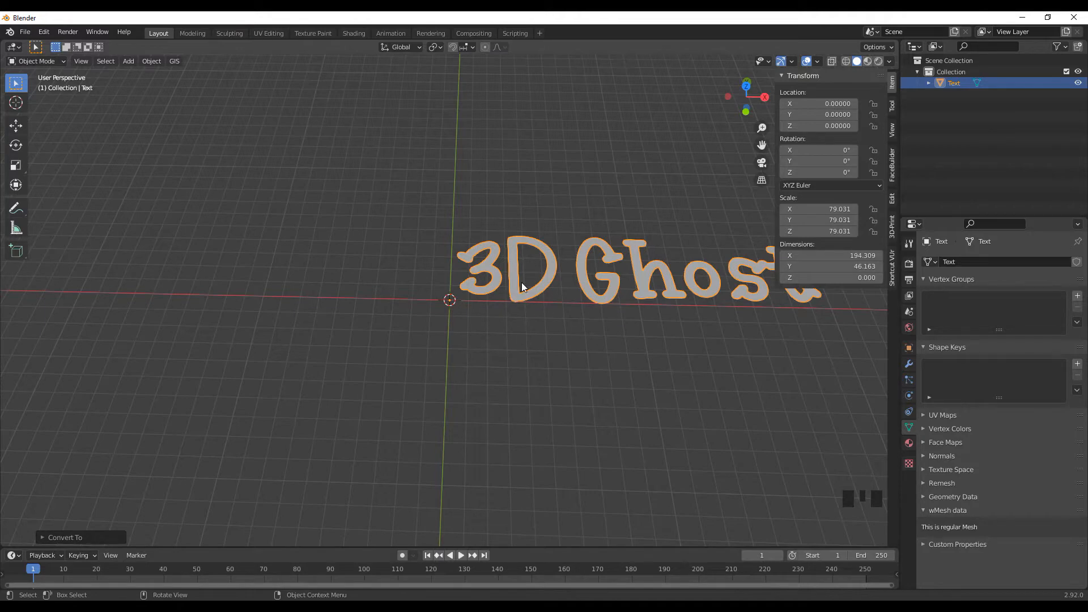
Enter Edit Mode on the converted text and examine the vertices and faces of its letters up close.
{"action": "key", "text": "Tab"}
{"action": "middle_click_drag", "start_coordinate": [532, 299], "coordinate": [508, 236]}
{"action": "middle_click", "coordinate": [508, 236], "text": "alt"}
{"action": "scroll", "coordinate": [448, 349], "scroll_direction": "up", "scroll_amount": 3}
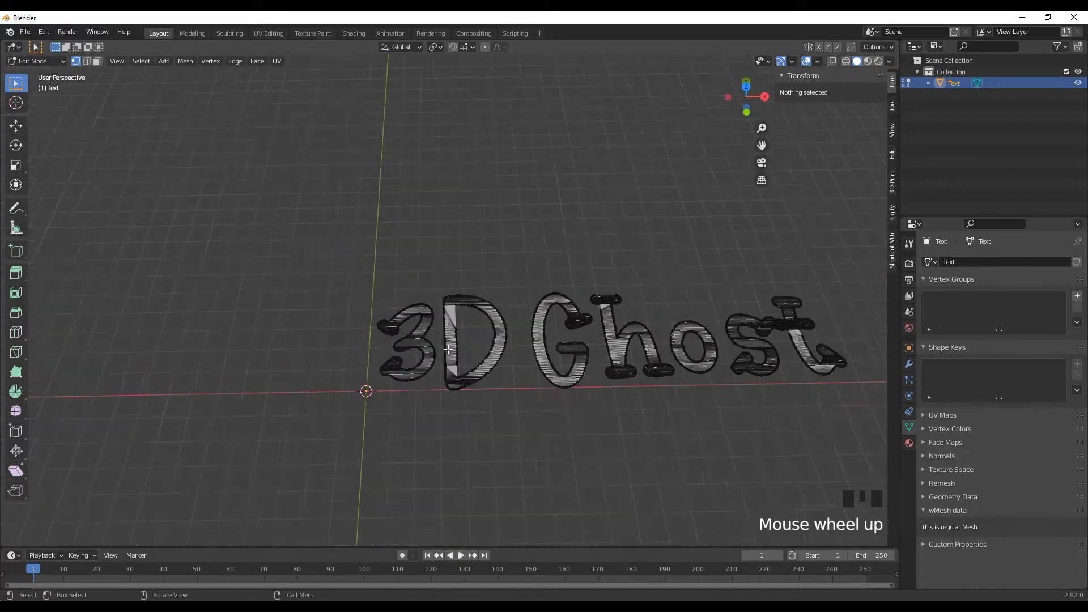
{"action": "scroll", "coordinate": [448, 350], "scroll_direction": "up", "scroll_amount": 1}
{"action": "middle_click_drag", "start_coordinate": [447, 349], "coordinate": [455, 363]}
{"action": "scroll", "coordinate": [448, 364], "scroll_direction": "down", "scroll_amount": 1}
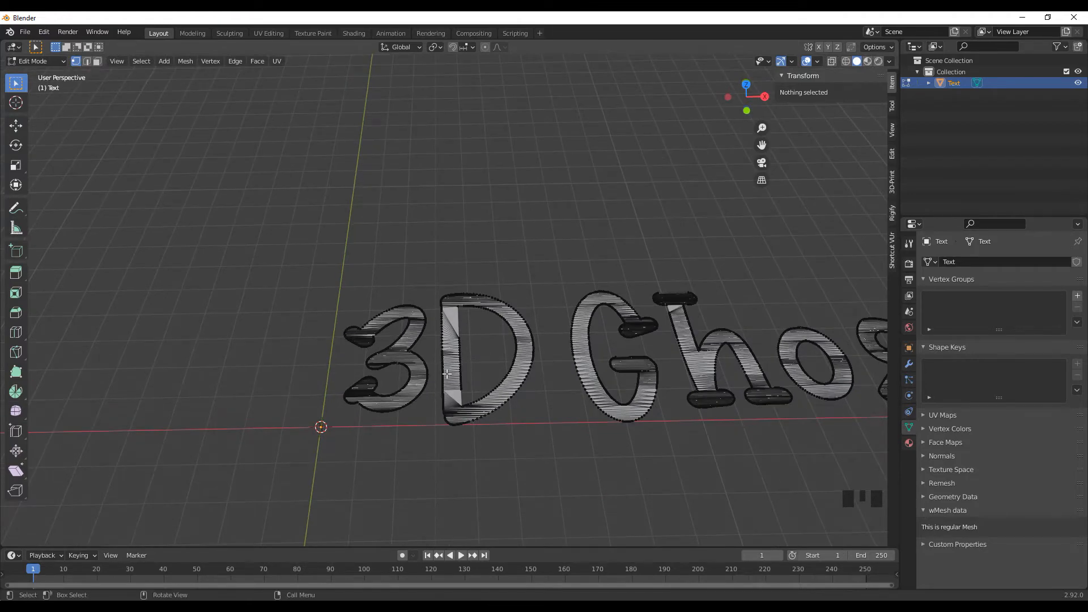
Extrude all faces of the "3D Ghost" mesh by 5 along their normals and return to Object Mode.
{"action": "key", "text": "3"}
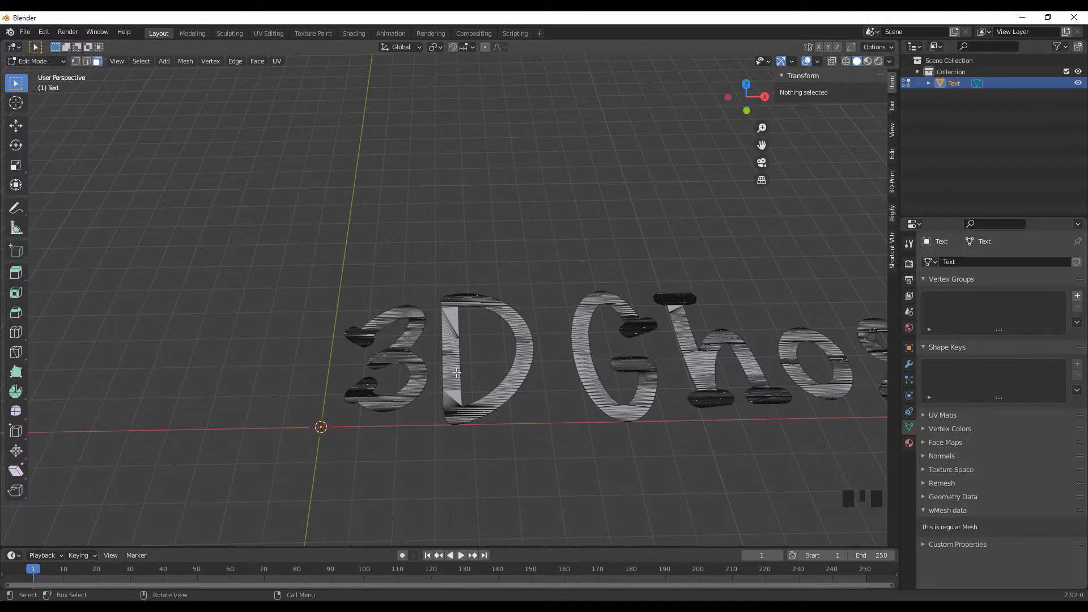
{"action": "key", "text": "a"}
{"action": "middle_click_drag", "start_coordinate": [516, 375], "coordinate": [535, 336]}
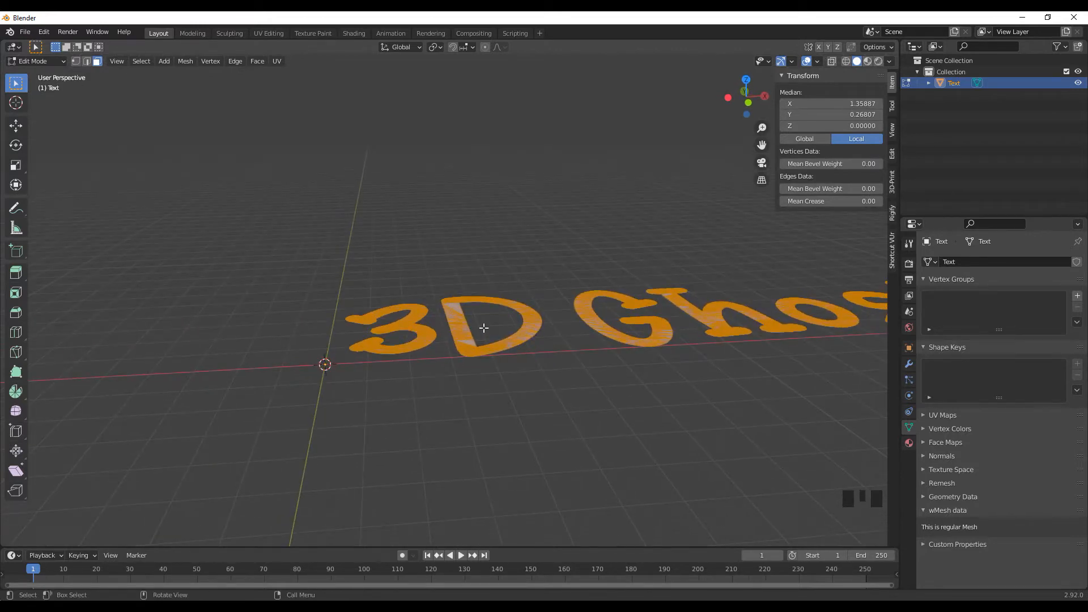
{"action": "key", "text": "e"}
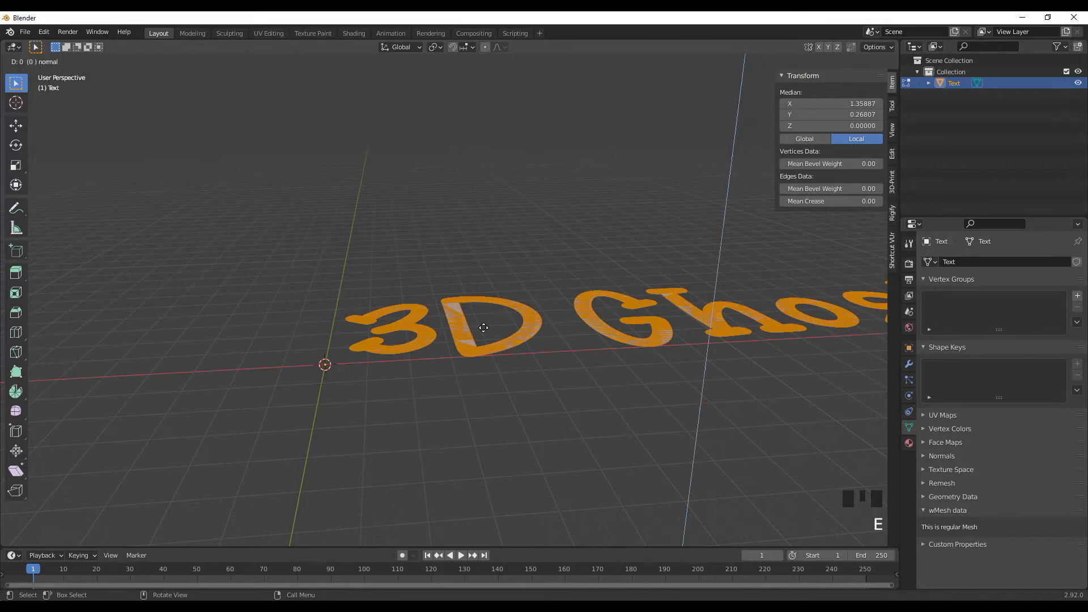
{"action": "key", "text": "2"}
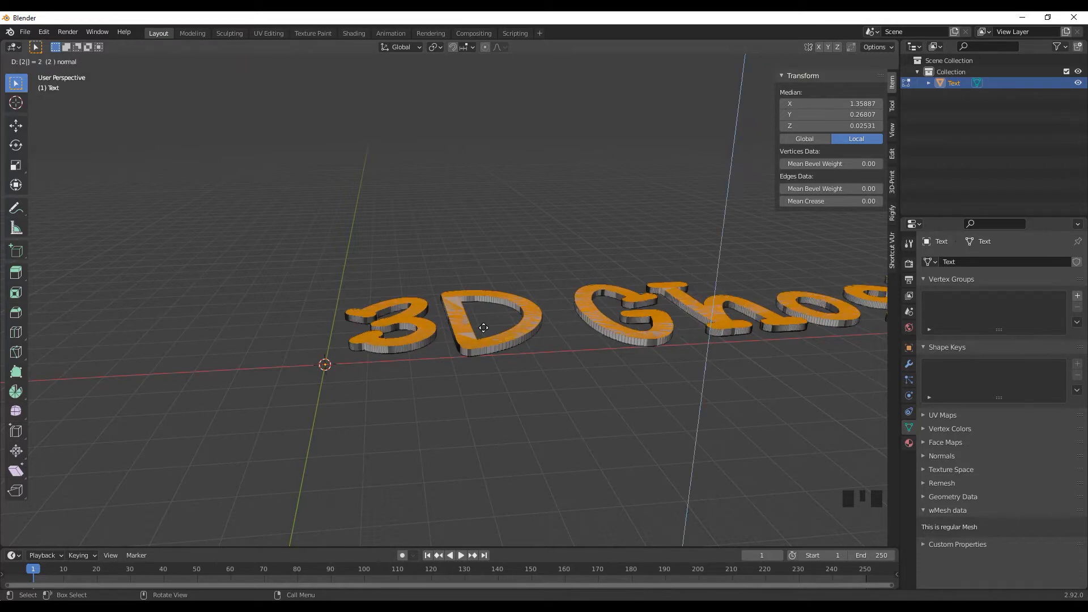
{"action": "key", "text": "BackSpace"}
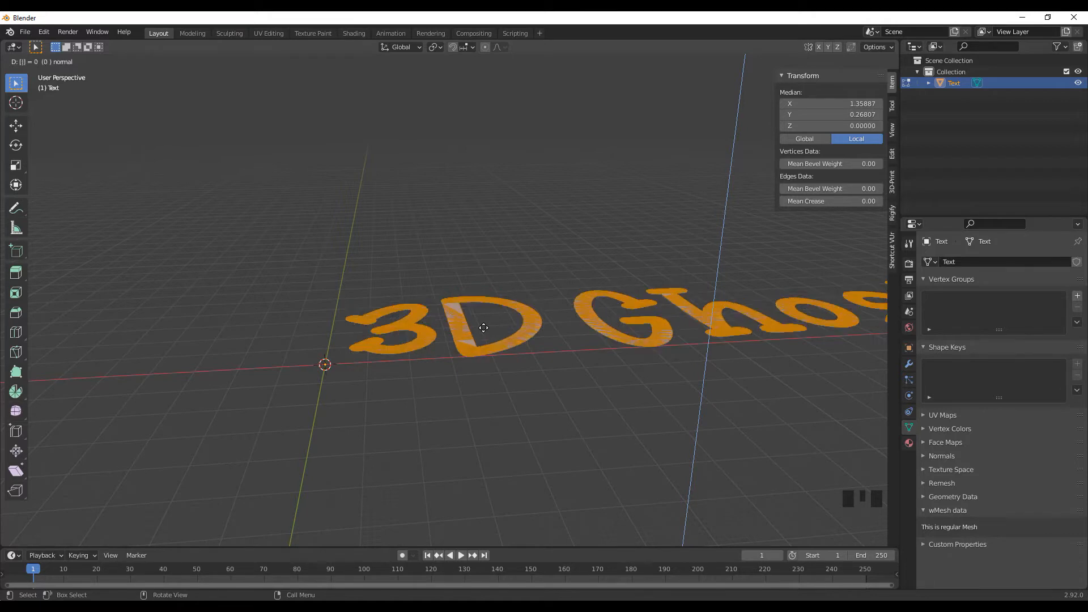
{"action": "key", "text": "5"}
{"action": "key", "text": "Return"}
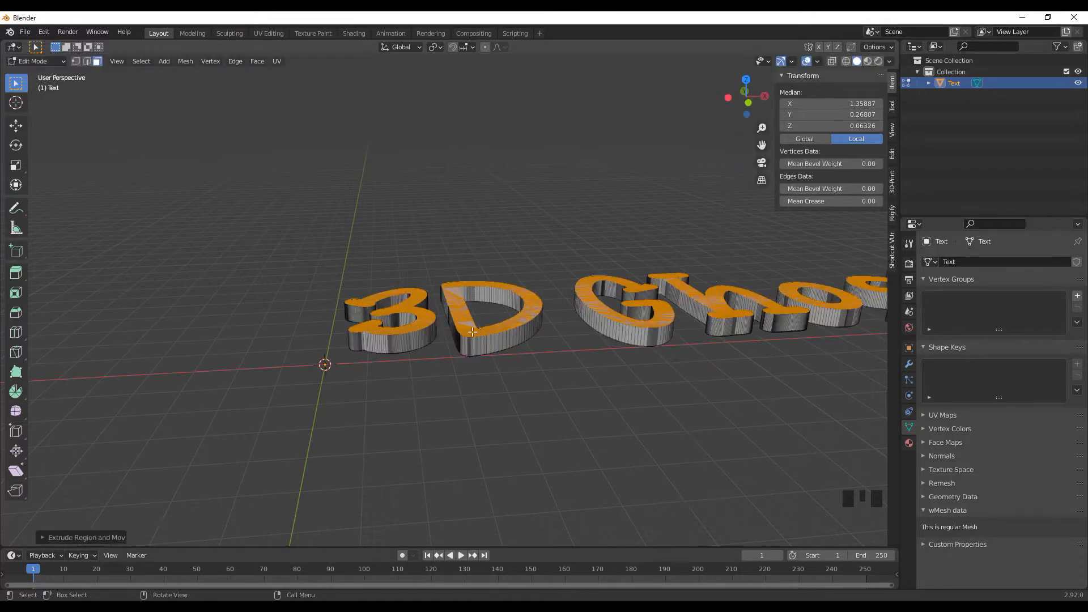
{"action": "key", "text": "Tab"}
Apply all transforms to the extruded "3D Ghost" text object.
{"action": "middle_click_drag", "start_coordinate": [397, 245], "coordinate": [338, 372]}
{"action": "scroll", "coordinate": [569, 364], "scroll_direction": "down", "scroll_amount": 4}
{"action": "middle_click_drag", "start_coordinate": [571, 362], "coordinate": [558, 317]}
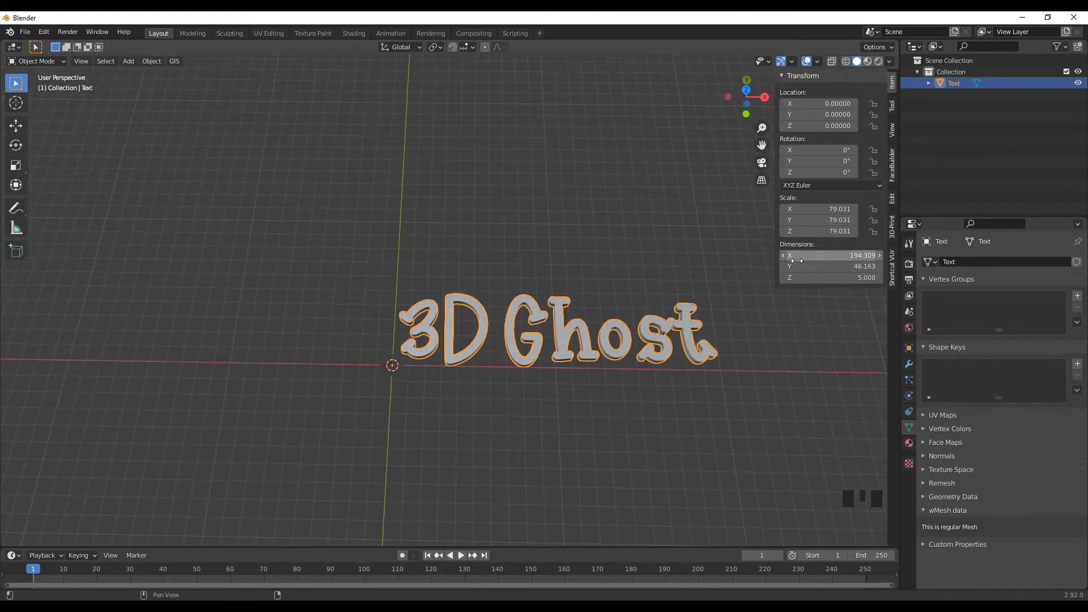
{"action": "middle_click_drag", "start_coordinate": [566, 380], "coordinate": [505, 295]}
{"action": "middle_click_drag", "start_coordinate": [454, 321], "coordinate": [415, 442]}
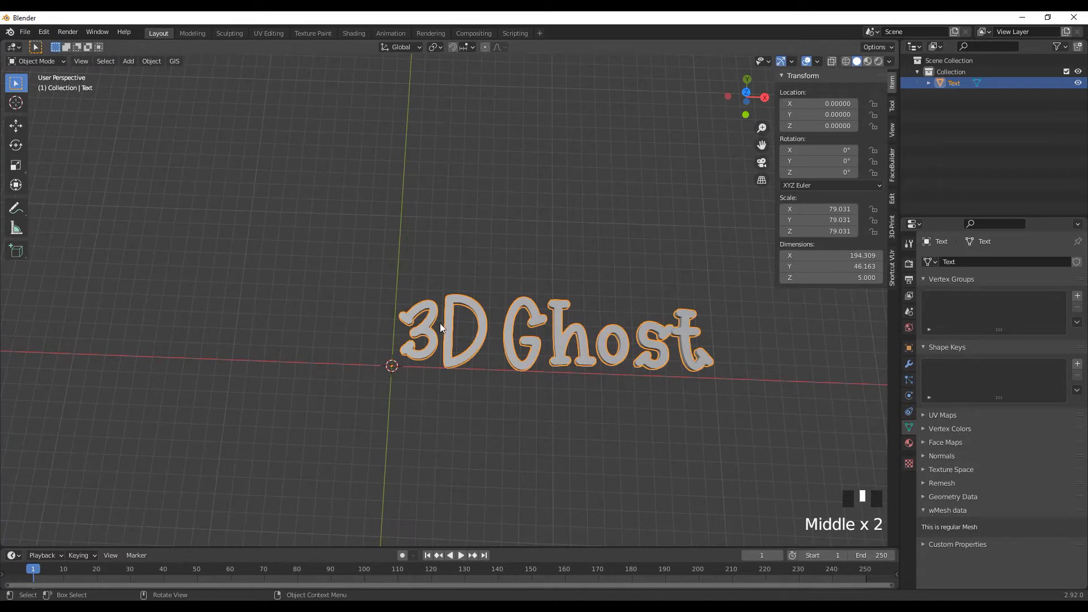
{"action": "scroll", "coordinate": [429, 319], "scroll_direction": "up", "scroll_amount": 3}
{"action": "scroll", "coordinate": [429, 320], "scroll_direction": "down", "scroll_amount": 1}
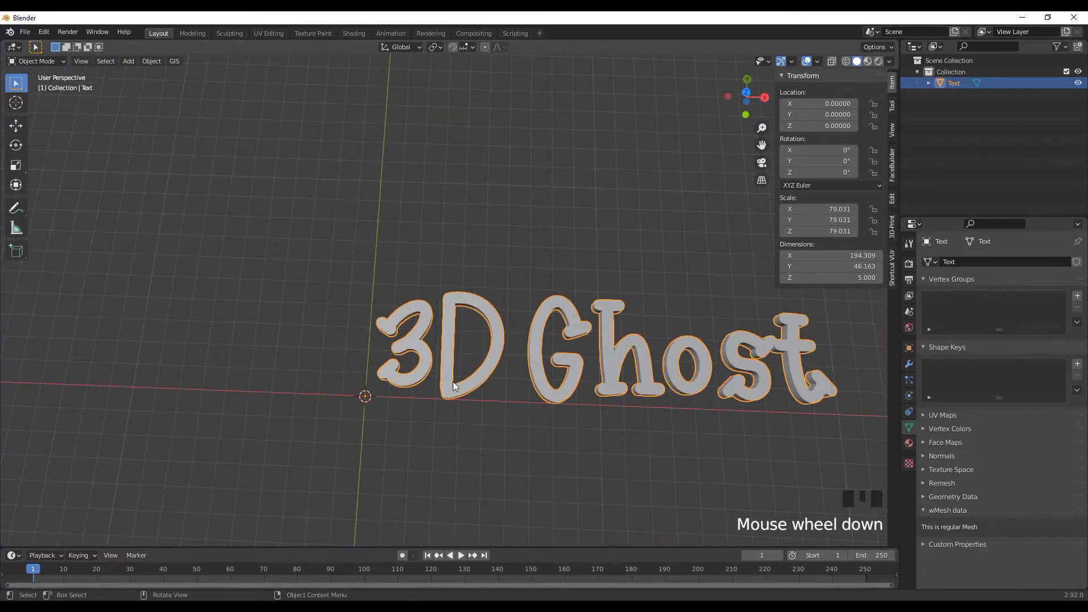
{"action": "key", "text": "ctrl+a"}
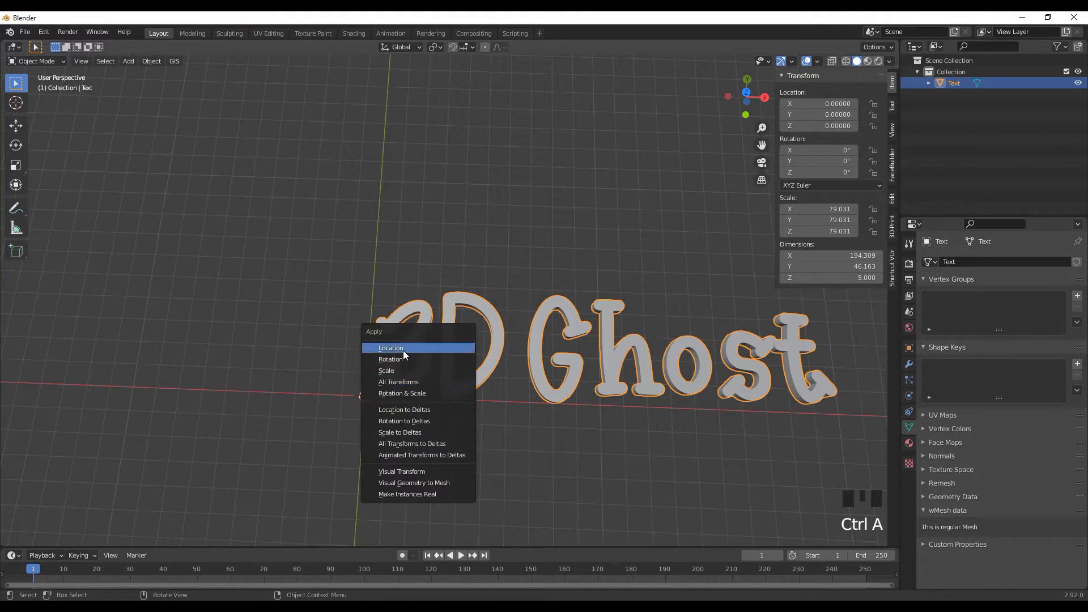
{"action": "left_click", "coordinate": [392, 381]}
{"action": "middle_click_drag", "start_coordinate": [406, 392], "coordinate": [448, 383]}
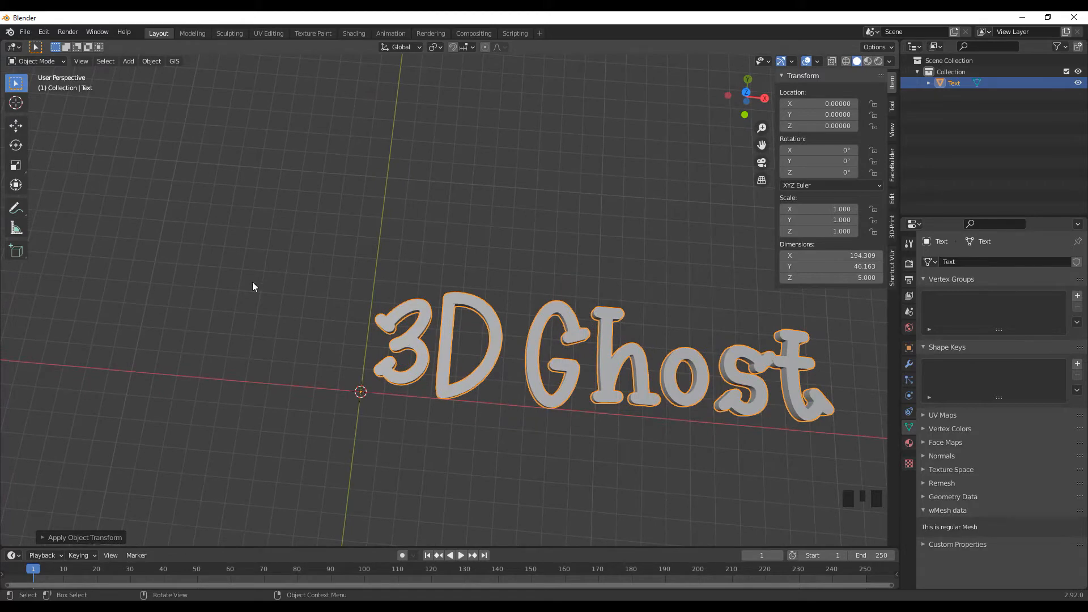
Export only the selected text as an STL file named "text in blender" to the recent Text folder.
{"action": "left_click", "coordinate": [25, 31]}
{"action": "mouse_move", "coordinate": [71, 195]}
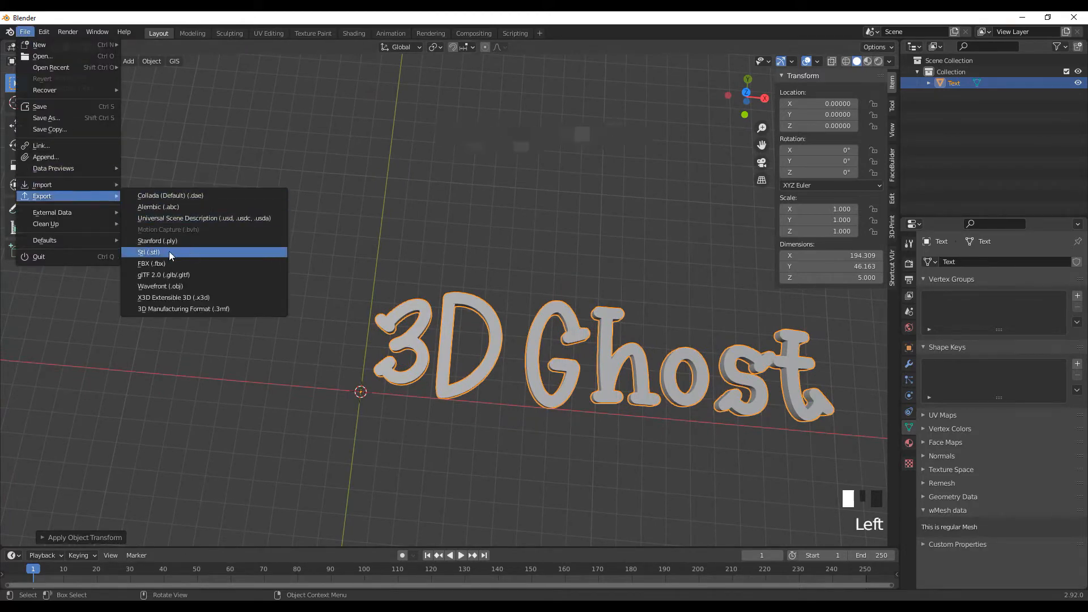
{"action": "left_click", "coordinate": [148, 251]}
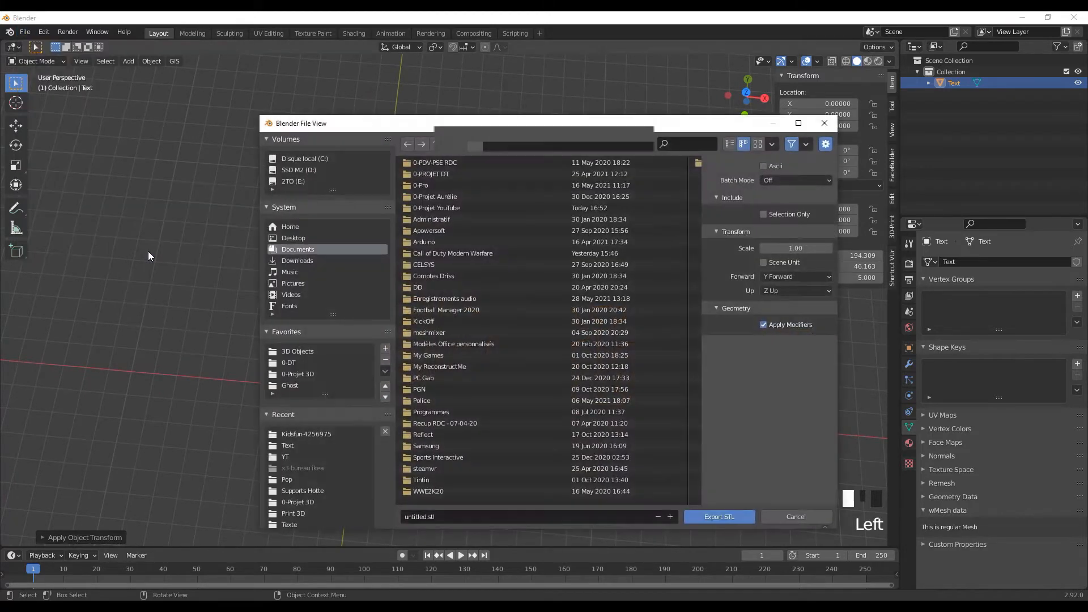
{"action": "left_click", "coordinate": [290, 444]}
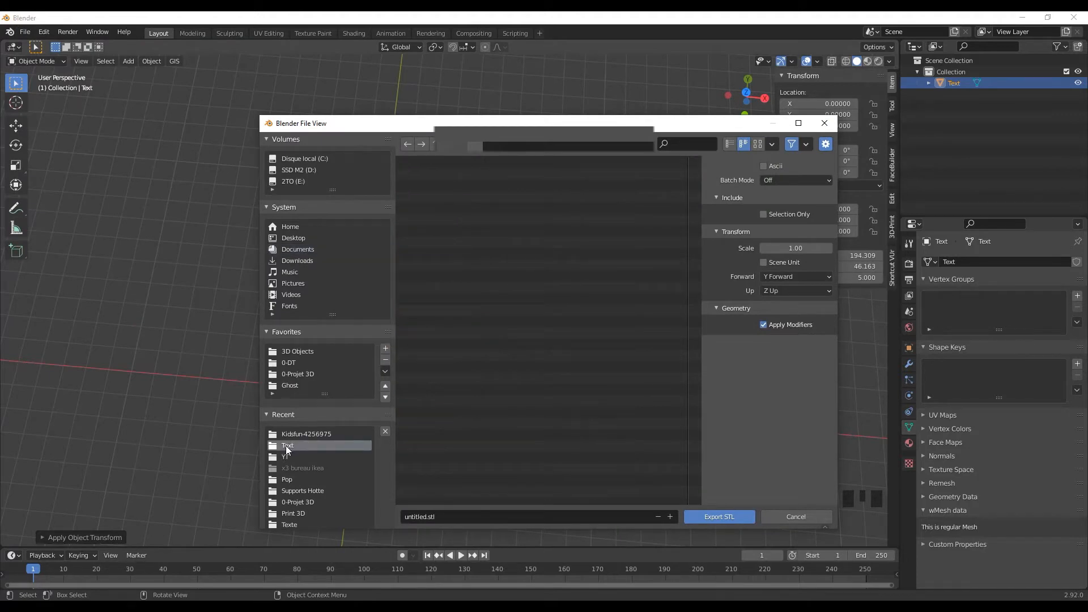
{"action": "left_click", "coordinate": [471, 513]}
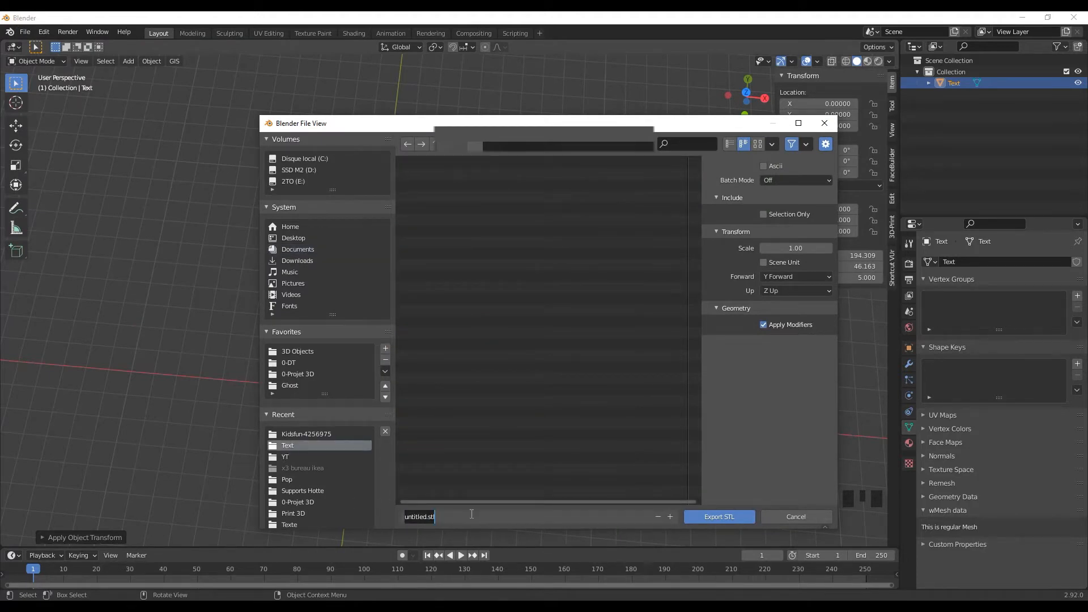
{"action": "type", "text": "nom"}
{"action": "key", "text": "BackSpace"}
{"action": "key", "text": "BackSpace"}
{"action": "key", "text": "BackSpace"}
{"action": "type", "text": "te"}
{"action": "left_click", "coordinate": [761, 221]}
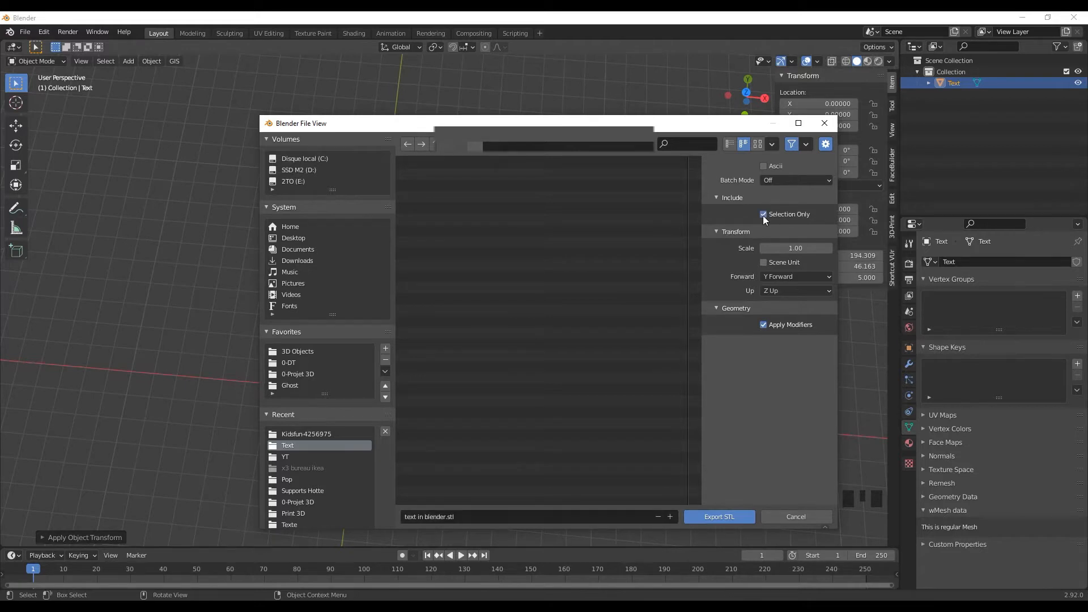
{"action": "left_click", "coordinate": [726, 517]}
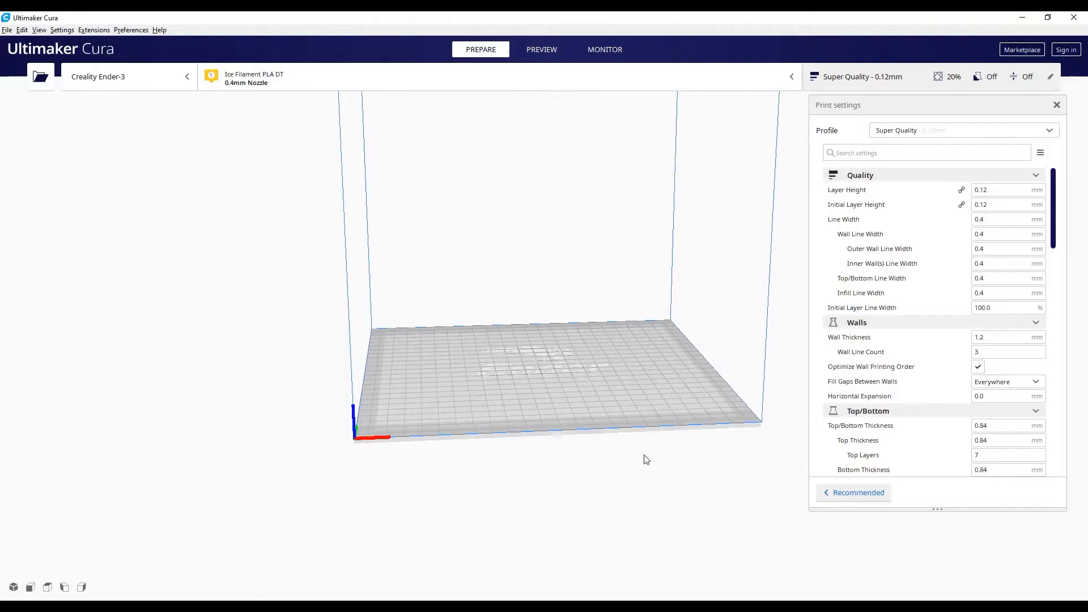
Switch to Ultimaker Cura, load the "text in blender" STL onto the build plate and select the model.
{"action": "key", "text": "alt+Tab"}
{"action": "left_click_drag", "start_coordinate": [512, 212], "coordinate": [576, 515]}
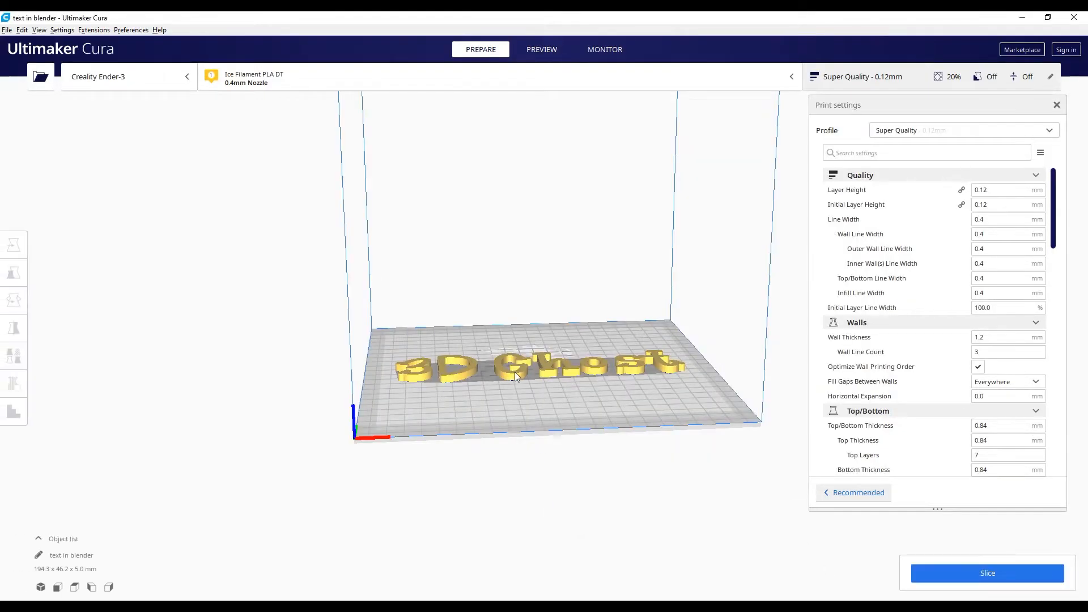
{"action": "left_click", "coordinate": [514, 371]}
Check the loaded model's scale dimensions and its position, and examine the letters up close on the build plate.
{"action": "mouse_move", "coordinate": [515, 374]}
{"action": "right_mouse_down"}
{"action": "mouse_move", "coordinate": [516, 349]}
{"action": "mouse_move", "coordinate": [521, 456]}
{"action": "mouse_move", "coordinate": [513, 378]}
{"action": "right_mouse_up"}
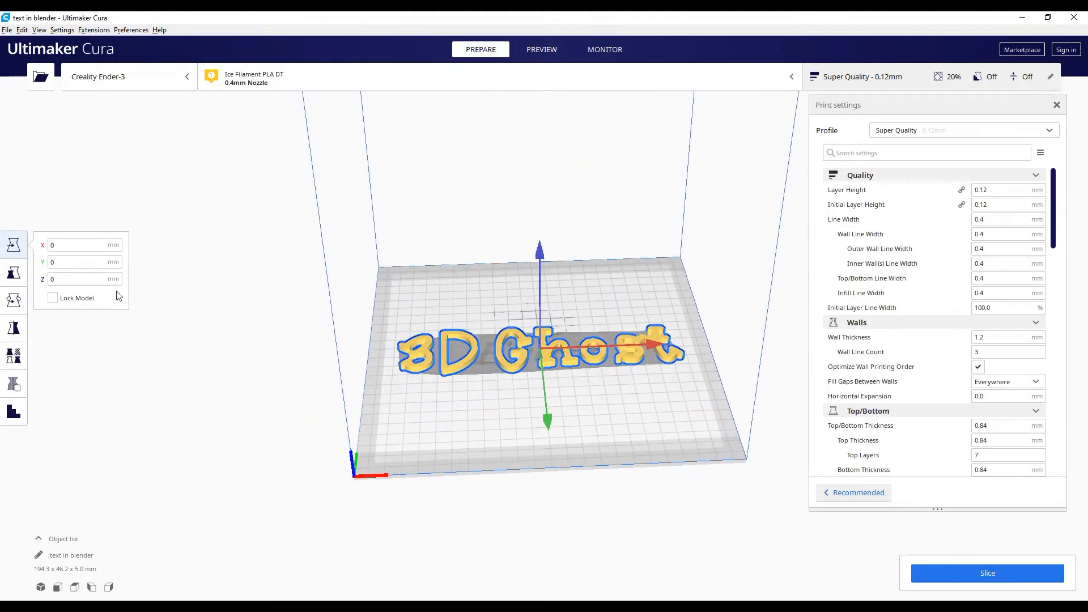
{"action": "left_click", "coordinate": [17, 271]}
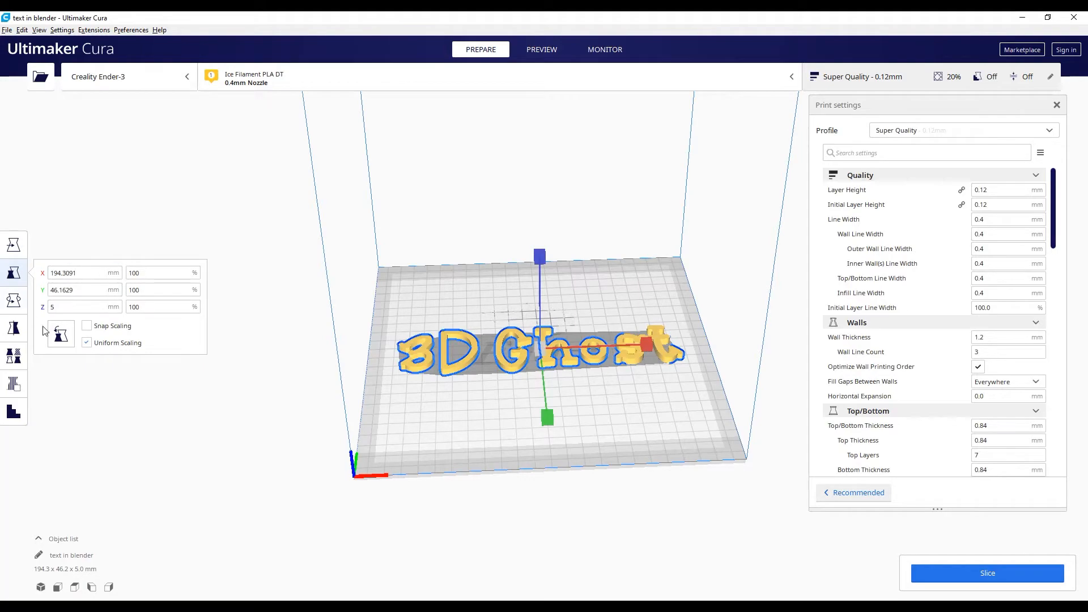
{"action": "left_click", "coordinate": [13, 244]}
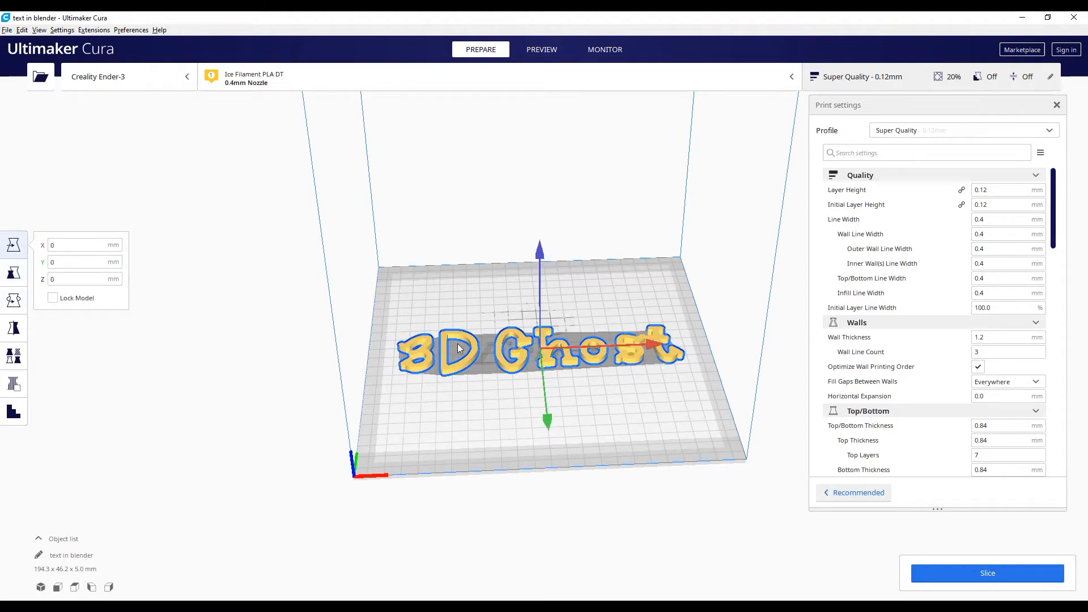
{"action": "scroll", "coordinate": [457, 343], "scroll_direction": "up", "scroll_amount": 6}
{"action": "right_click_drag", "start_coordinate": [587, 379], "coordinate": [589, 406]}
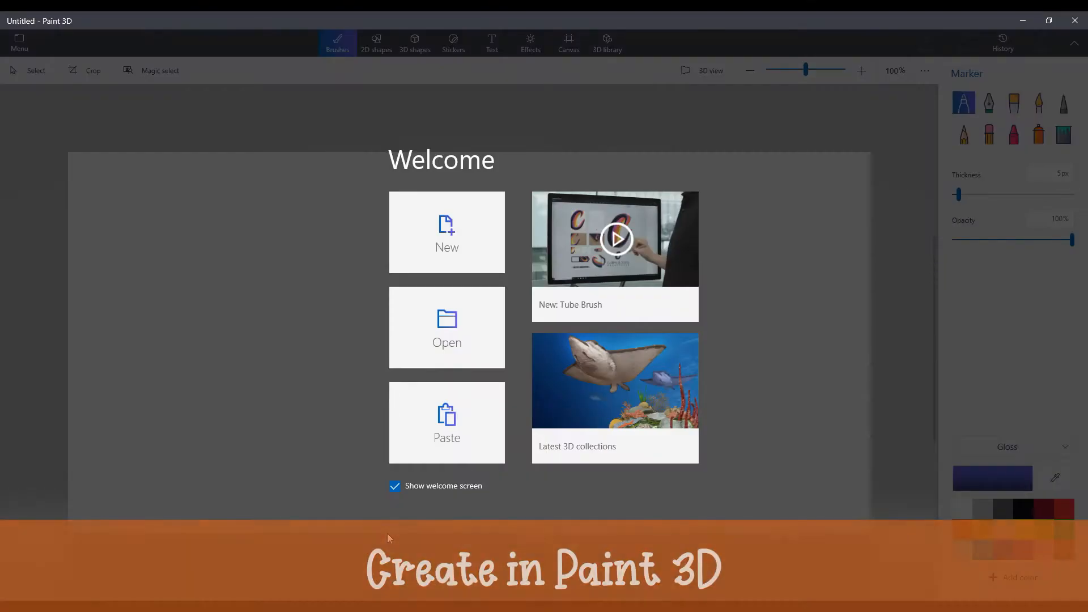
Switch to Paint 3D, create a new blank project and activate the 3D text tool.
{"action": "left_click", "coordinate": [443, 256]}
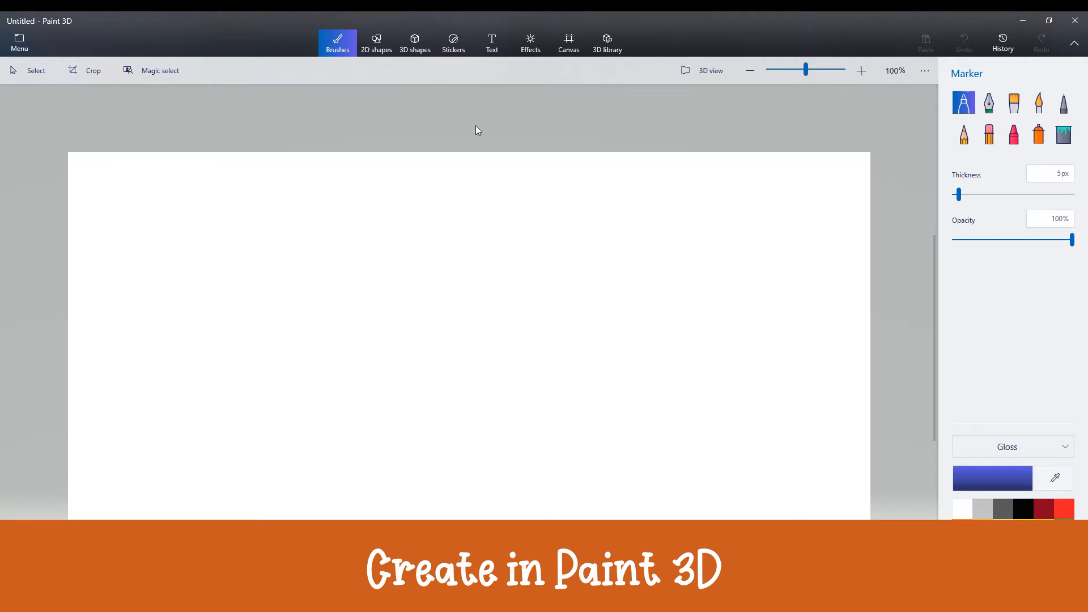
{"action": "left_click", "coordinate": [491, 45]}
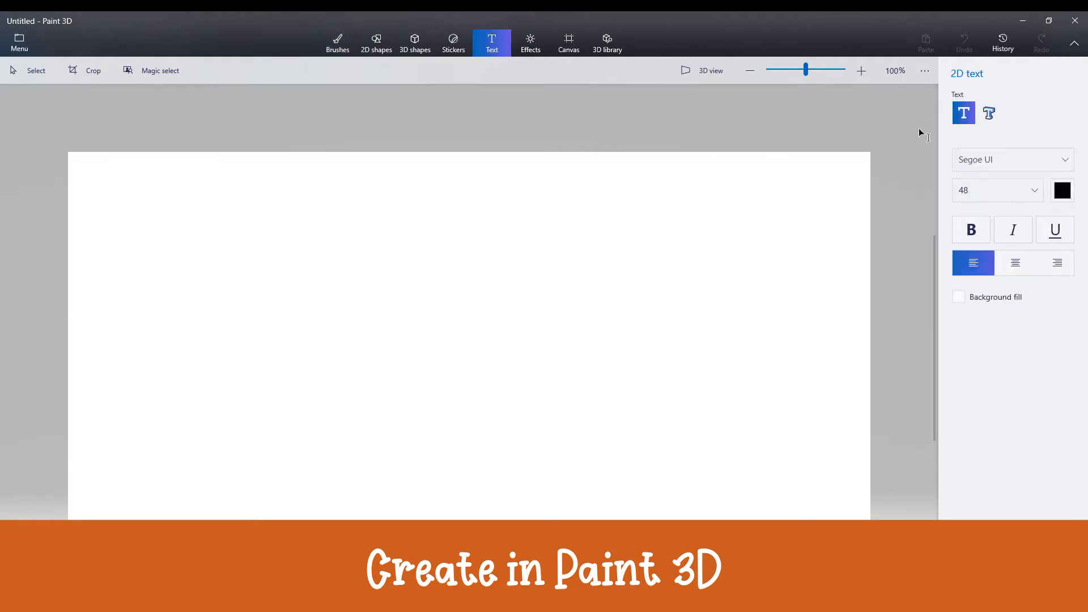
{"action": "left_click", "coordinate": [990, 115]}
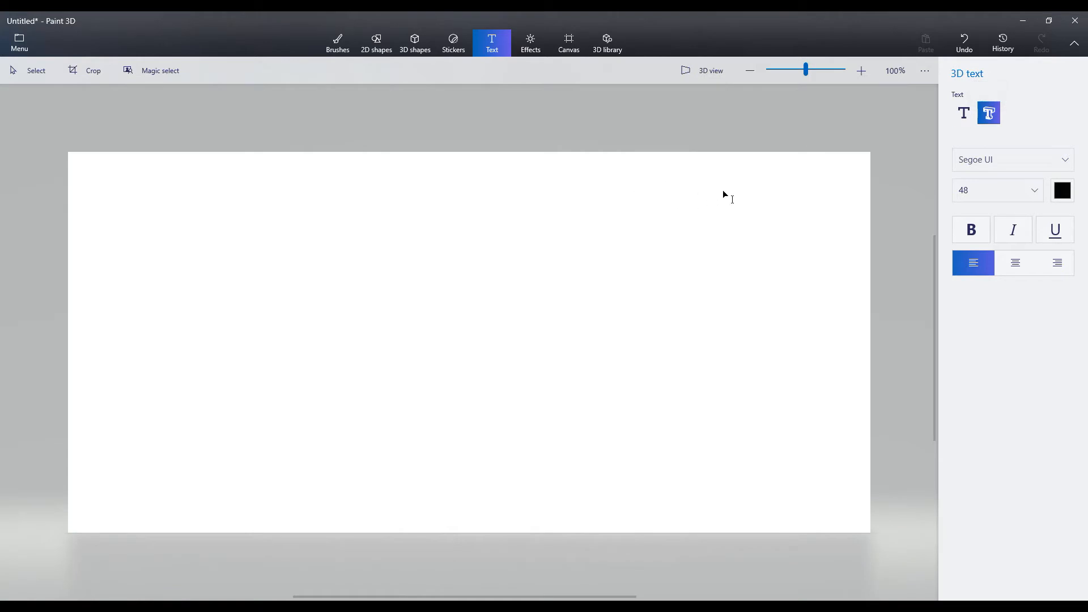
Set the 3D text font to kidsfun.
{"action": "left_click", "coordinate": [987, 165]}
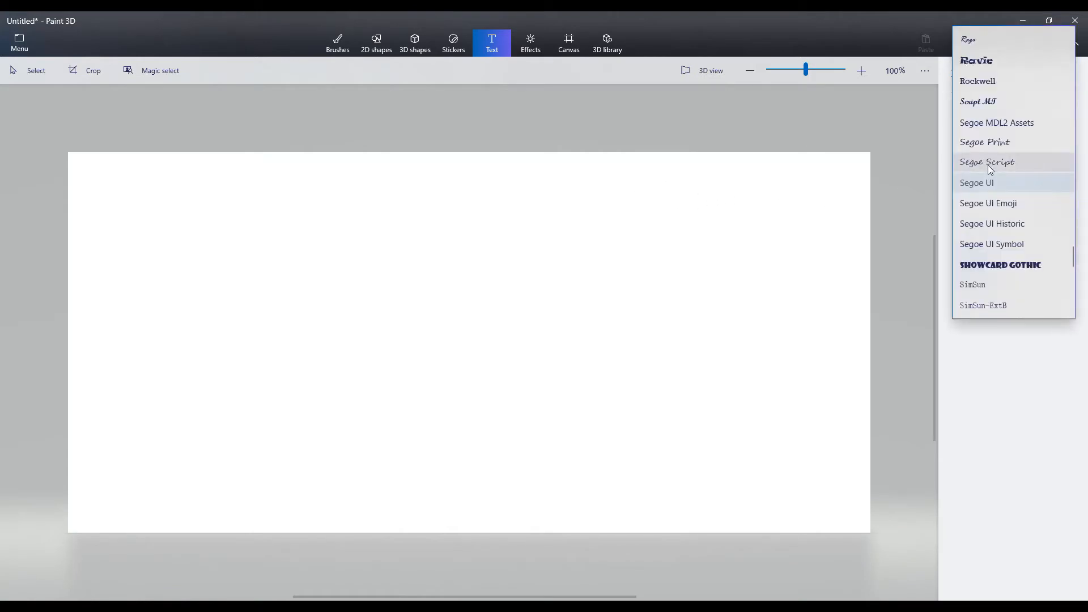
{"action": "scroll", "coordinate": [991, 173], "scroll_direction": "down", "scroll_amount": 5}
{"action": "scroll", "coordinate": [997, 175], "scroll_direction": "up", "scroll_amount": 12}
{"action": "scroll", "coordinate": [1001, 179], "scroll_direction": "up", "scroll_amount": 15}
{"action": "scroll", "coordinate": [1010, 174], "scroll_direction": "up", "scroll_amount": 6}
{"action": "scroll", "coordinate": [1010, 175], "scroll_direction": "down", "scroll_amount": 6}
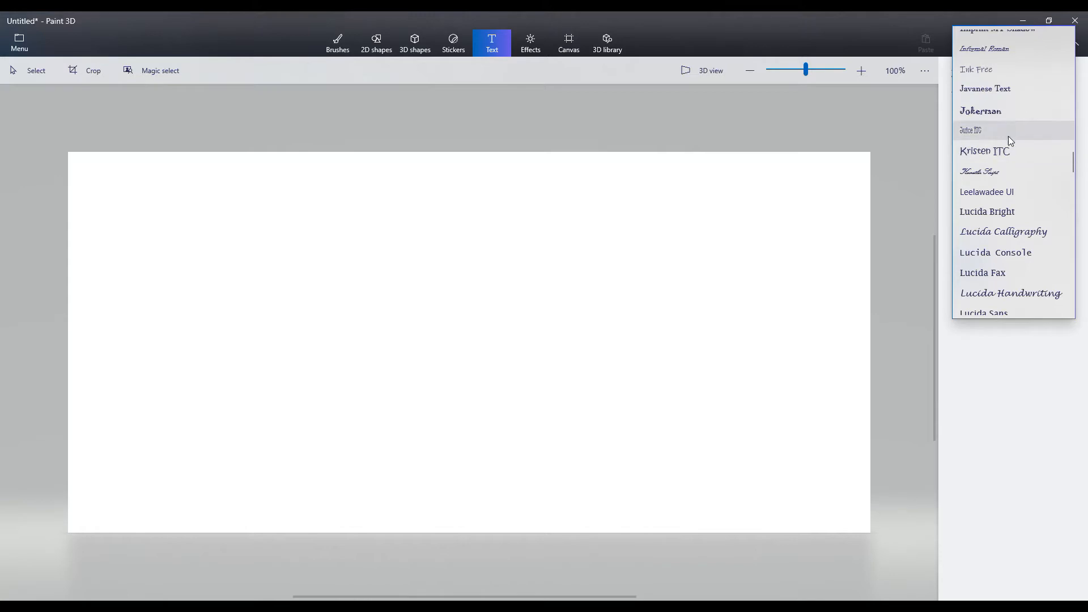
{"action": "scroll", "coordinate": [1015, 141], "scroll_direction": "up", "scroll_amount": 1}
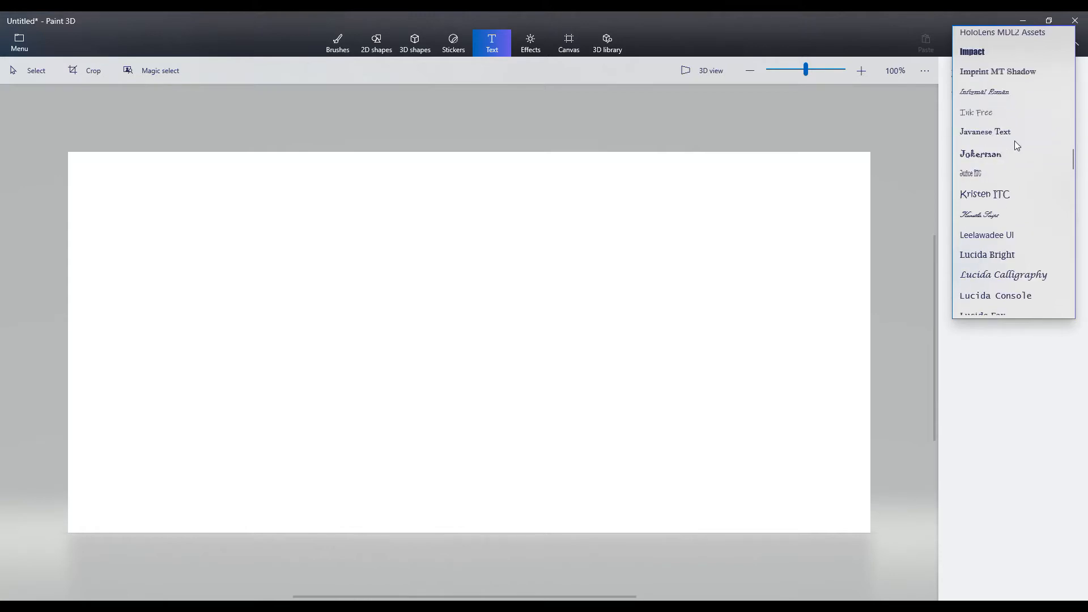
{"action": "scroll", "coordinate": [1016, 145], "scroll_direction": "up", "scroll_amount": 2}
{"action": "scroll", "coordinate": [1016, 145], "scroll_direction": "down", "scroll_amount": 1}
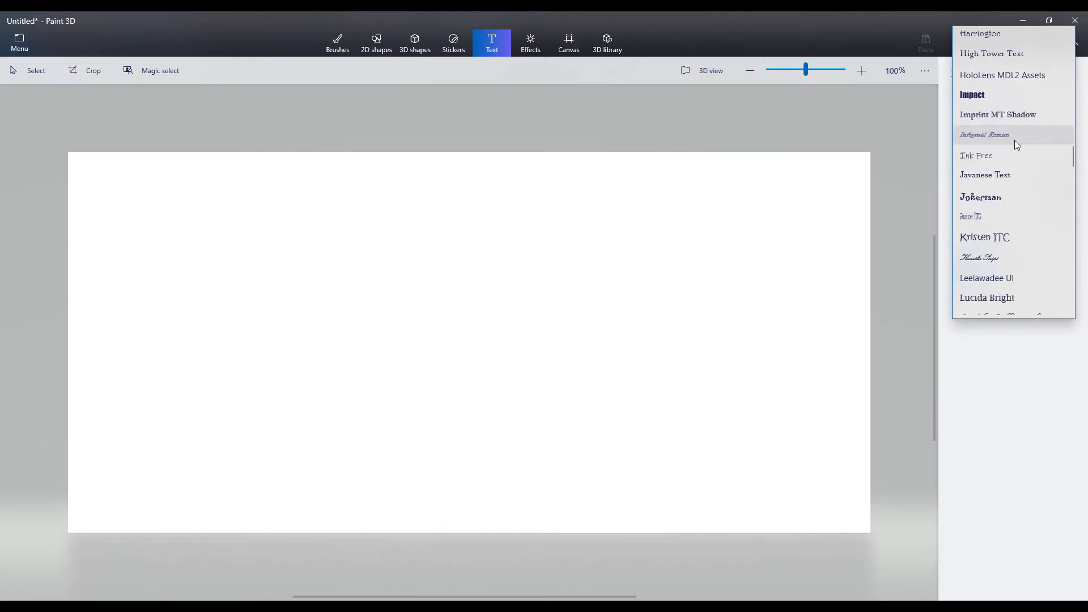
{"action": "scroll", "coordinate": [1014, 140], "scroll_direction": "down", "scroll_amount": 20}
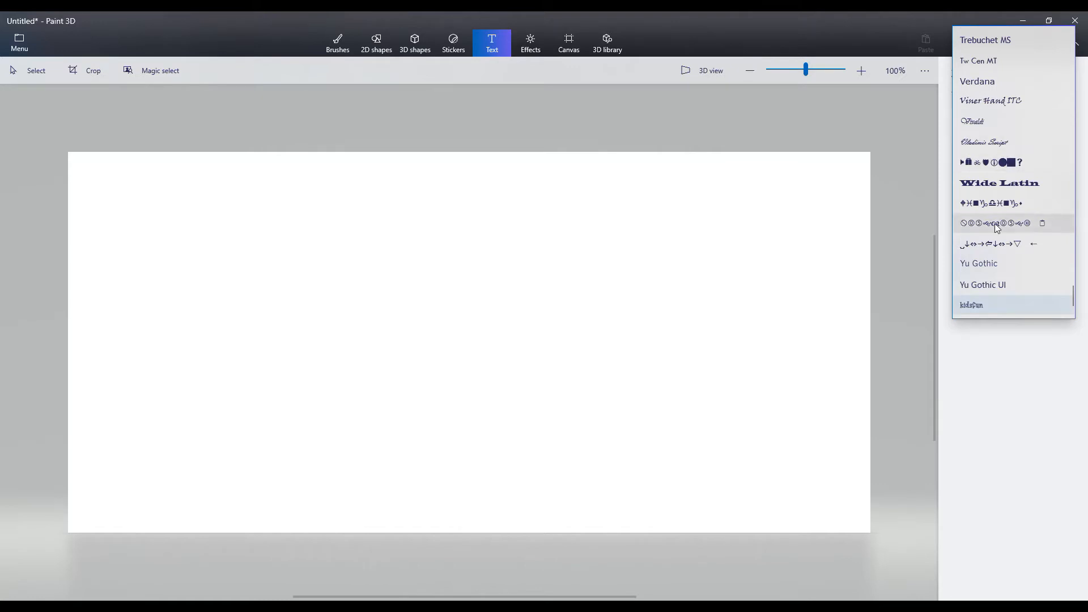
{"action": "left_click", "coordinate": [966, 305]}
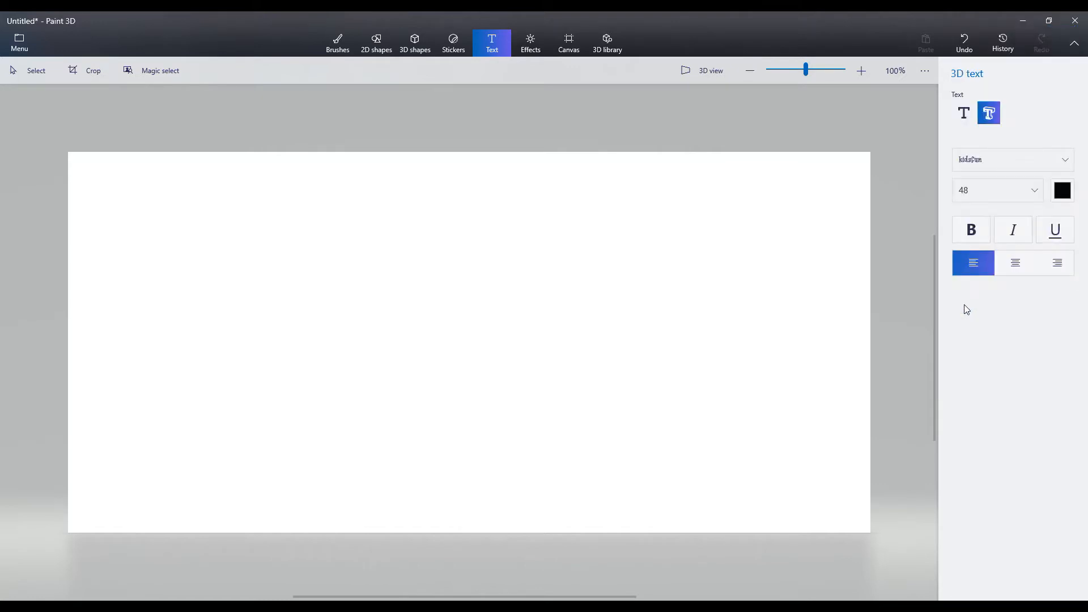
{"action": "left_click", "coordinate": [965, 162]}
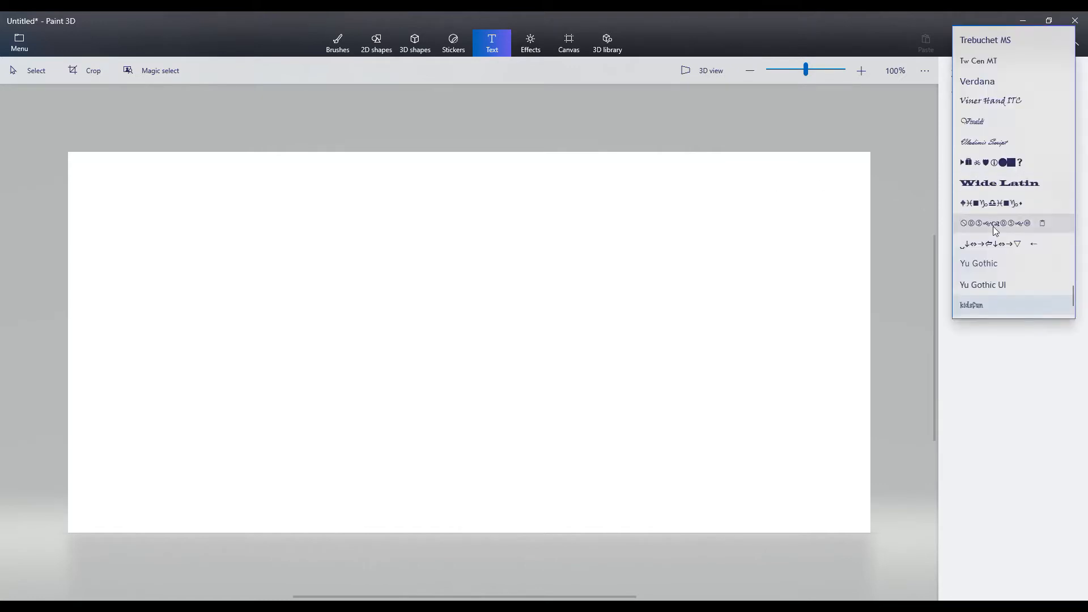
{"action": "left_click", "coordinate": [975, 308]}
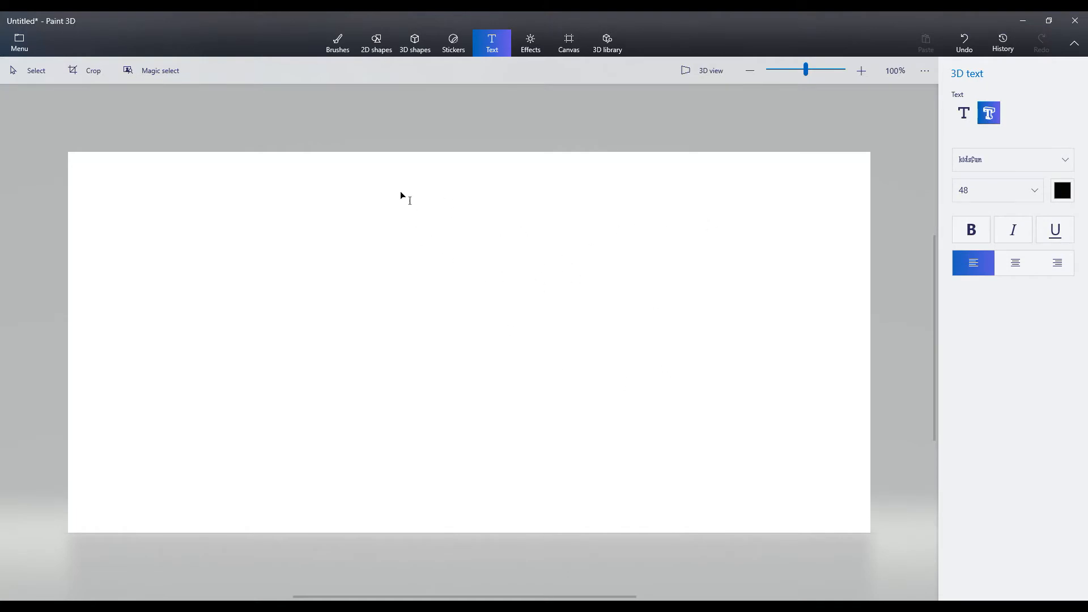
Draw a large 3D text box across the middle of the canvas and enter "3D Ghost" in it.
{"action": "left_click_drag", "start_coordinate": [193, 197], "coordinate": [739, 435]}
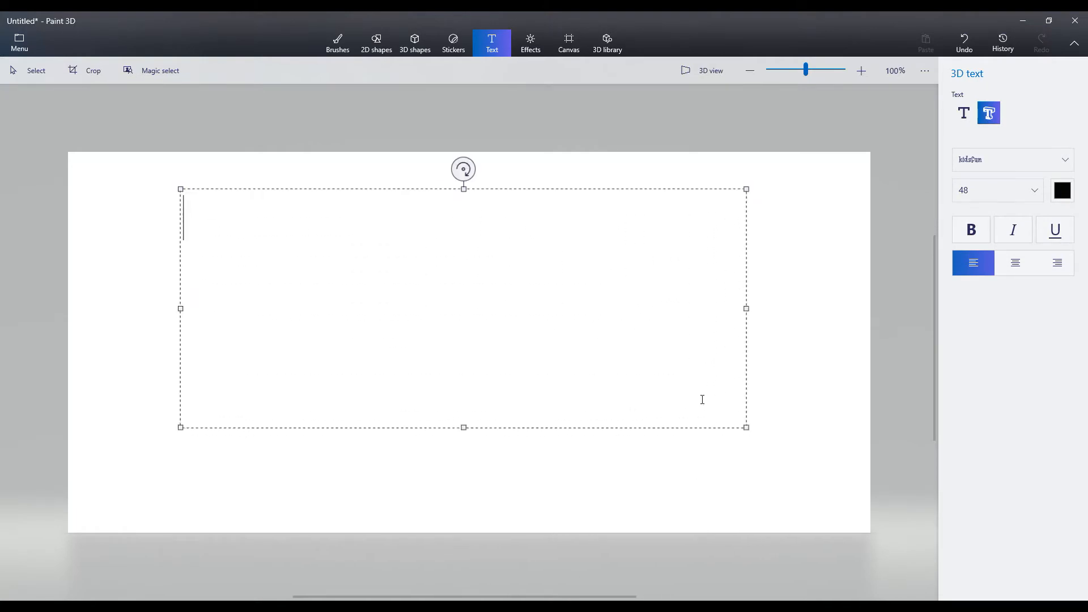
{"action": "type", "text": "3D Ghost"}
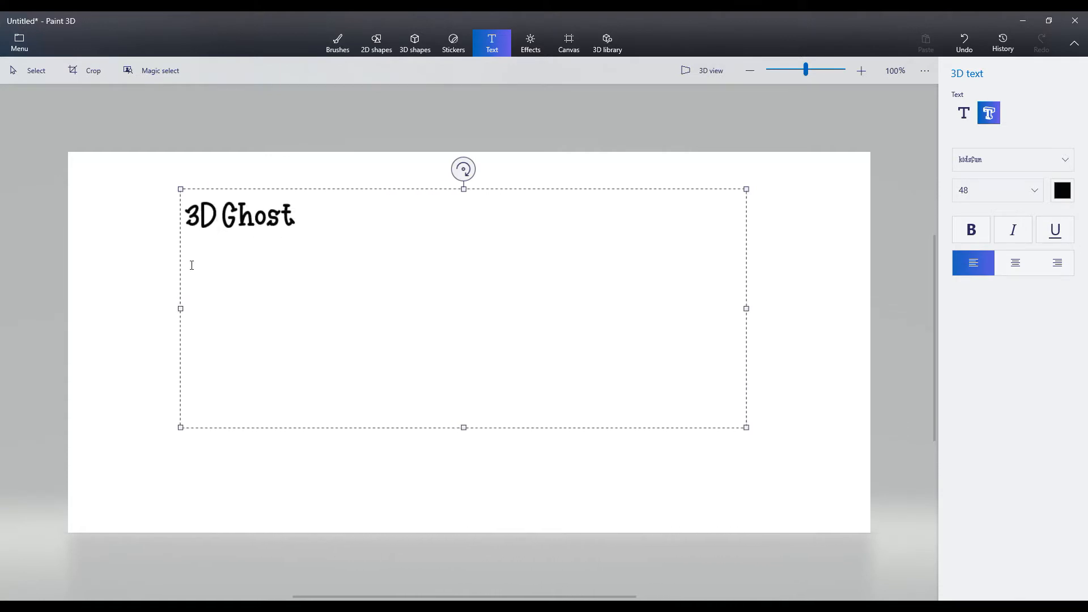
Finish the "3D Ghost" text, enlarge it and move it toward the middle of the canvas, and view it in 3D.
{"action": "left_click", "coordinate": [163, 264]}
{"action": "left_click_drag", "start_coordinate": [312, 230], "coordinate": [478, 311]}
{"action": "left_click_drag", "start_coordinate": [398, 239], "coordinate": [518, 287]}
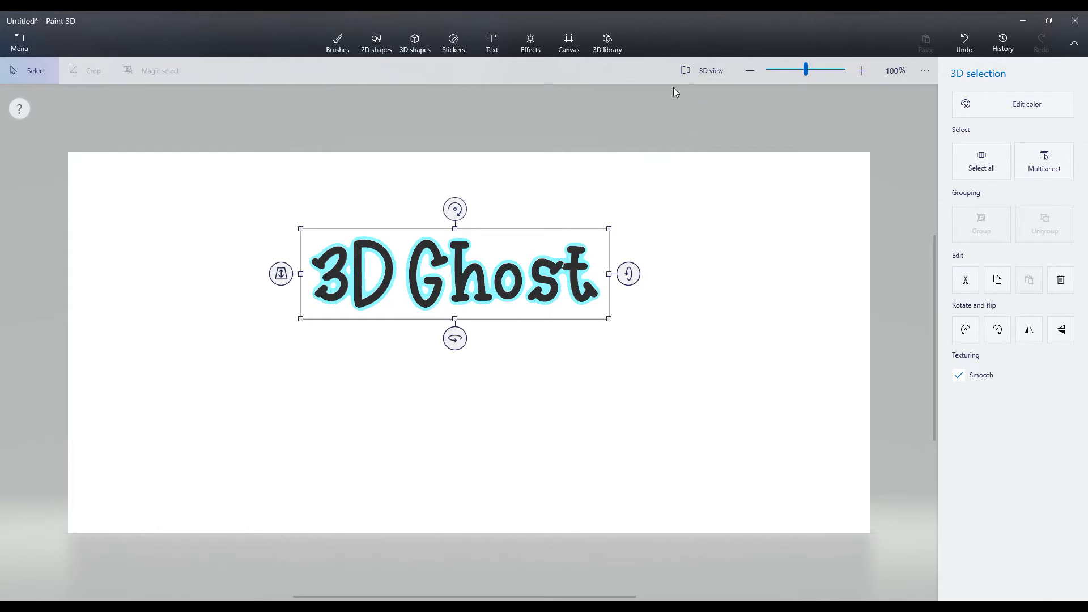
{"action": "left_click", "coordinate": [701, 72]}
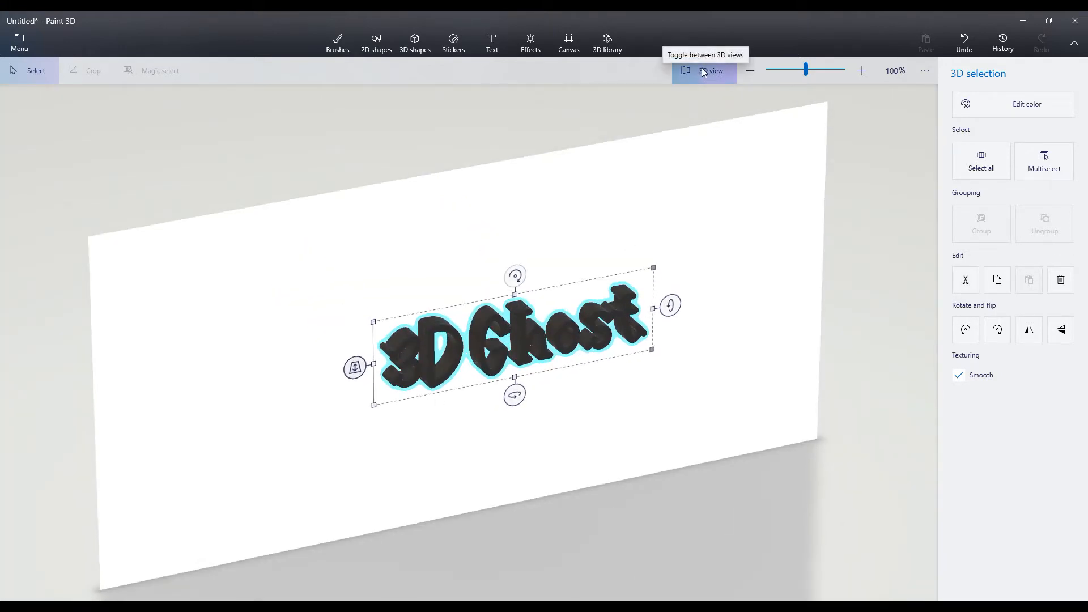
Make the canvas transparent and hide it so only the 3D text remains.
{"action": "left_click", "coordinate": [568, 49]}
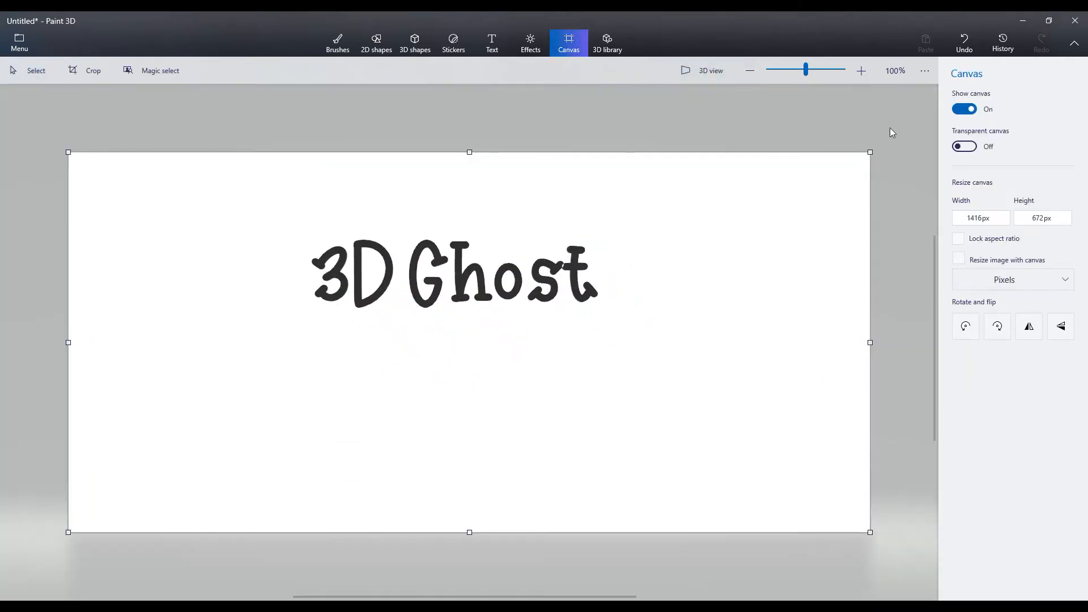
{"action": "left_click", "coordinate": [964, 147]}
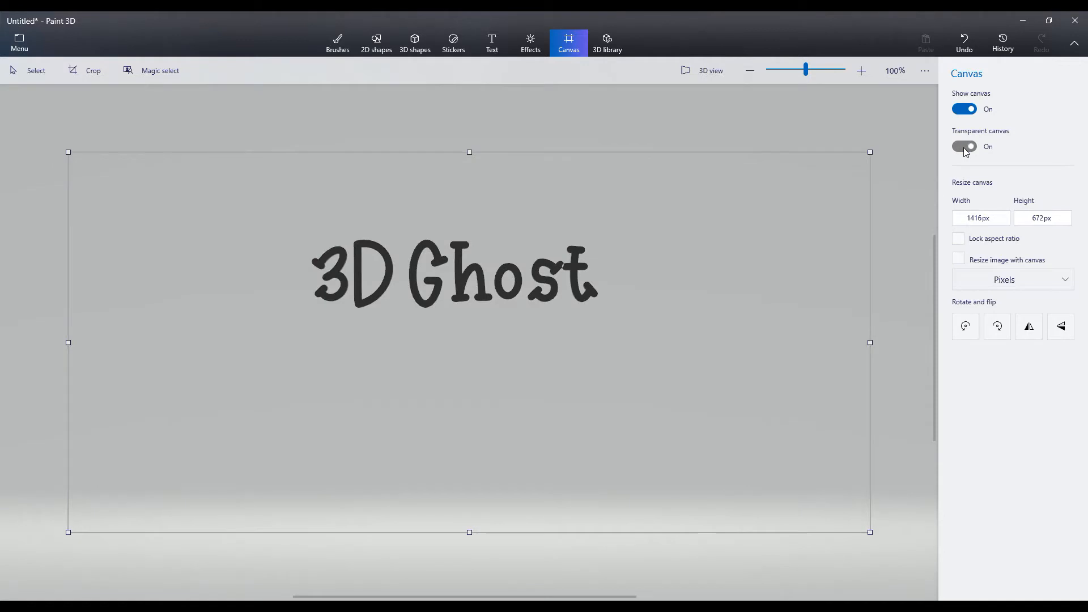
{"action": "left_click", "coordinate": [965, 110]}
{"action": "left_click", "coordinate": [965, 109]}
{"action": "left_click", "coordinate": [965, 110]}
{"action": "left_click", "coordinate": [965, 110]}
{"action": "left_click", "coordinate": [965, 110]}
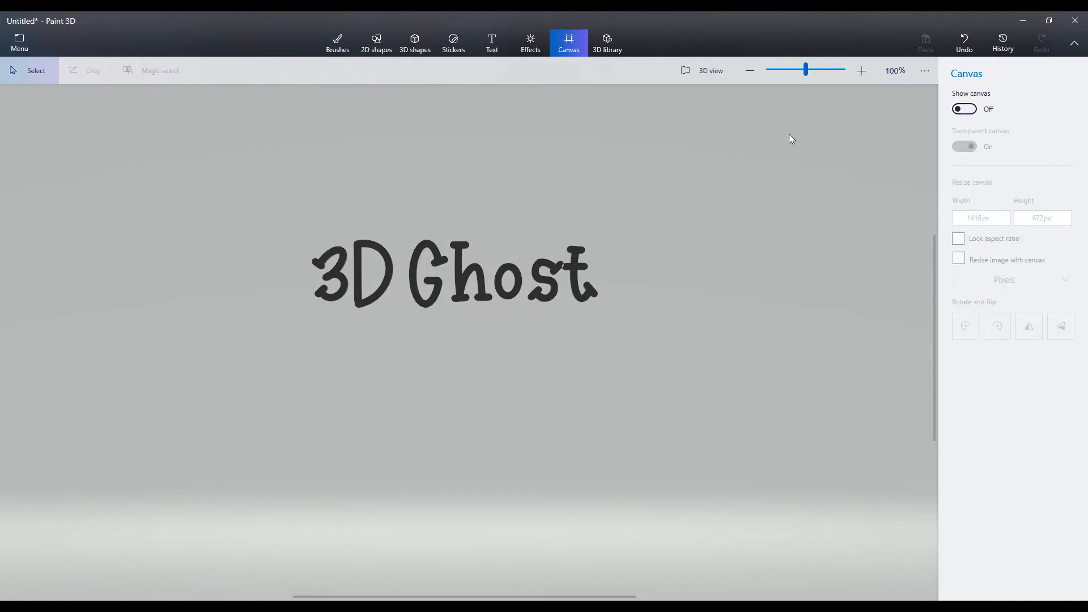
Save a 3D model copy named "text in paint" in 3MF format in the YT project's Text folder.
{"action": "left_click", "coordinate": [20, 42]}
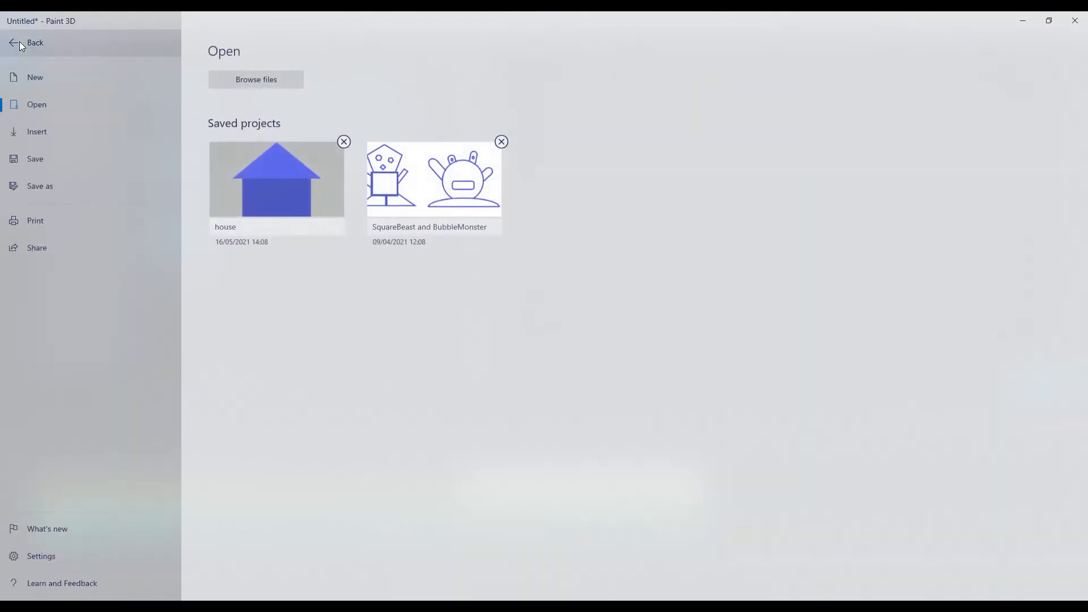
{"action": "left_click", "coordinate": [43, 185]}
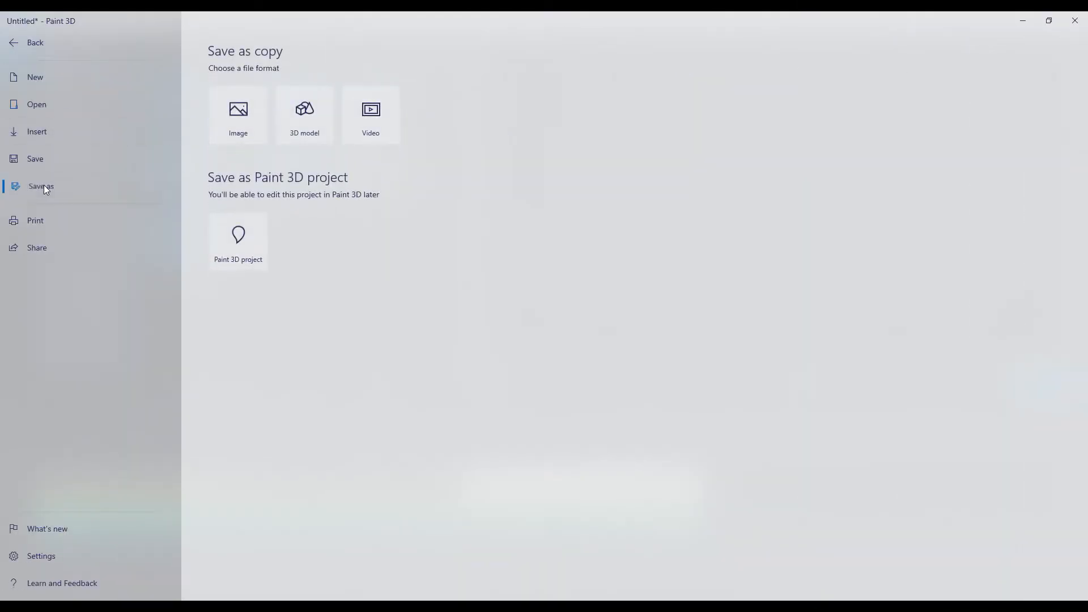
{"action": "left_click", "coordinate": [315, 124]}
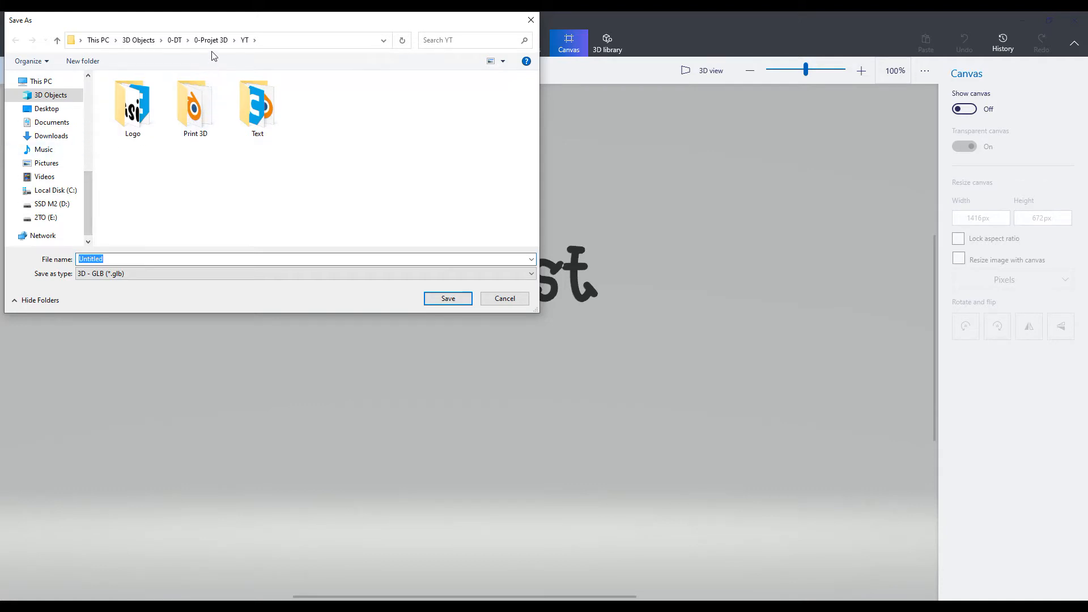
{"action": "double_click", "coordinate": [256, 103]}
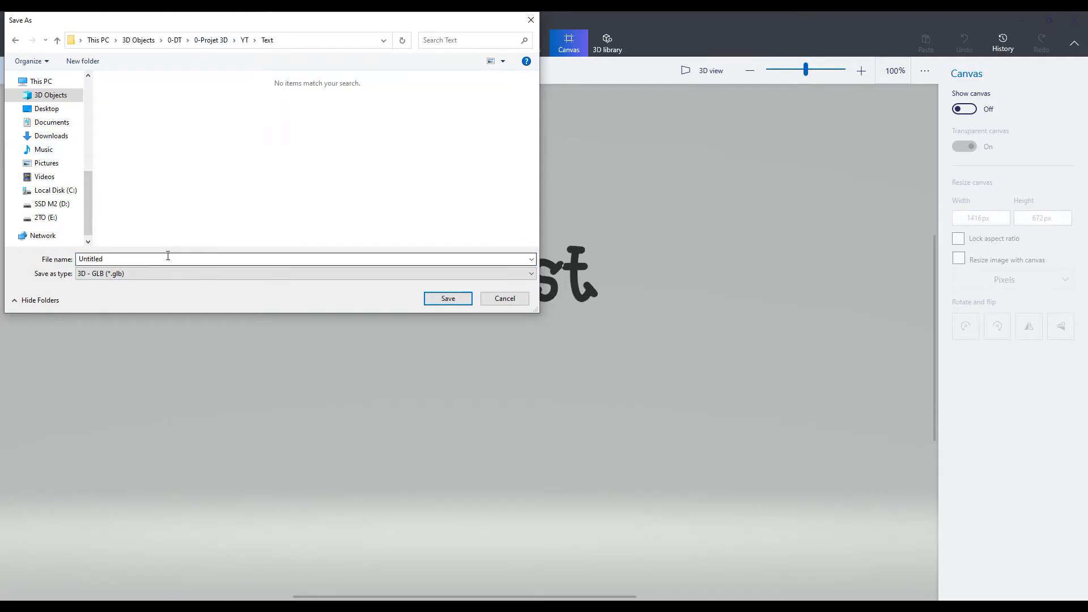
{"action": "type", "text": "le"}
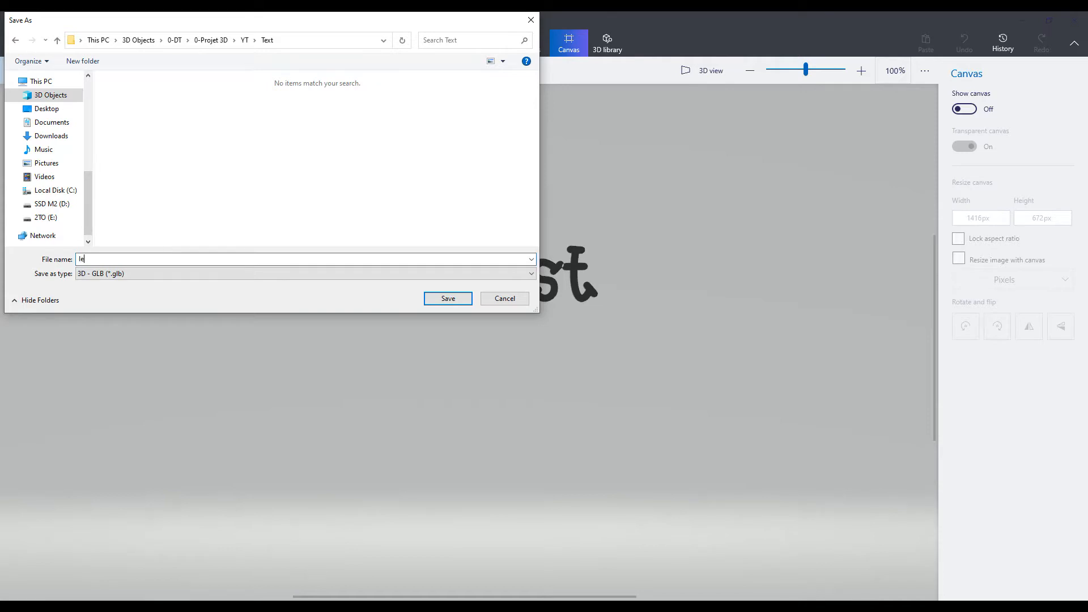
{"action": "type", "text": "te"}
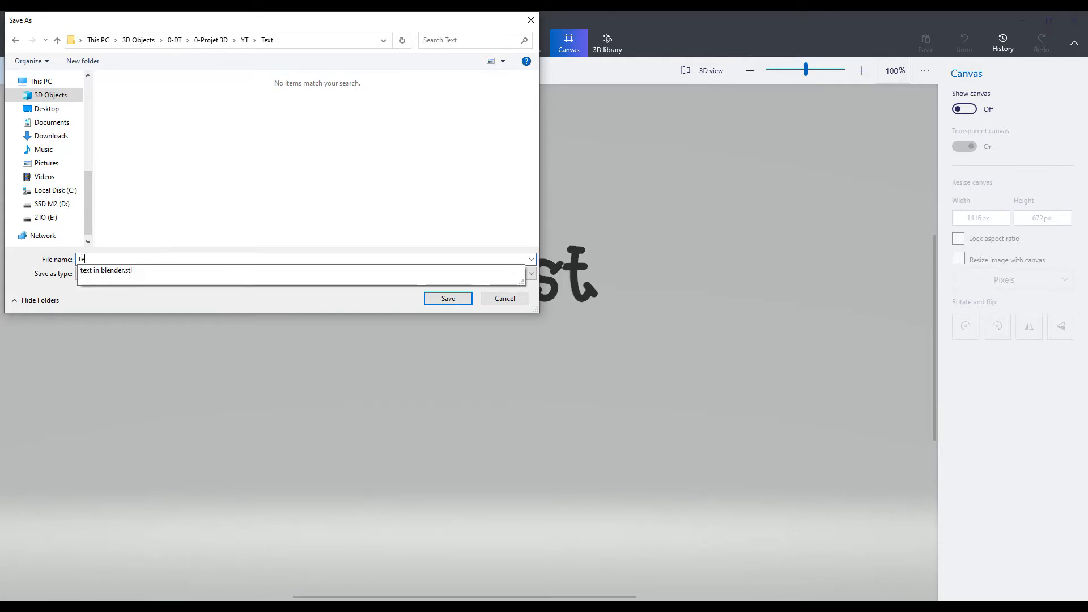
{"action": "type", "text": "xt in paint"}
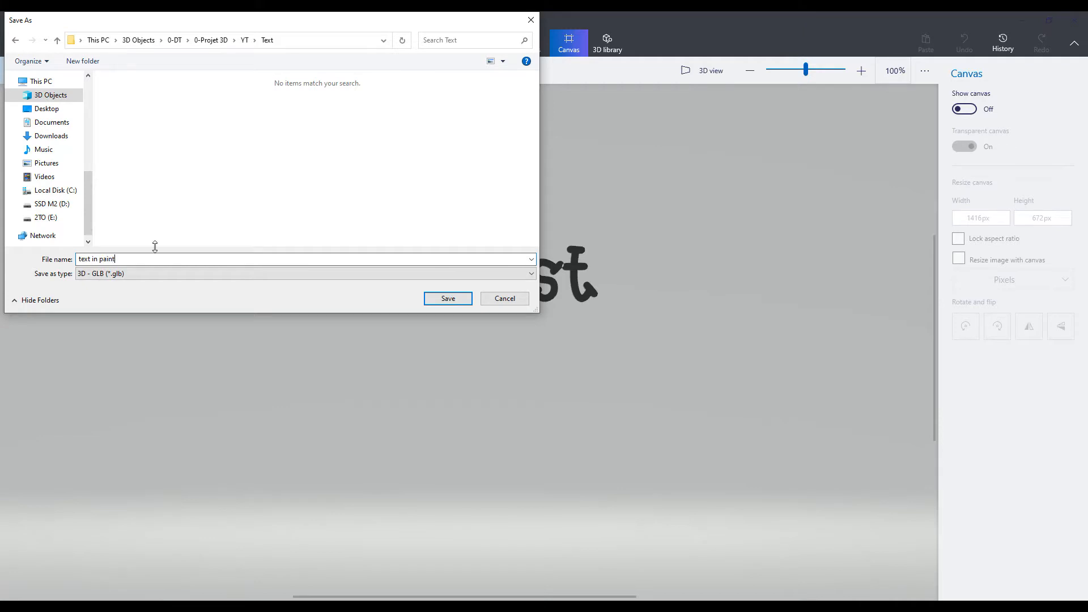
{"action": "left_click", "coordinate": [115, 274]}
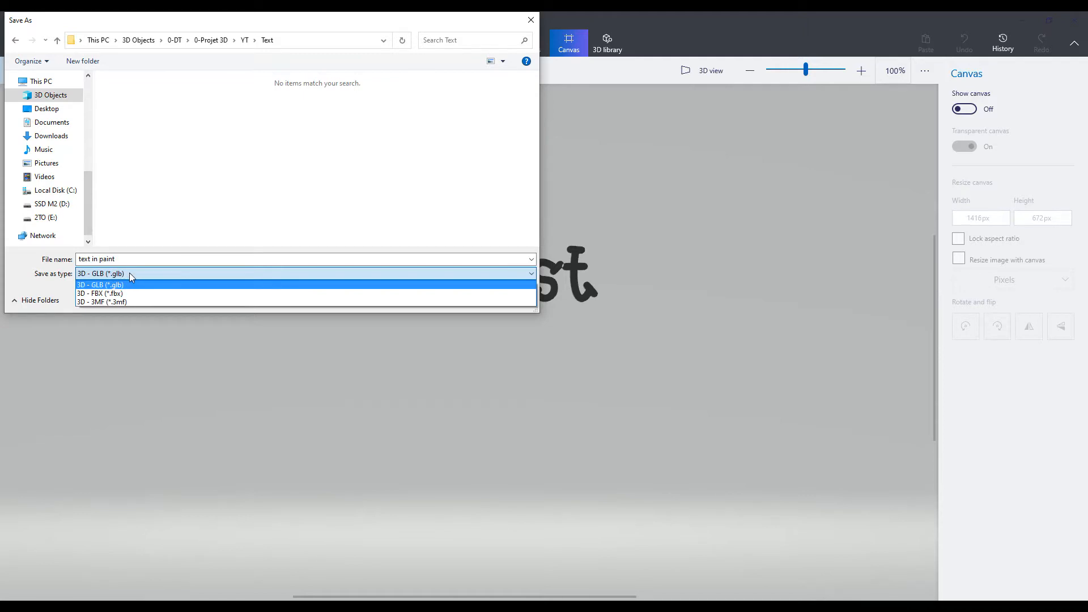
{"action": "left_click", "coordinate": [105, 301]}
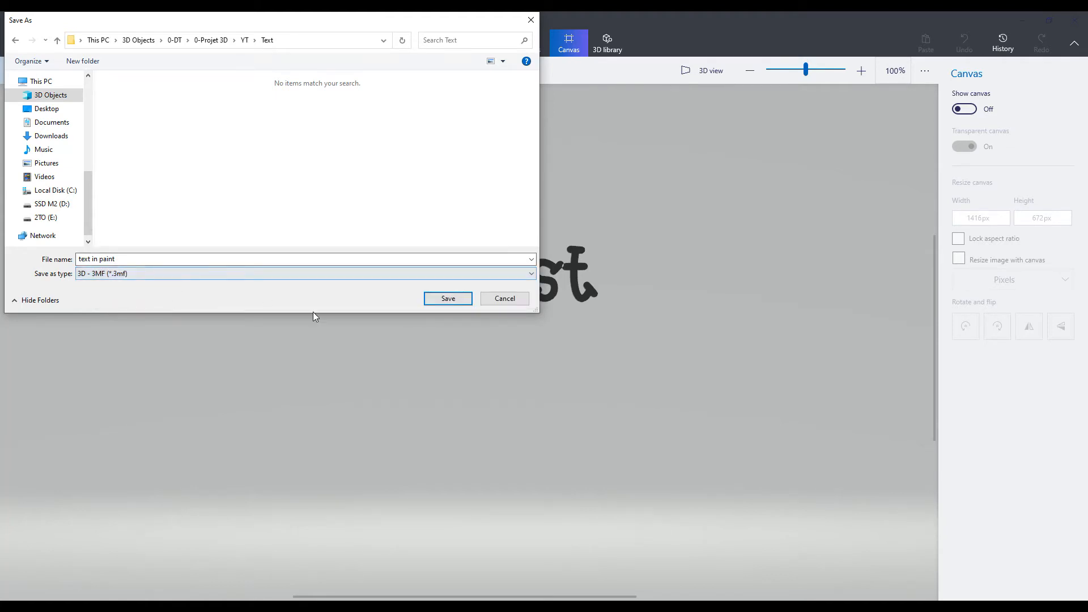
{"action": "left_click", "coordinate": [445, 298]}
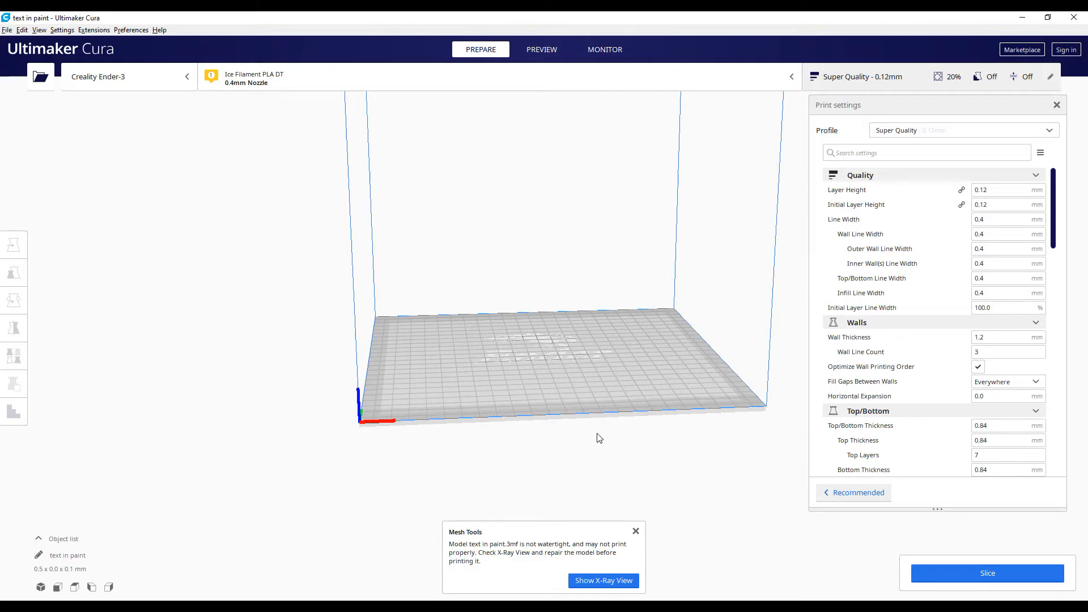
Inspect the Ultimaker Cura build plate up close for the loaded "text in paint" model.
{"action": "scroll", "coordinate": [586, 407], "scroll_direction": "up", "scroll_amount": 8}
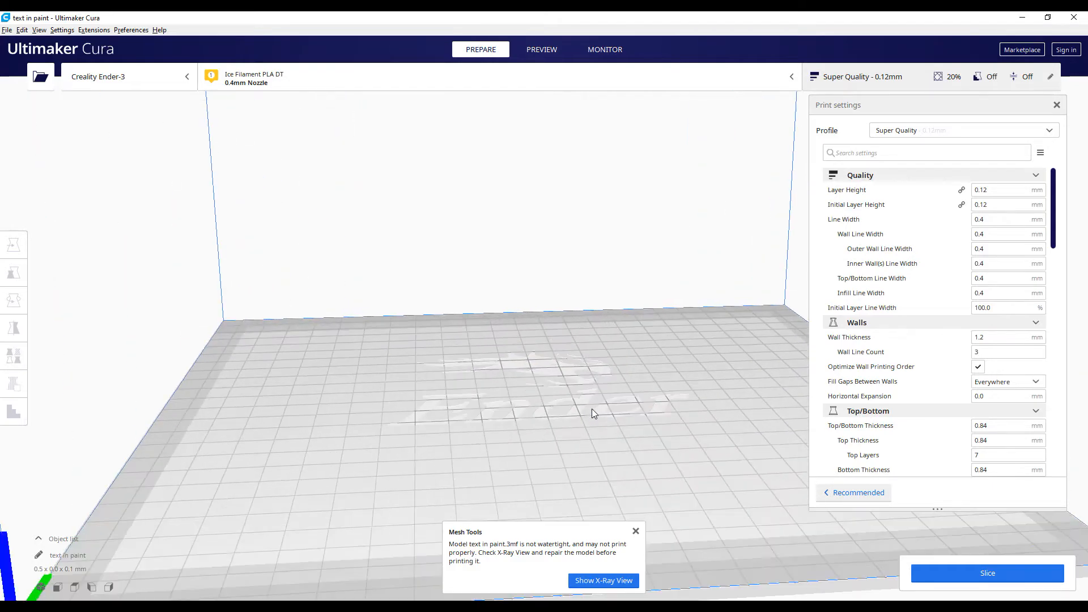
{"action": "scroll", "coordinate": [591, 409], "scroll_direction": "up", "scroll_amount": 5}
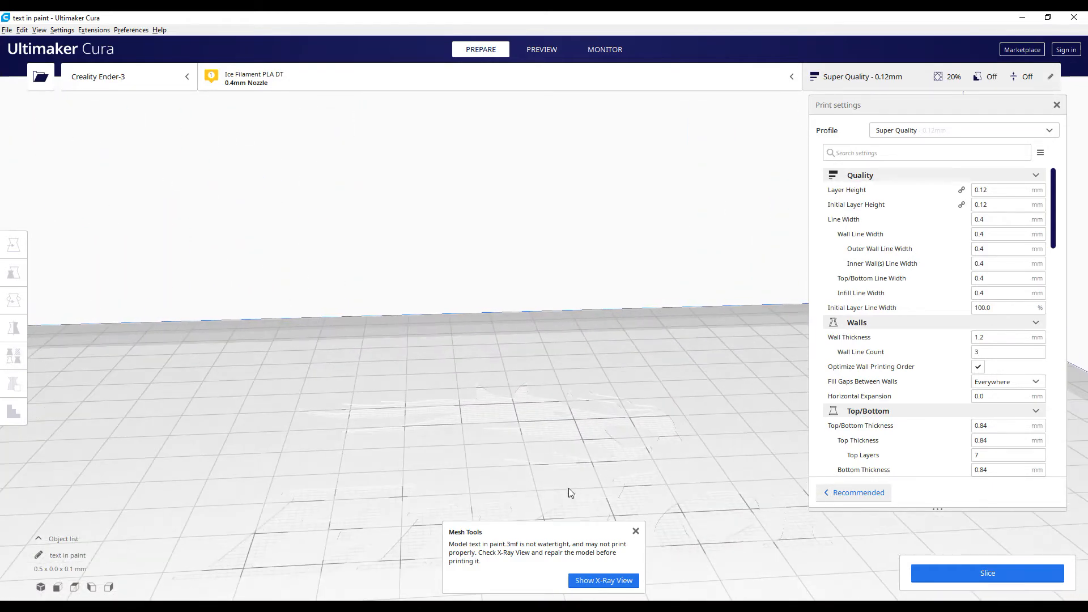
{"action": "middle_click_drag", "start_coordinate": [567, 464], "coordinate": [578, 445]}
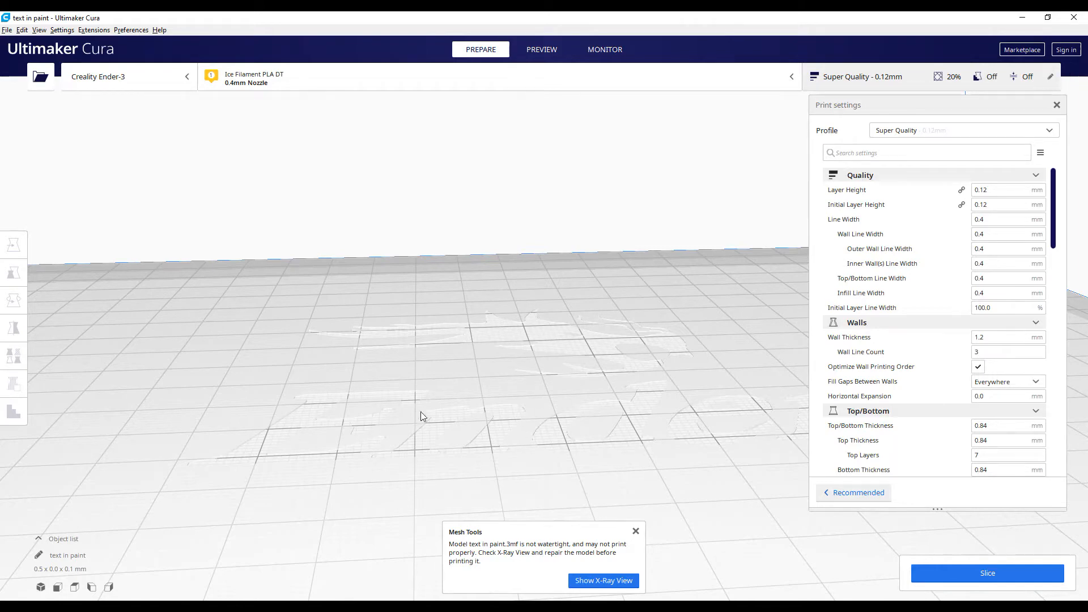
{"action": "scroll", "coordinate": [509, 414], "scroll_direction": "down", "scroll_amount": 3}
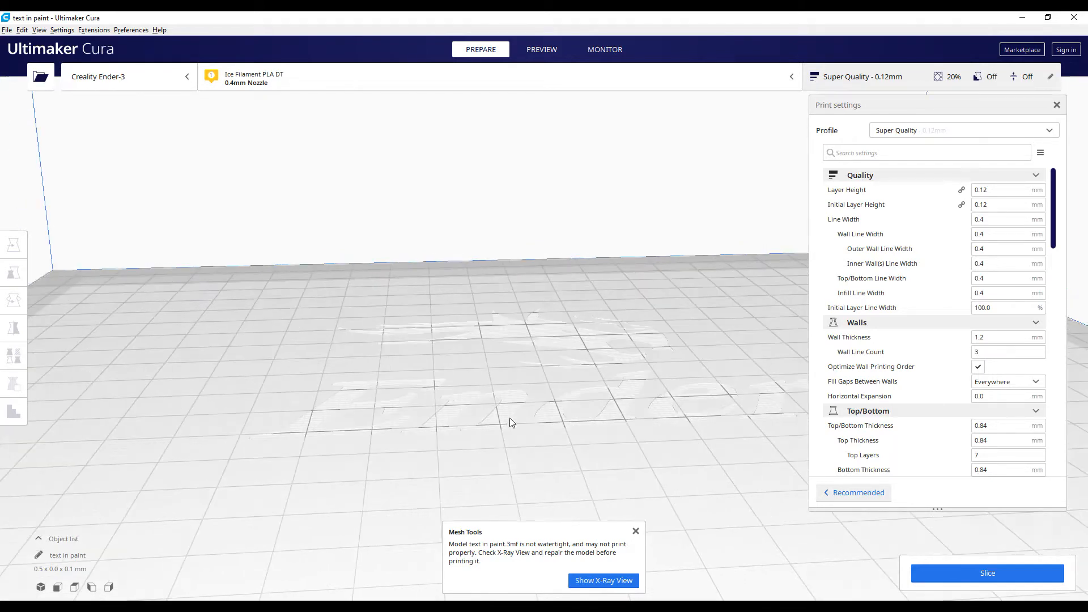
{"action": "middle_click_drag", "start_coordinate": [574, 450], "coordinate": [572, 413]}
{"action": "mouse_move", "coordinate": [573, 413]}
{"action": "right_mouse_down"}
{"action": "mouse_move", "coordinate": [550, 451]}
{"action": "mouse_move", "coordinate": [485, 438]}
{"action": "mouse_move", "coordinate": [448, 403]}
{"action": "mouse_move", "coordinate": [511, 372]}
{"action": "mouse_move", "coordinate": [569, 454]}
{"action": "mouse_move", "coordinate": [656, 430]}
{"action": "mouse_move", "coordinate": [595, 448]}
{"action": "mouse_move", "coordinate": [561, 419]}
{"action": "right_mouse_up"}
{"action": "left_click", "coordinate": [447, 370]}
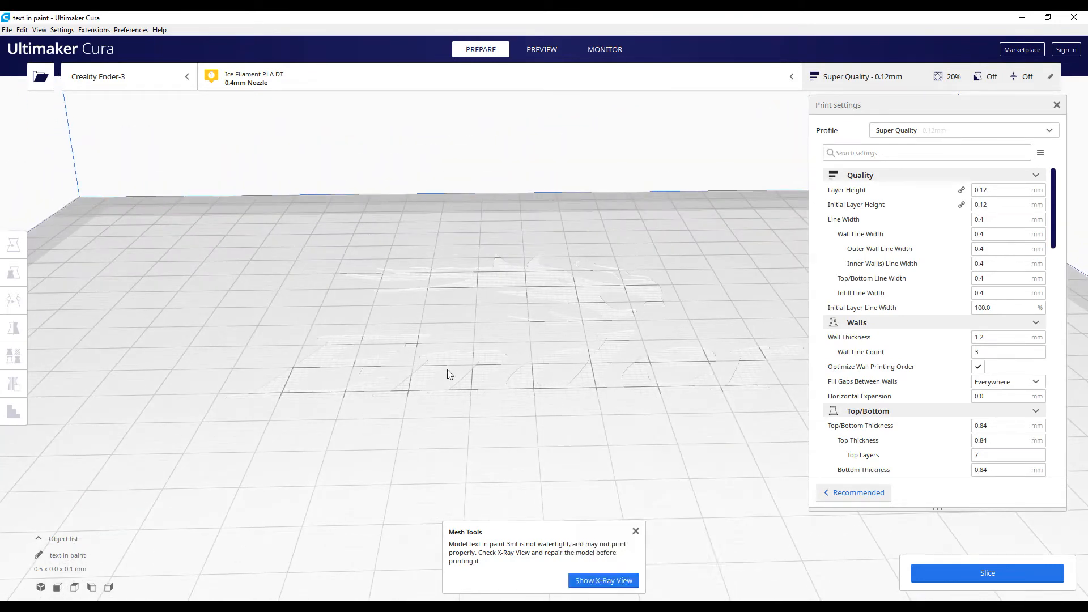
{"action": "scroll", "coordinate": [480, 348], "scroll_direction": "down", "scroll_amount": 2}
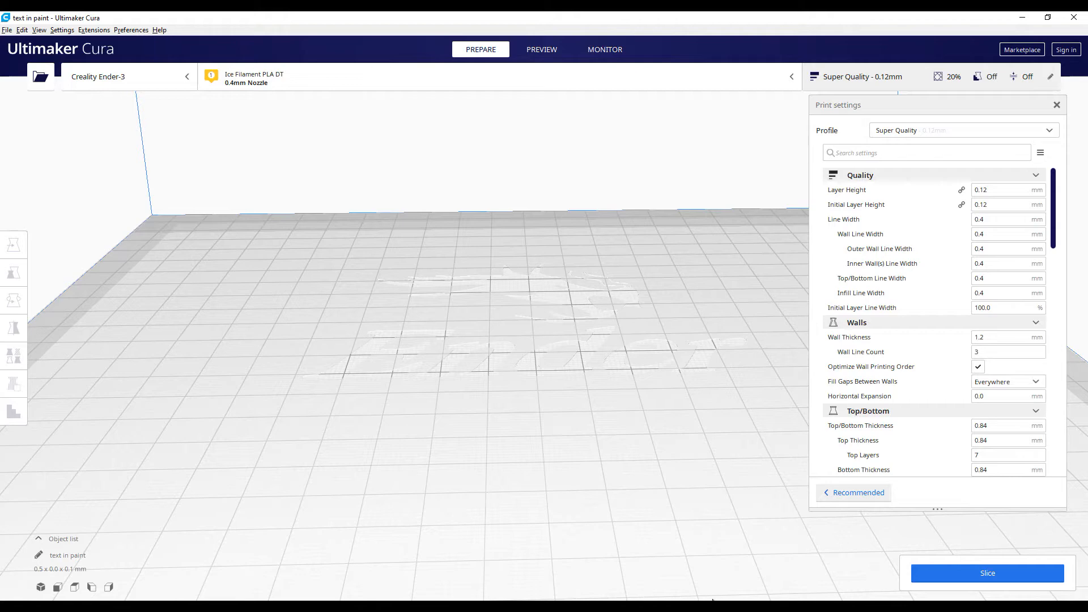
Open the "text in paint" file from the Text folder in 3D Builder and repair its invalid objects.
{"action": "left_click", "coordinate": [824, 606]}
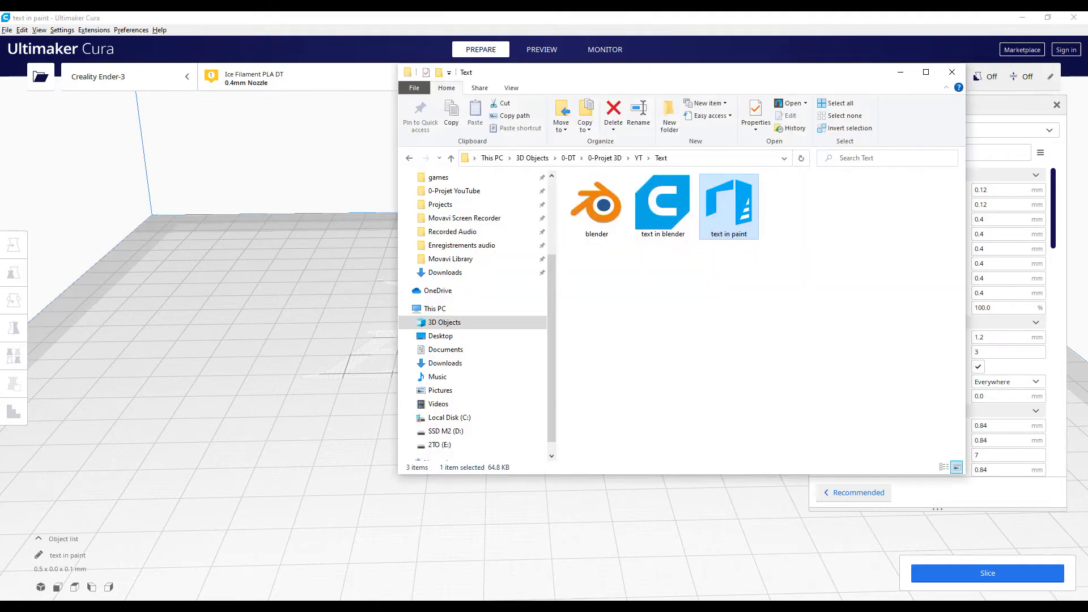
{"action": "double_click", "coordinate": [727, 211]}
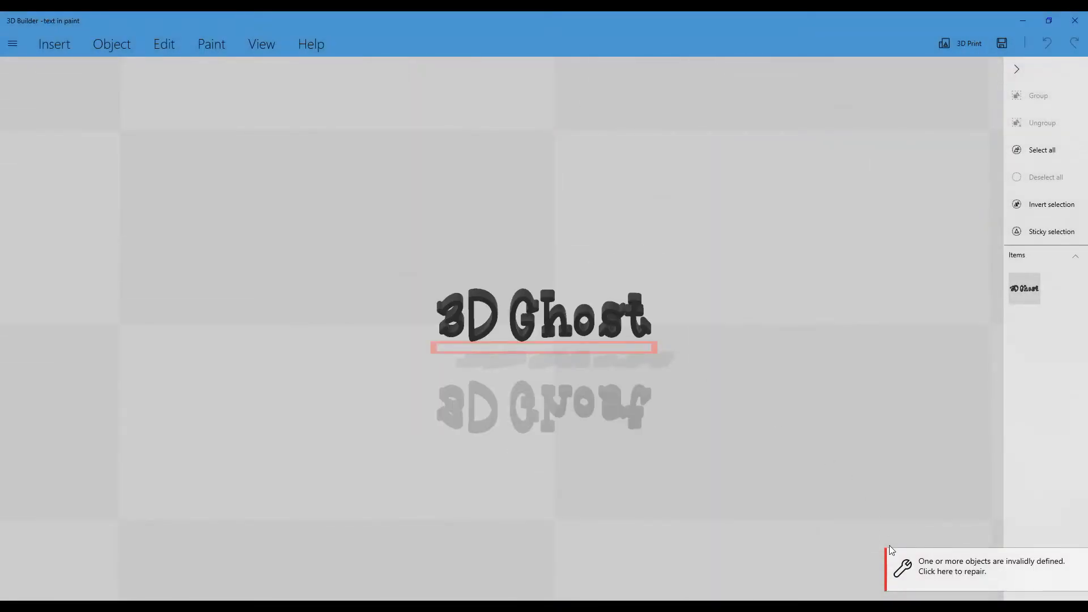
{"action": "left_click", "coordinate": [937, 571]}
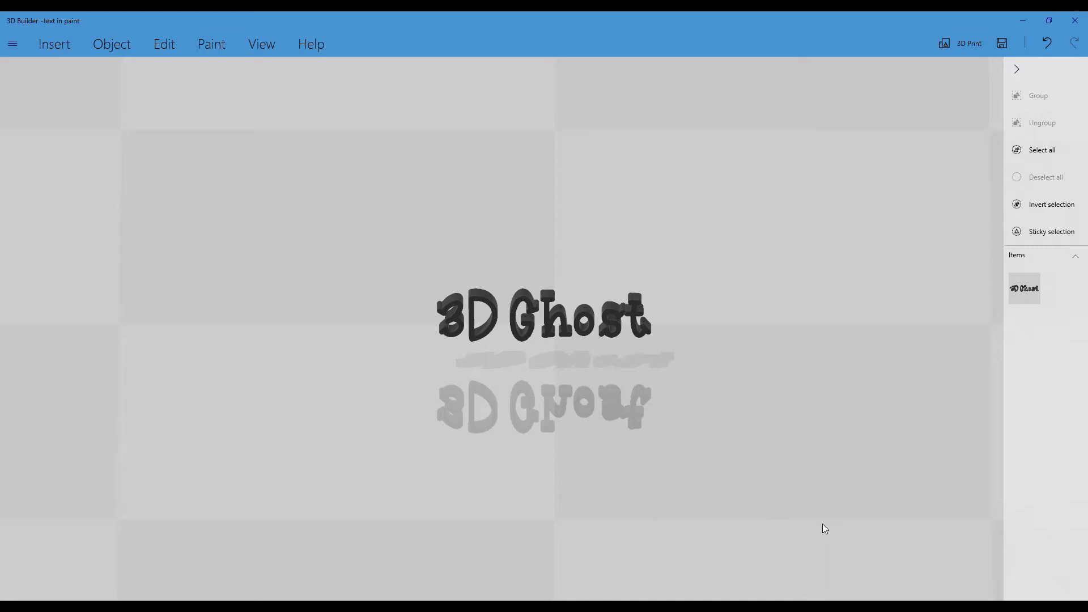
Select the "3D Ghost" text and scale it proportionally to an X size of 200 mm.
{"action": "left_click", "coordinate": [476, 306]}
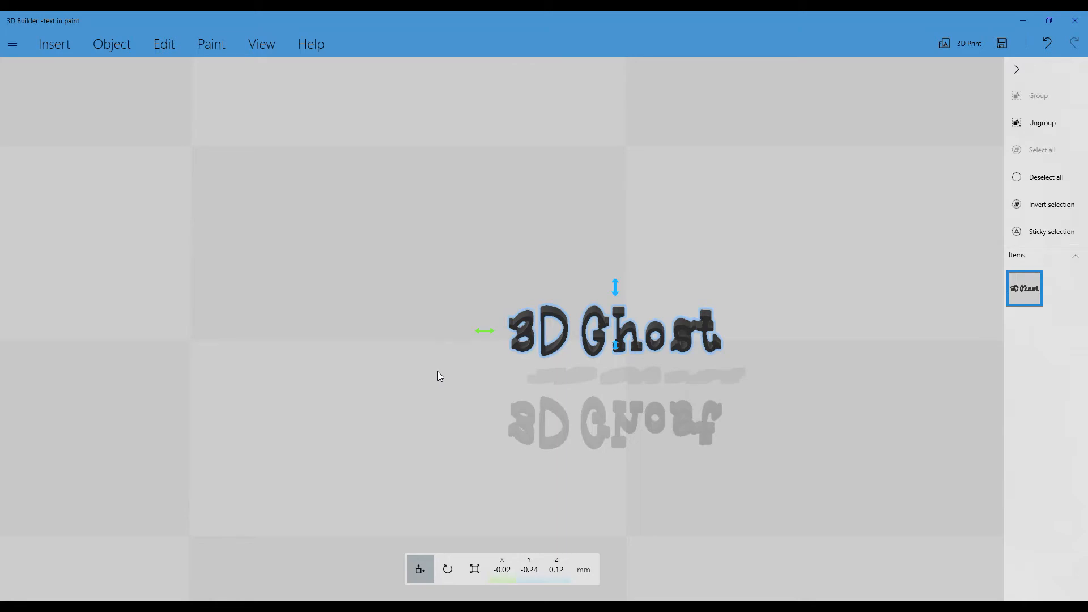
{"action": "left_click", "coordinate": [510, 584]}
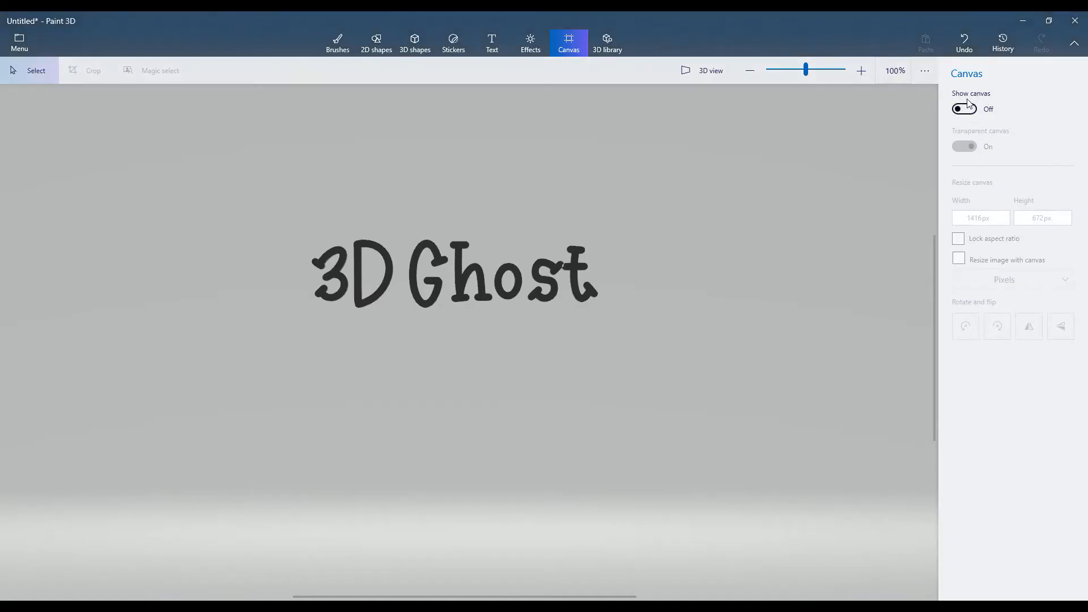
{"action": "left_click", "coordinate": [612, 580]}
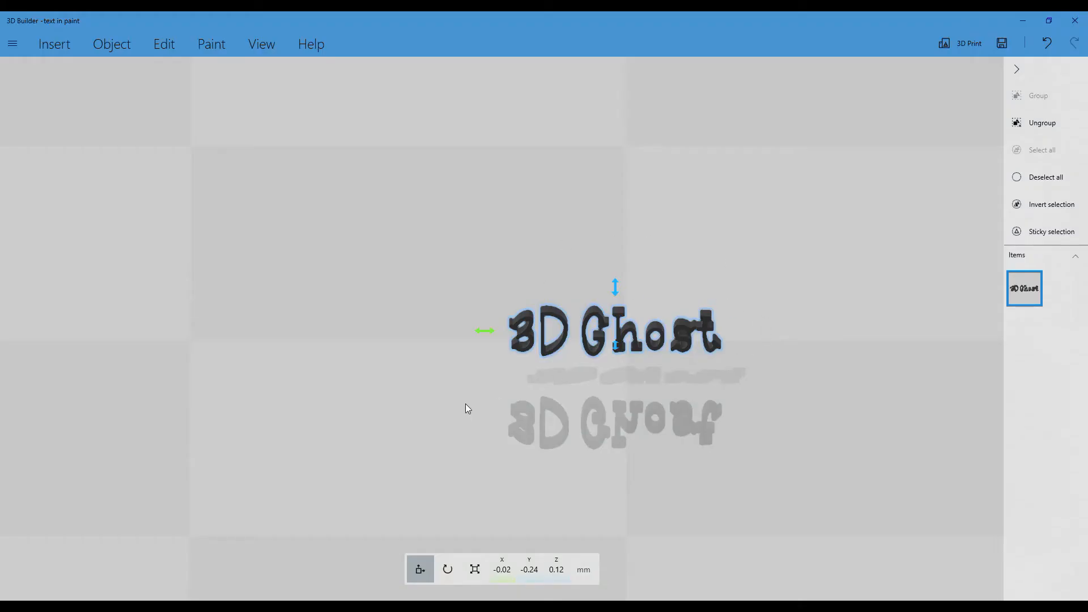
{"action": "left_click_drag", "start_coordinate": [476, 424], "coordinate": [556, 338]}
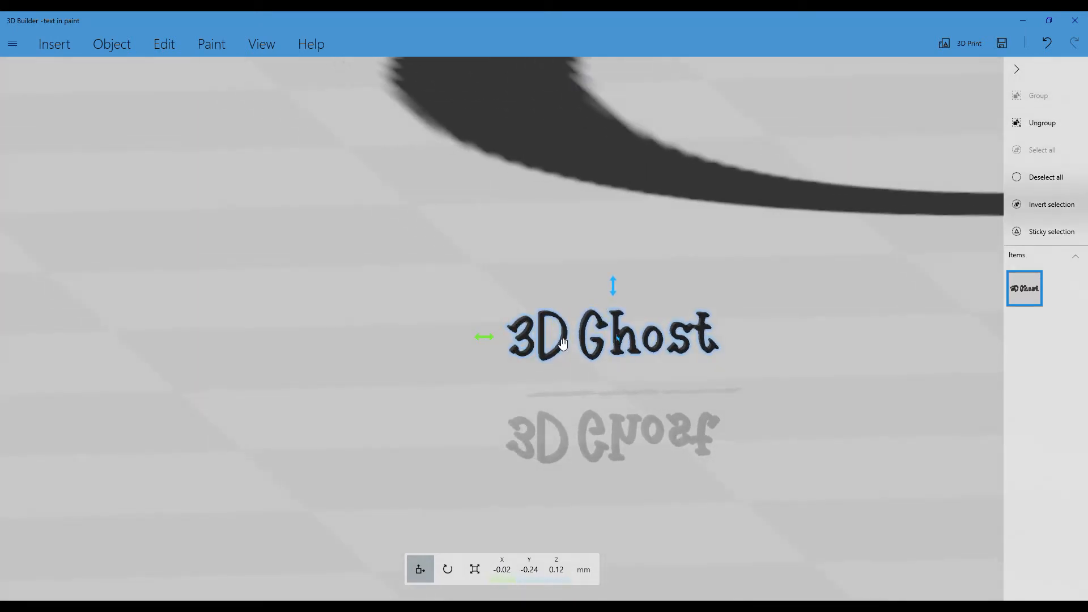
{"action": "left_click", "coordinate": [473, 567]}
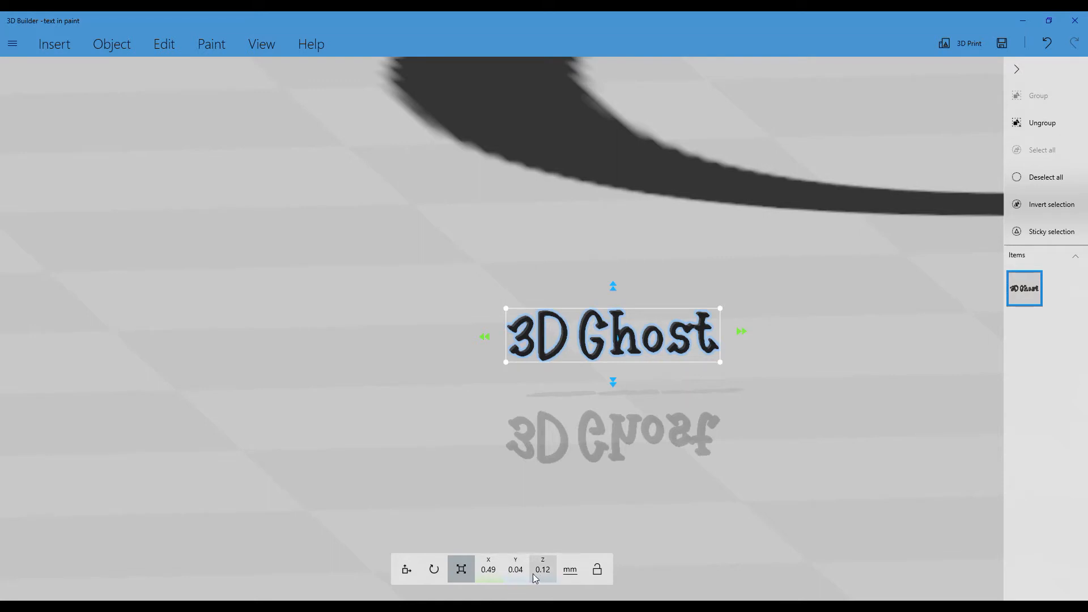
{"action": "left_click", "coordinate": [599, 570]}
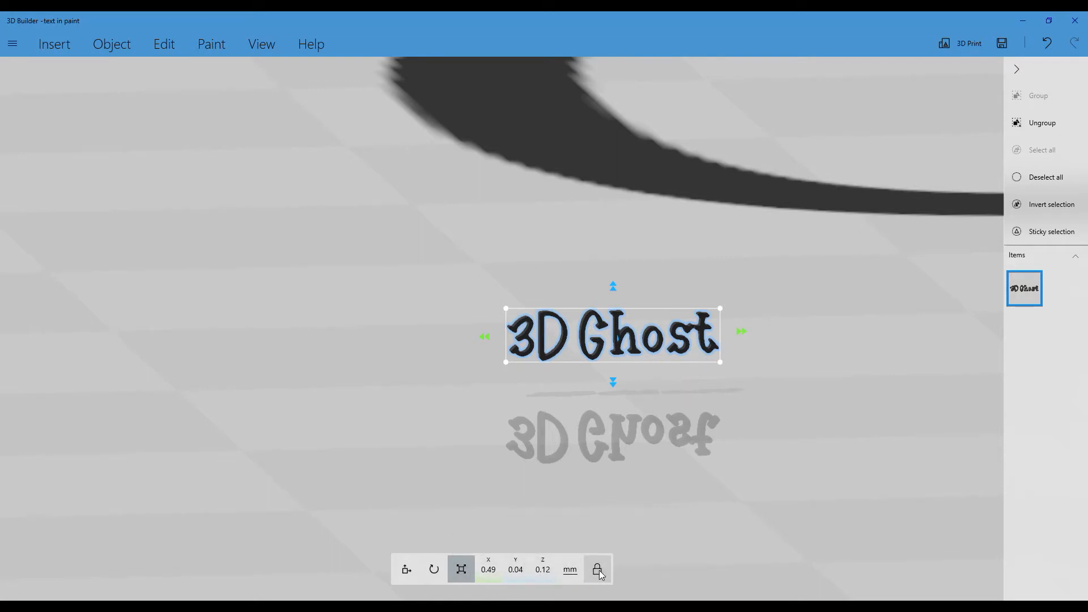
{"action": "left_click", "coordinate": [488, 569]}
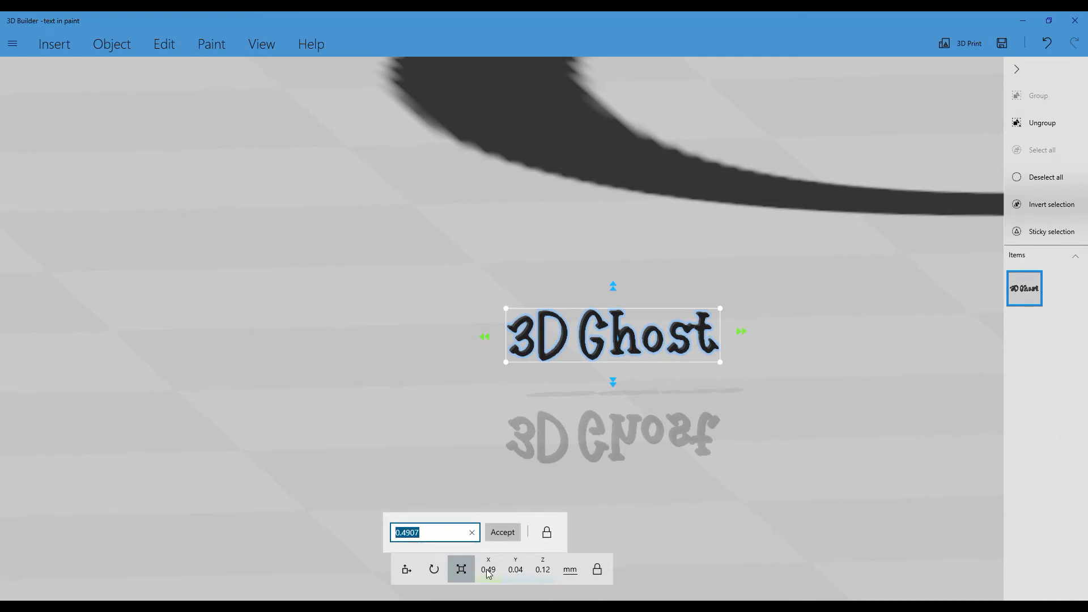
{"action": "type", "text": "200"}
{"action": "key", "text": "Return"}
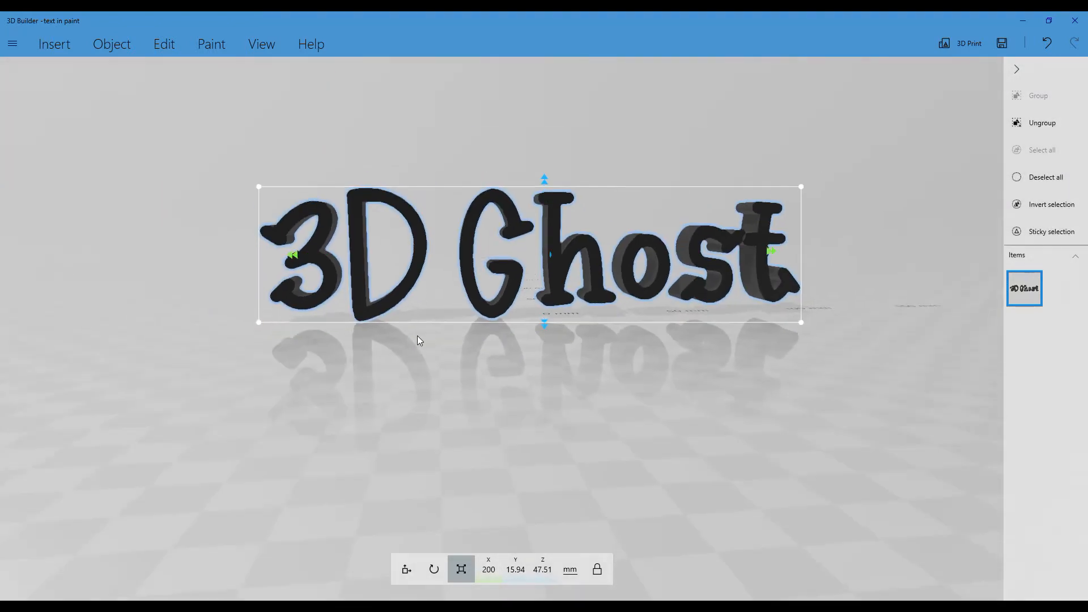
{"action": "mouse_move", "coordinate": [355, 392]}
{"action": "left_mouse_down"}
{"action": "mouse_move", "coordinate": [485, 436]}
{"action": "mouse_move", "coordinate": [755, 419]}
{"action": "mouse_move", "coordinate": [603, 315]}
{"action": "mouse_move", "coordinate": [392, 367]}
{"action": "mouse_move", "coordinate": [361, 400]}
{"action": "left_mouse_up"}
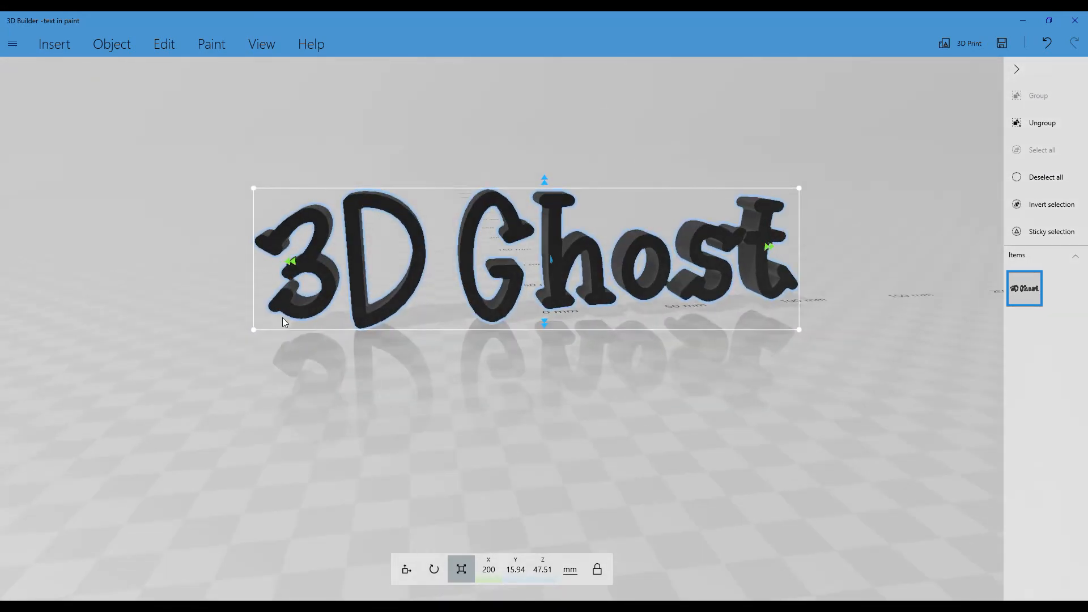
Save the scaled model in 3MF format in the YT project's Text folder as "text in paint and 3d builder".
{"action": "left_click", "coordinate": [13, 44]}
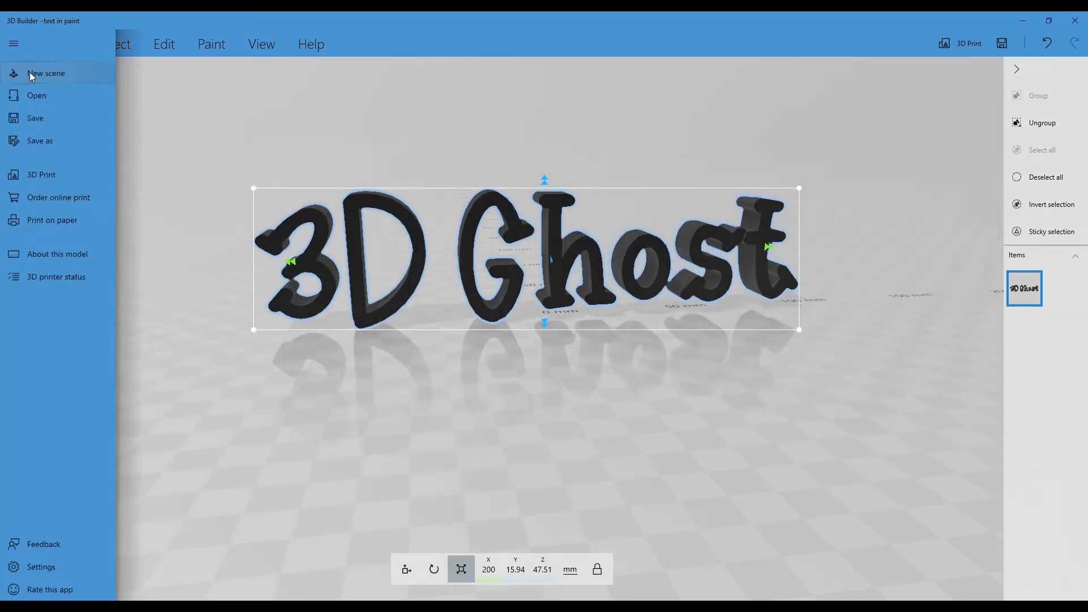
{"action": "left_click", "coordinate": [35, 141]}
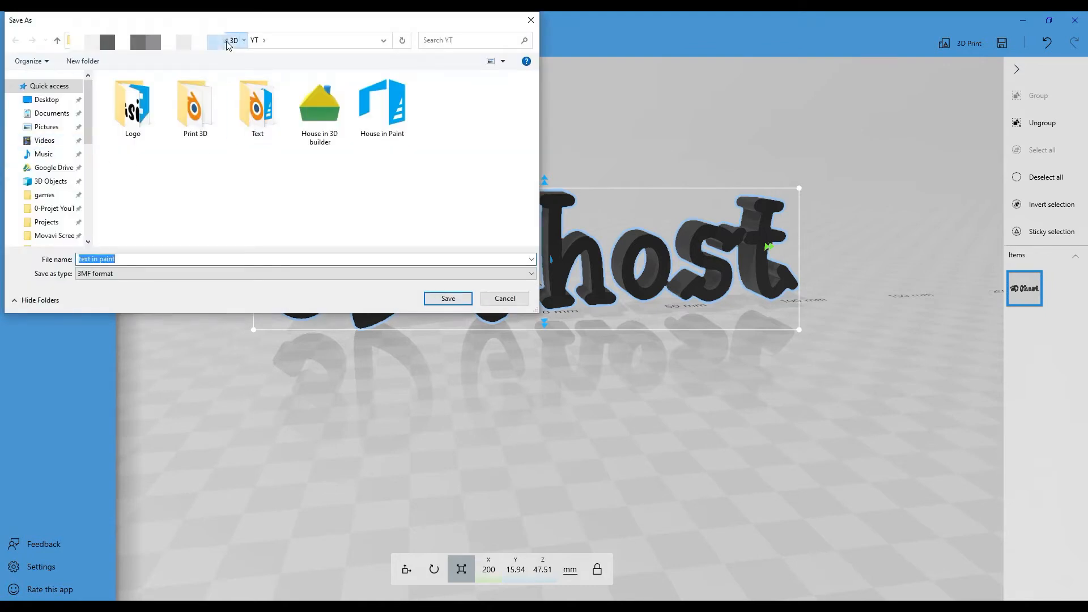
{"action": "double_click", "coordinate": [250, 113]}
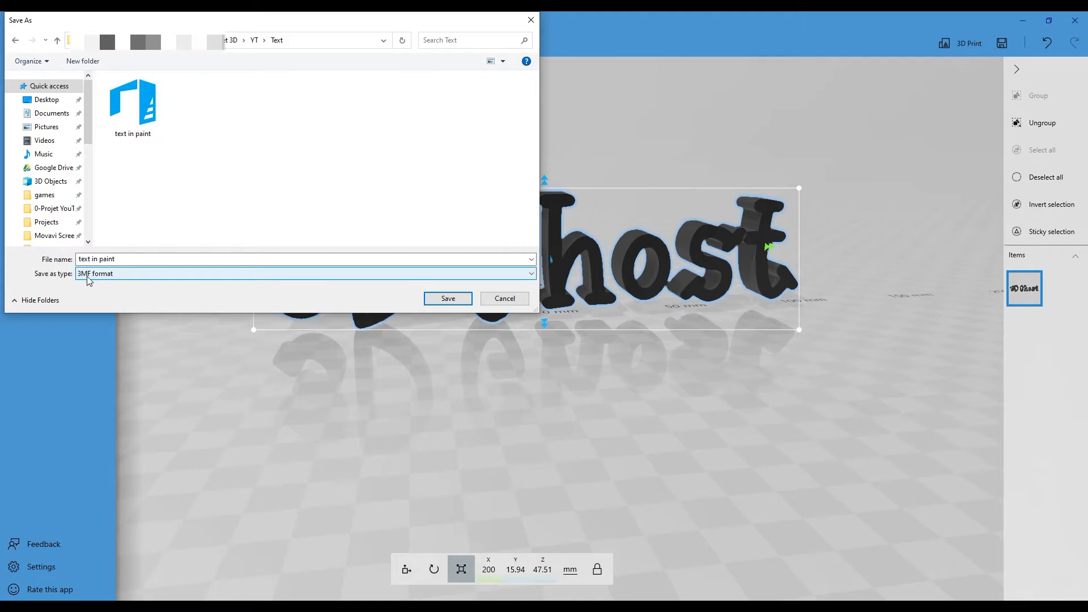
{"action": "left_click", "coordinate": [123, 259]}
{"action": "left_click", "coordinate": [123, 259]}
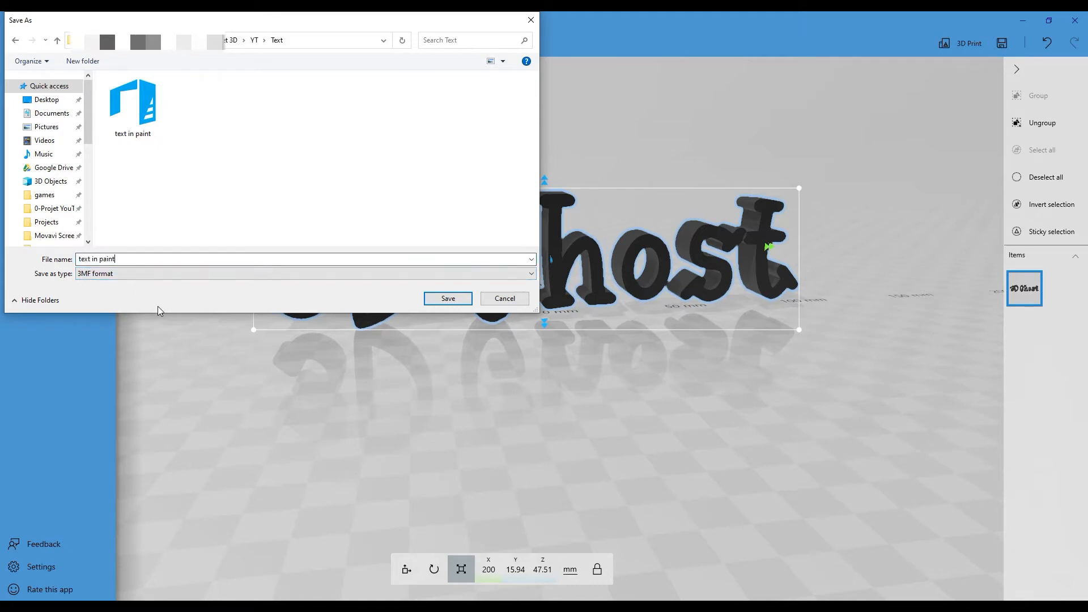
{"action": "type", "text": "and 3d builder"}
{"action": "left_click", "coordinate": [460, 300]}
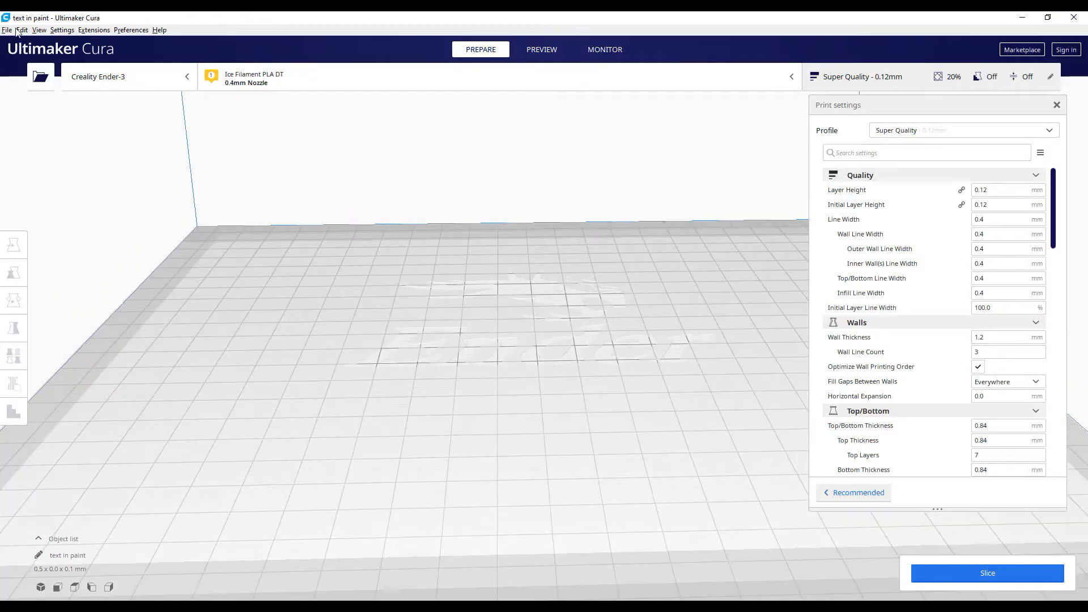
Switch to Ultimaker Cura, start a new project and load the "text in paint and 3d builder" file from the Text folder.
{"action": "left_click", "coordinate": [8, 30]}
{"action": "left_click", "coordinate": [34, 41]}
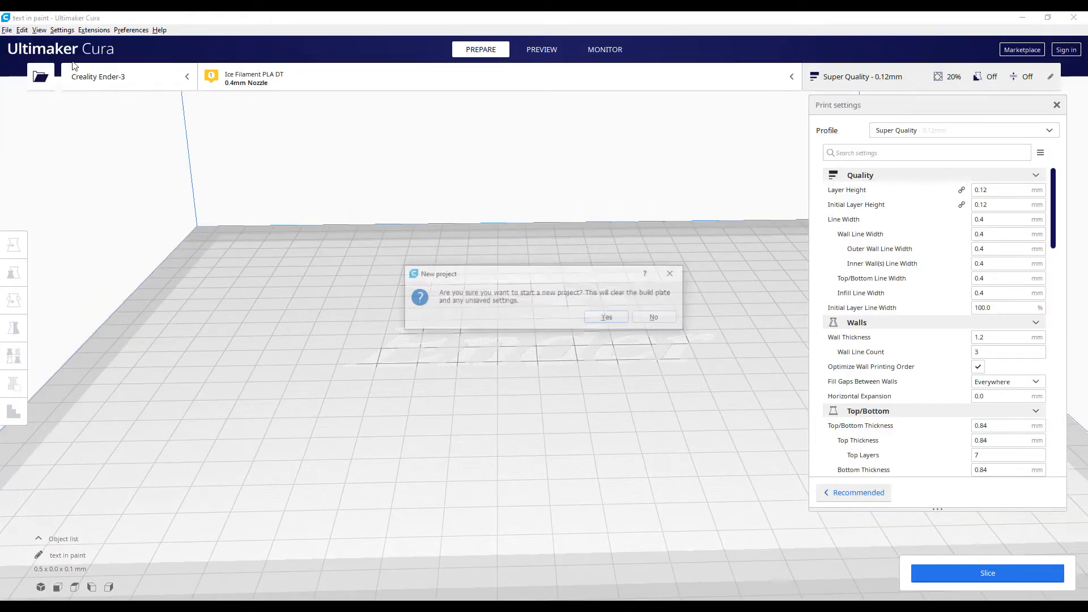
{"action": "left_click", "coordinate": [620, 318]}
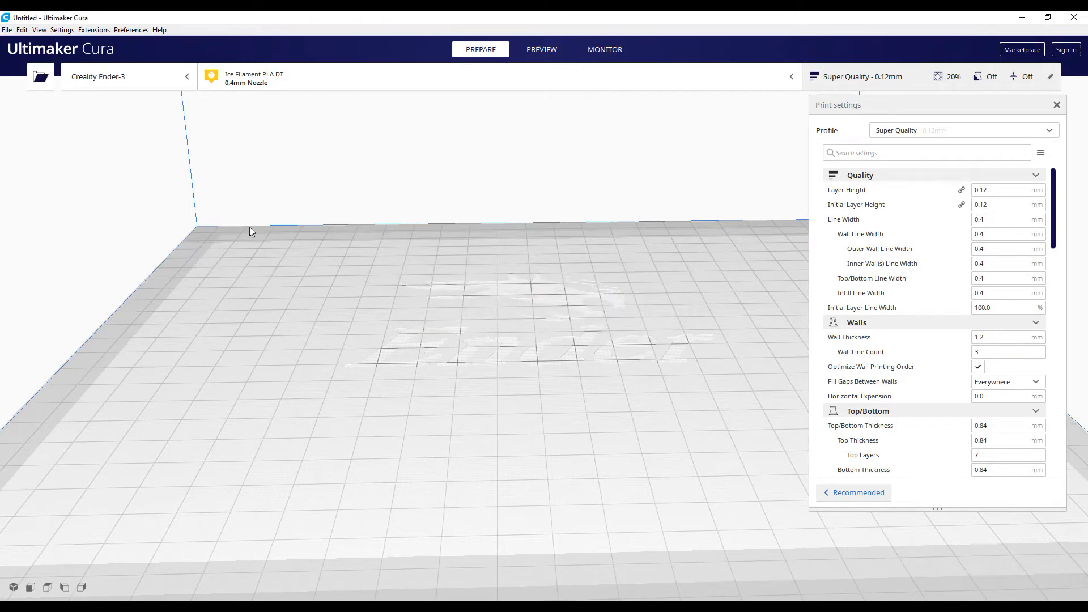
{"action": "key", "text": "alt+Tab"}
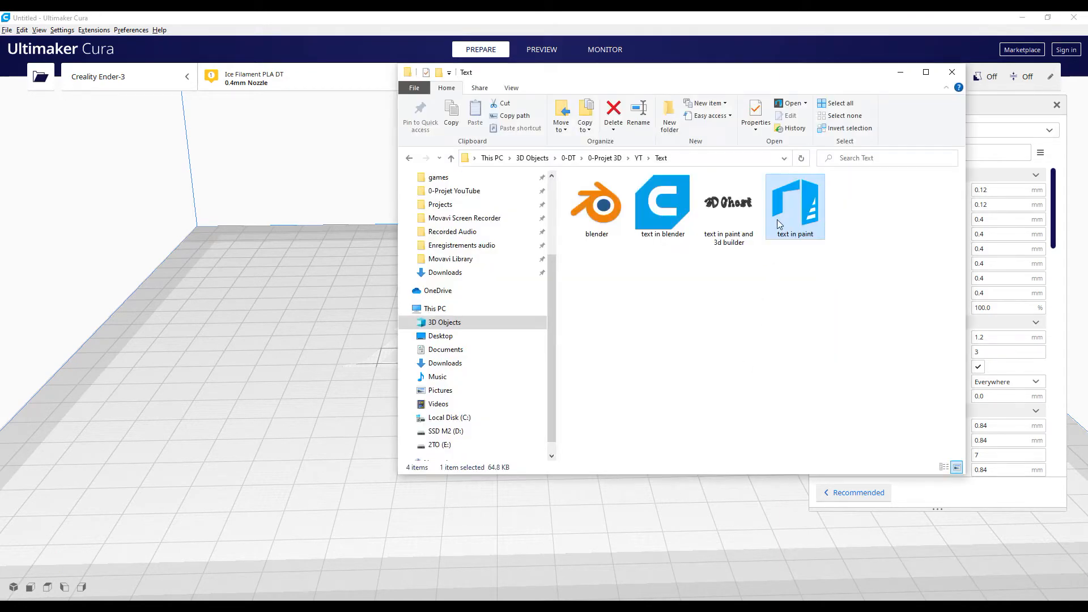
{"action": "mouse_move", "coordinate": [783, 237]}
{"action": "left_mouse_down"}
{"action": "mouse_move", "coordinate": [756, 234]}
{"action": "mouse_move", "coordinate": [376, 359]}
{"action": "mouse_move", "coordinate": [777, 299]}
{"action": "mouse_move", "coordinate": [760, 267]}
{"action": "left_mouse_up"}
{"action": "left_click", "coordinate": [724, 214]}
{"action": "left_click_drag", "start_coordinate": [724, 212], "coordinate": [329, 353]}
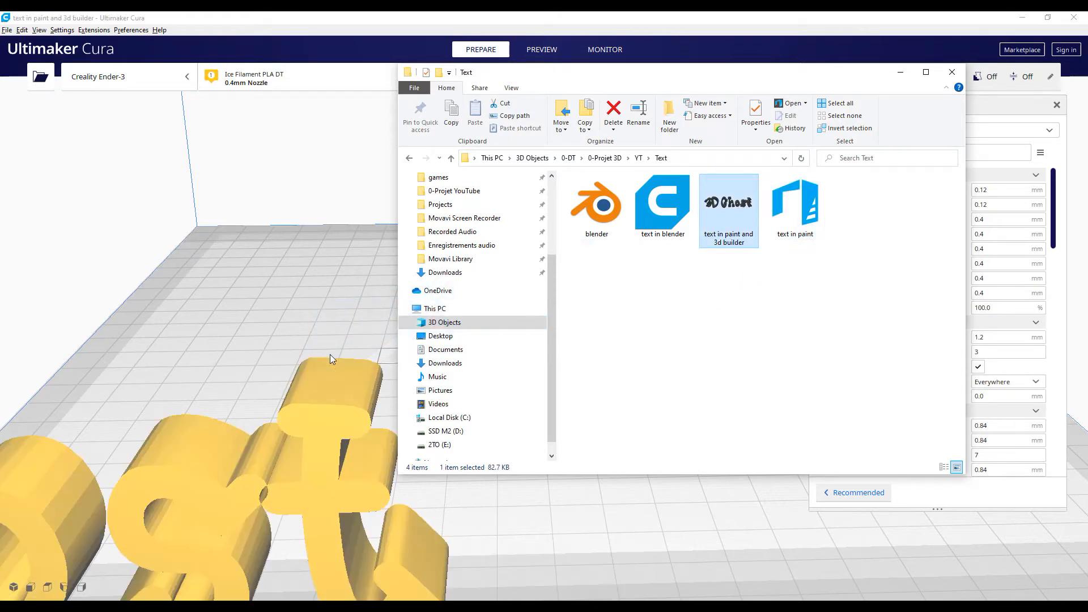
{"action": "left_click", "coordinate": [286, 314]}
{"action": "scroll", "coordinate": [558, 335], "scroll_direction": "down", "scroll_amount": 1}
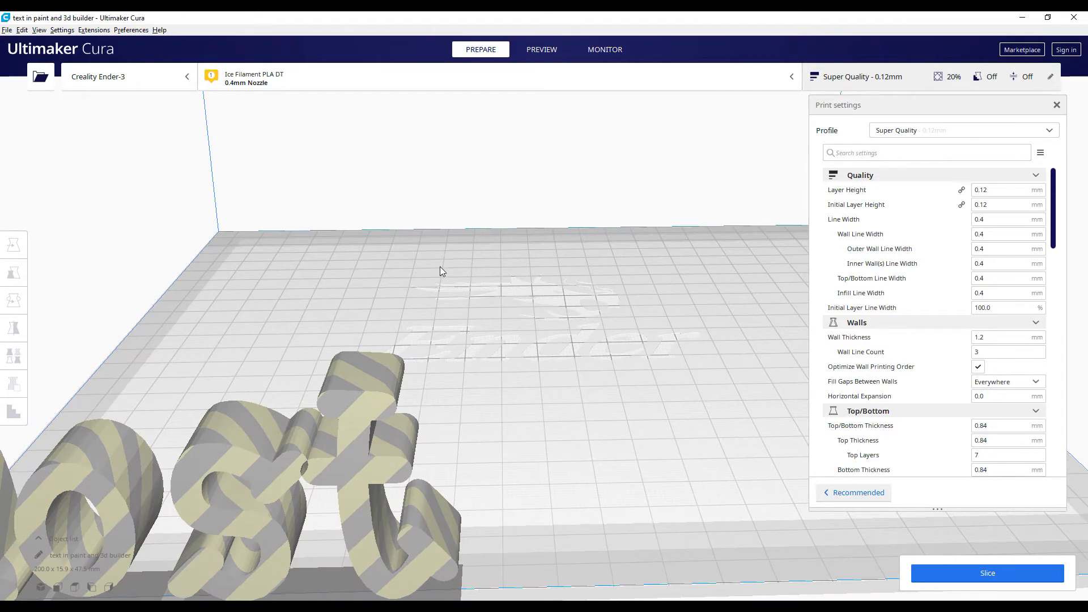
{"action": "scroll", "coordinate": [443, 262], "scroll_direction": "down", "scroll_amount": 5}
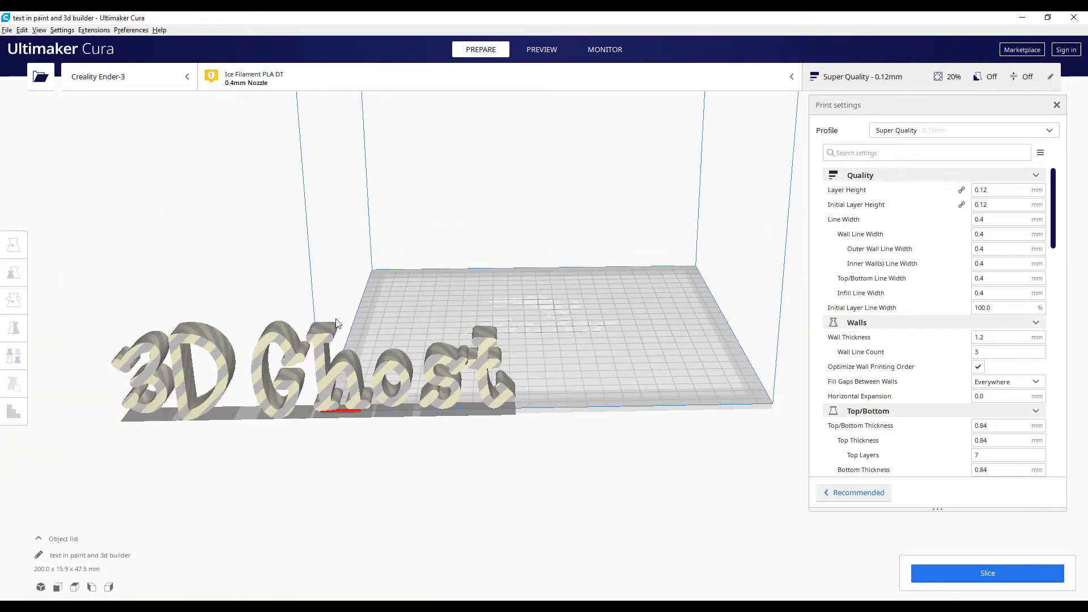
Reset all model positions to bring the "3D Ghost" text onto the build plate, and try to center the selected model.
{"action": "left_click", "coordinate": [342, 374]}
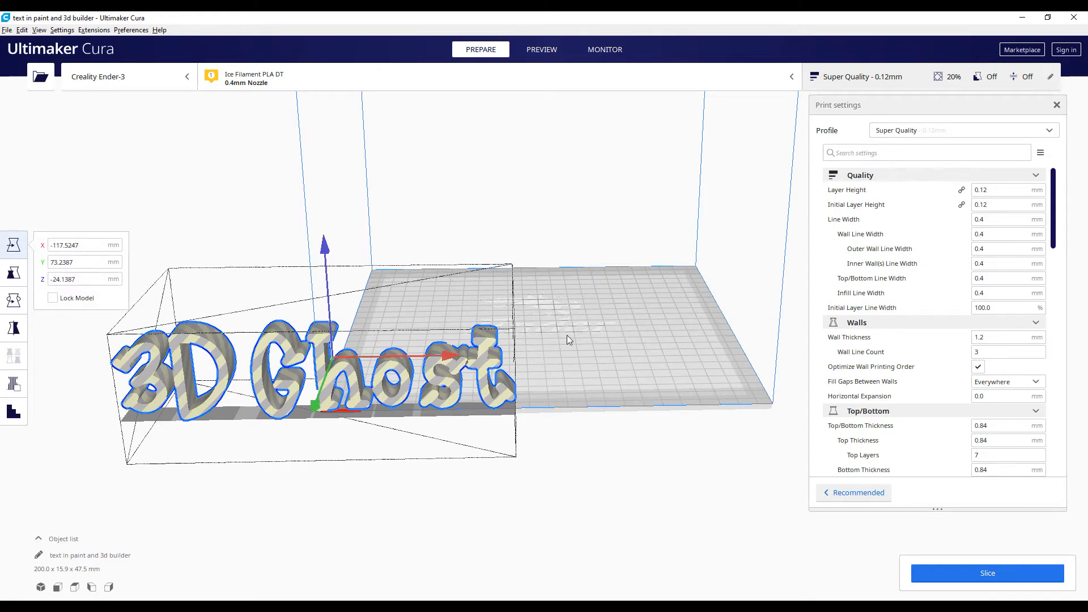
{"action": "right_click", "coordinate": [344, 366]}
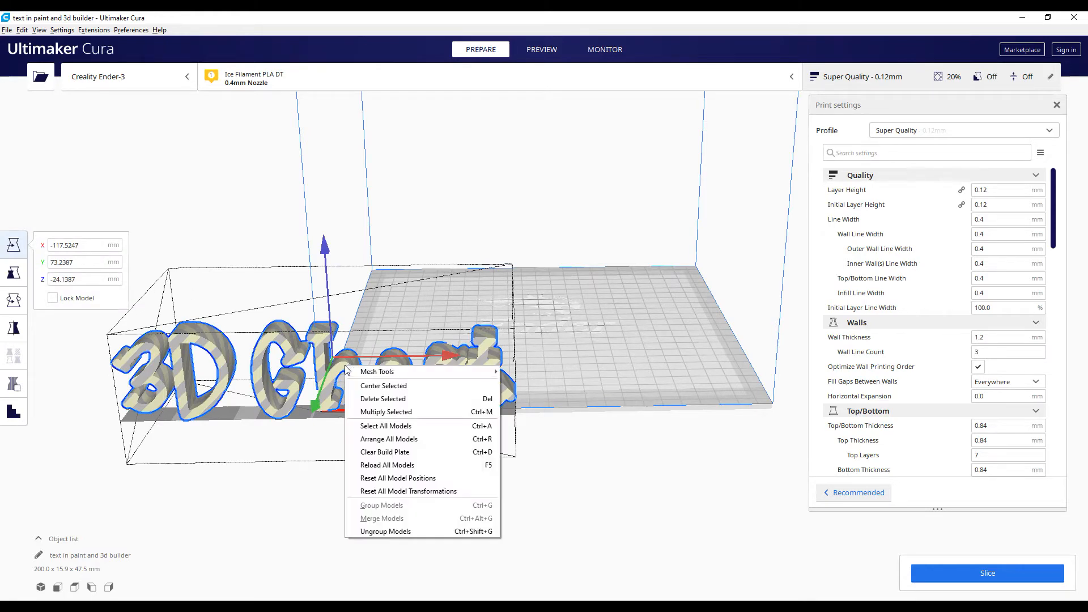
{"action": "left_click", "coordinate": [381, 479]}
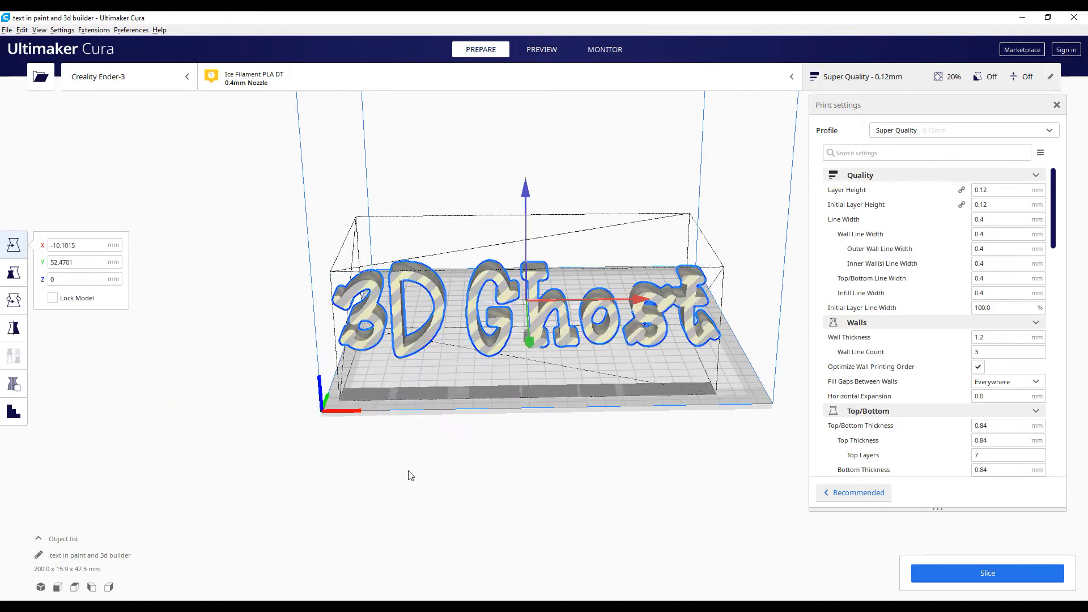
{"action": "right_click", "coordinate": [541, 328]}
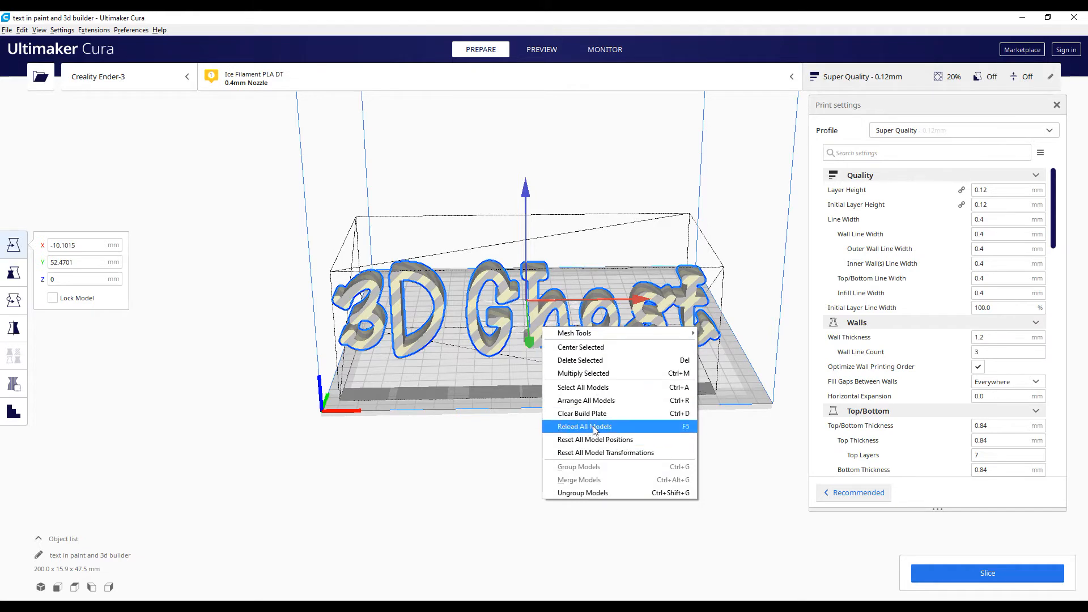
{"action": "left_click", "coordinate": [582, 350]}
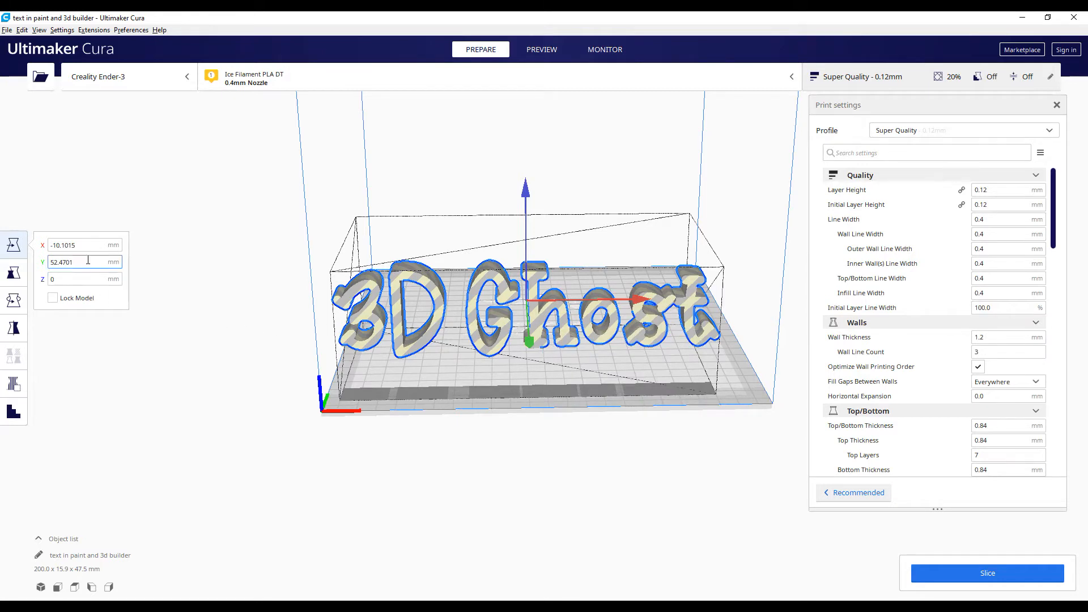
Center the upright text on the build plate, setting its Y position to 0 mm.
{"action": "left_click_drag", "start_coordinate": [59, 261], "coordinate": [2, 262]}
{"action": "type", "text": "0"}
{"action": "key", "text": "Return"}
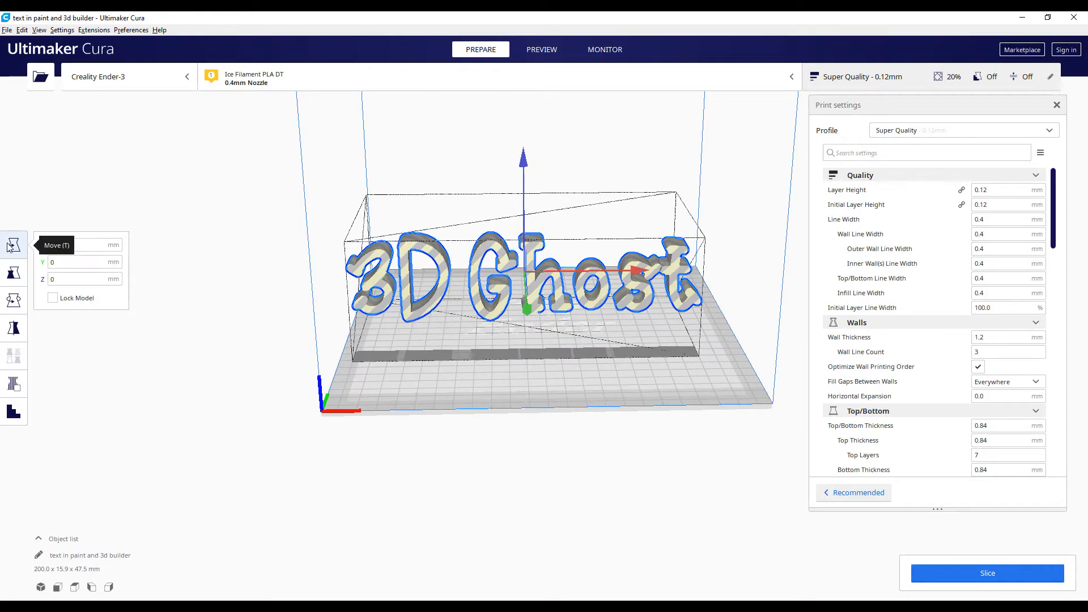
{"action": "left_click", "coordinate": [473, 350]}
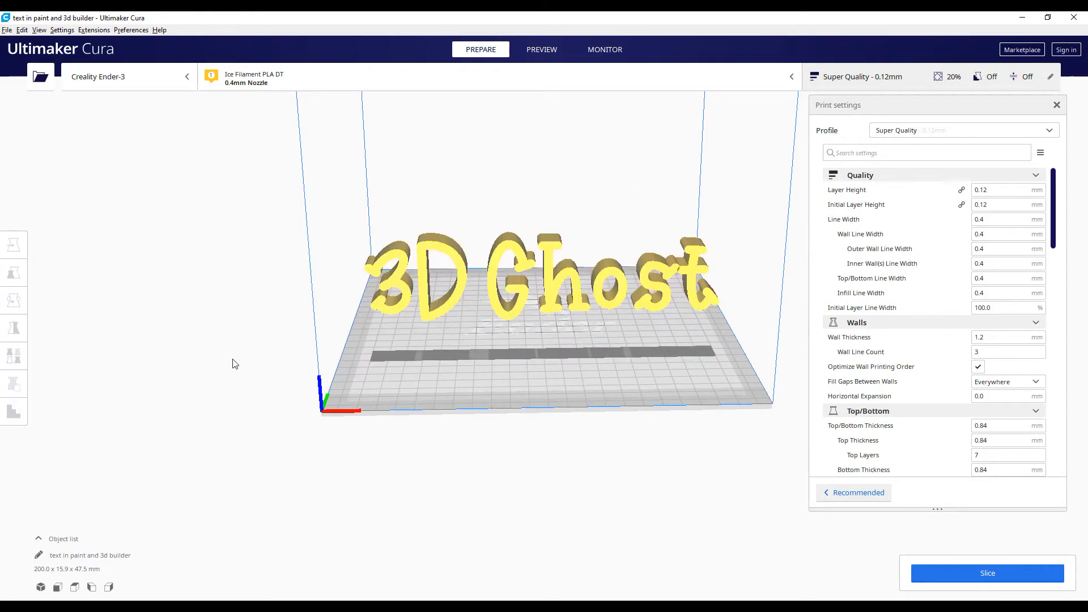
{"action": "middle_click_drag", "start_coordinate": [334, 315], "coordinate": [312, 320]}
{"action": "right_click_drag", "start_coordinate": [255, 335], "coordinate": [549, 508]}
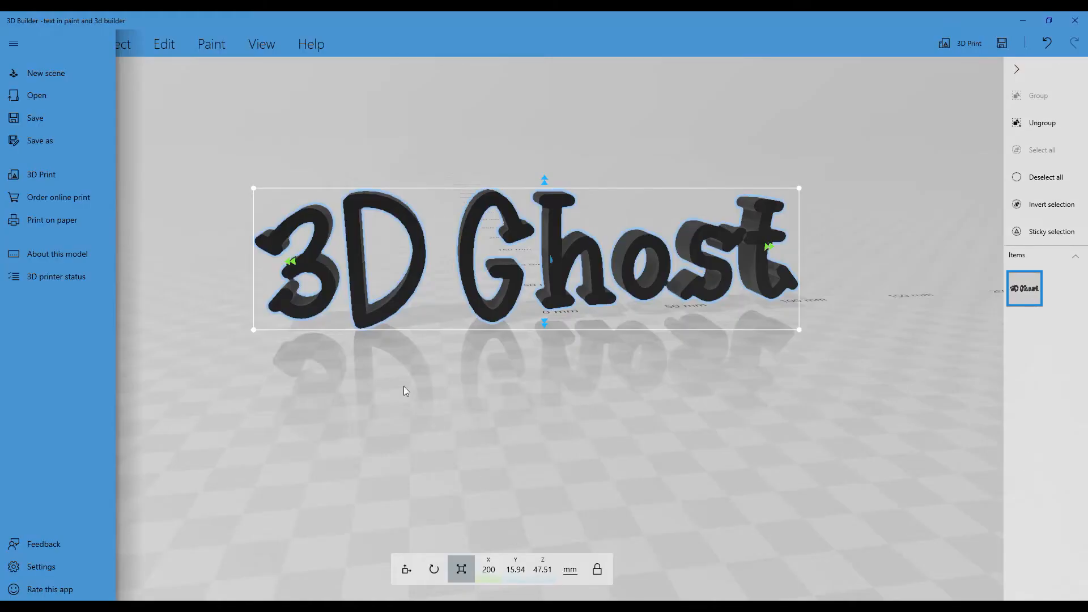
Switch to 3D Builder and rotate the "3D Ghost" text to a roll of -90 degrees so it lies flat.
{"action": "left_click", "coordinate": [555, 444]}
{"action": "right_click_drag", "start_coordinate": [558, 441], "coordinate": [636, 524]}
{"action": "right_click_drag", "start_coordinate": [565, 397], "coordinate": [433, 364]}
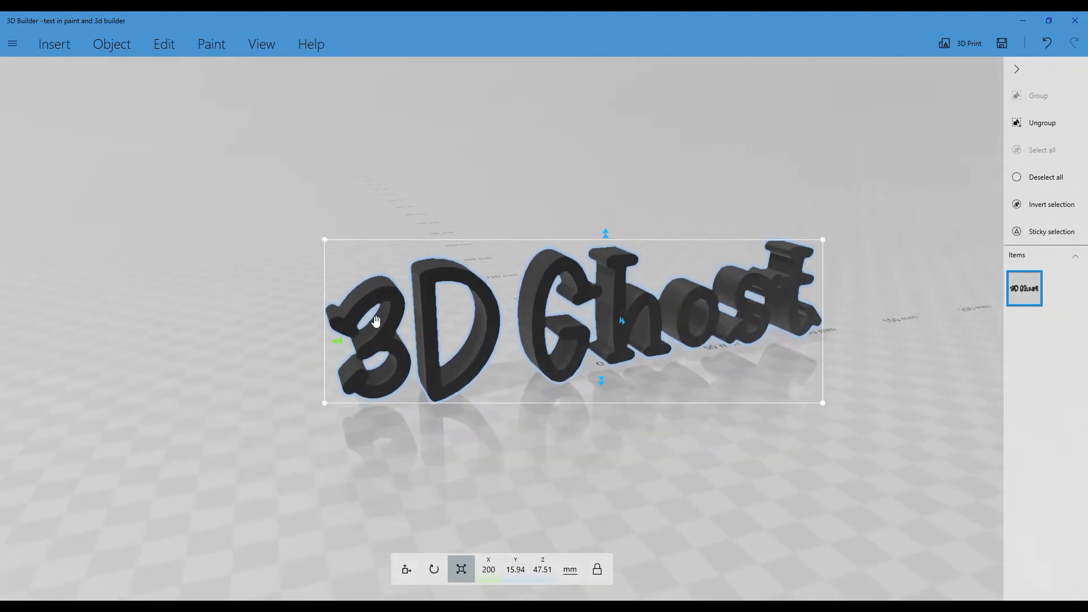
{"action": "left_click", "coordinate": [434, 569]}
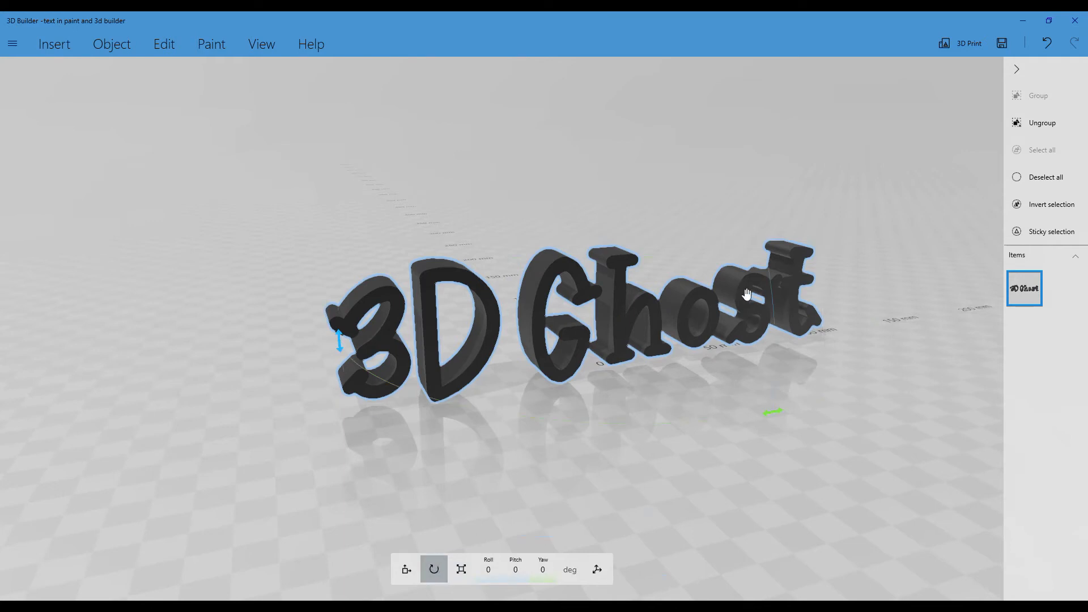
{"action": "scroll", "coordinate": [478, 379], "scroll_direction": "down", "scroll_amount": 5}
{"action": "left_click_drag", "start_coordinate": [574, 174], "coordinate": [491, 223]}
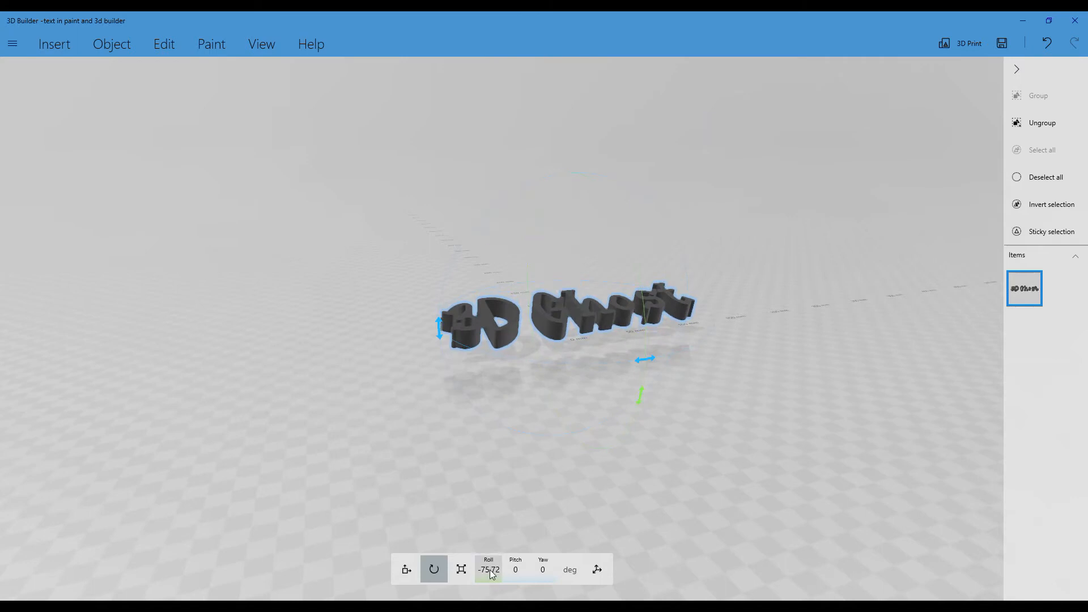
{"action": "left_click", "coordinate": [488, 569]}
{"action": "type", "text": "-90"}
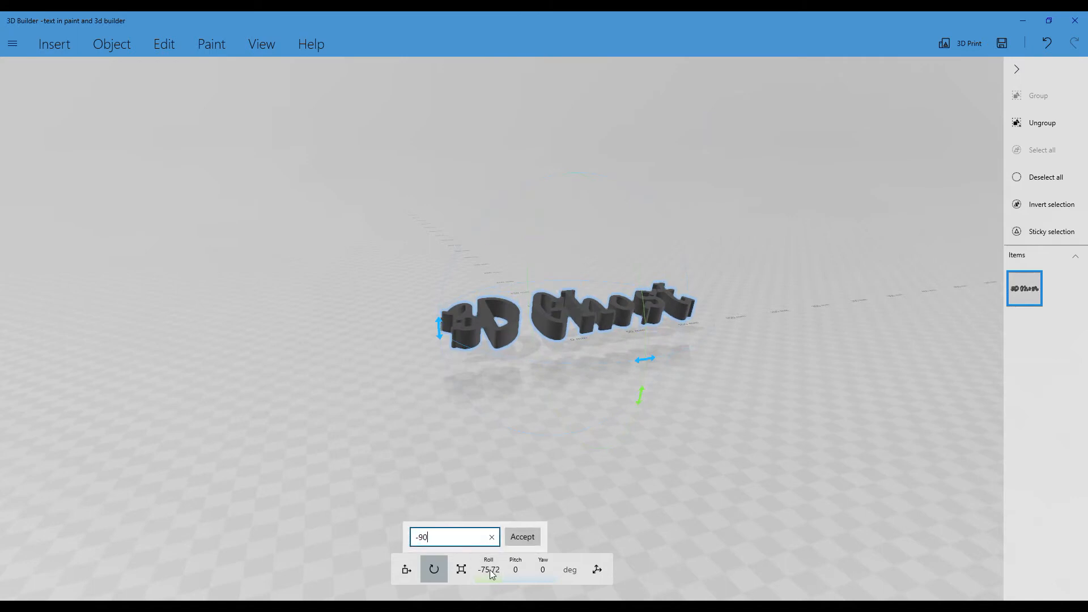
{"action": "key", "text": "Return"}
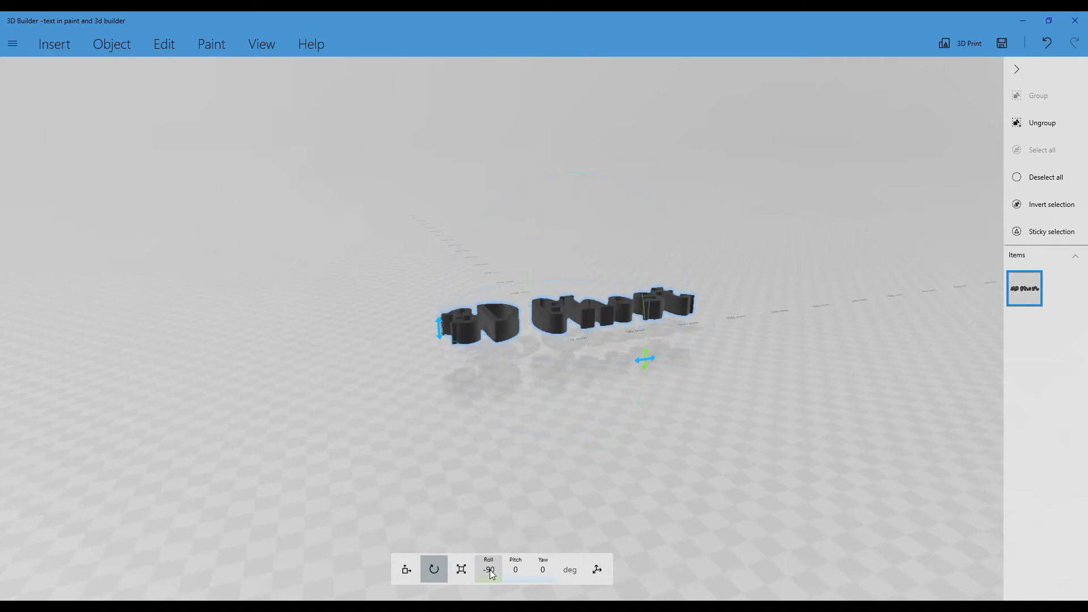
Settle the rotated "3D Ghost" text onto the ground surface with the Settle operation.
{"action": "left_click", "coordinate": [110, 51]}
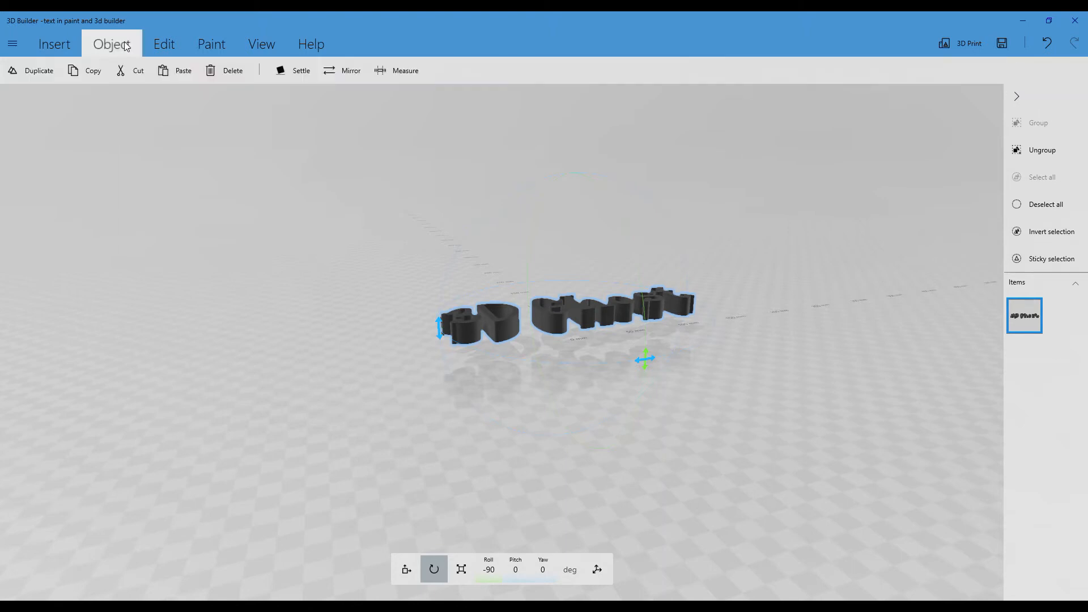
{"action": "left_click", "coordinate": [290, 76]}
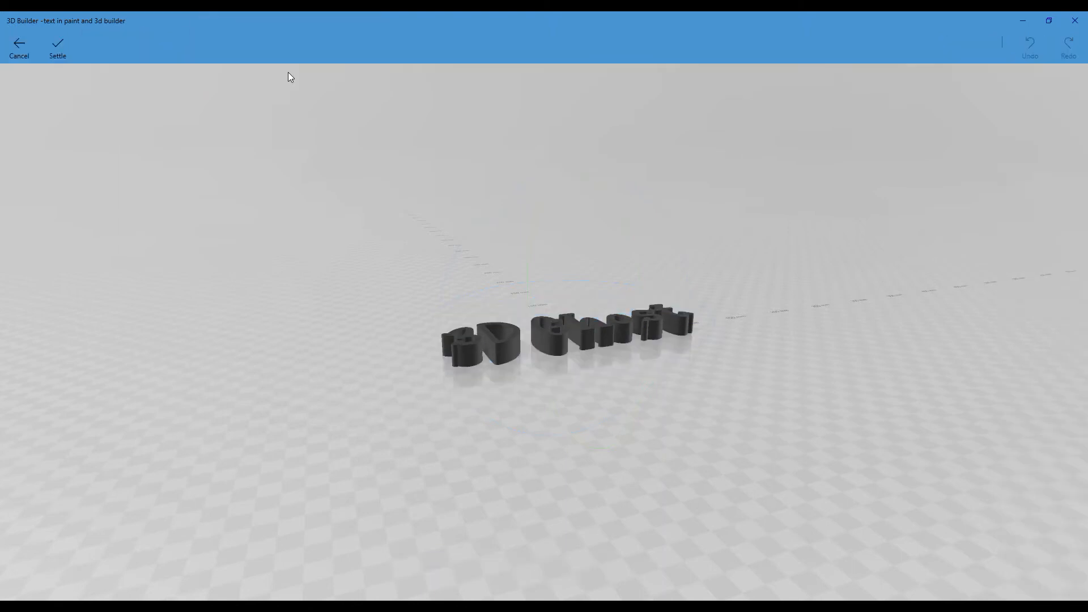
{"action": "left_click", "coordinate": [59, 50]}
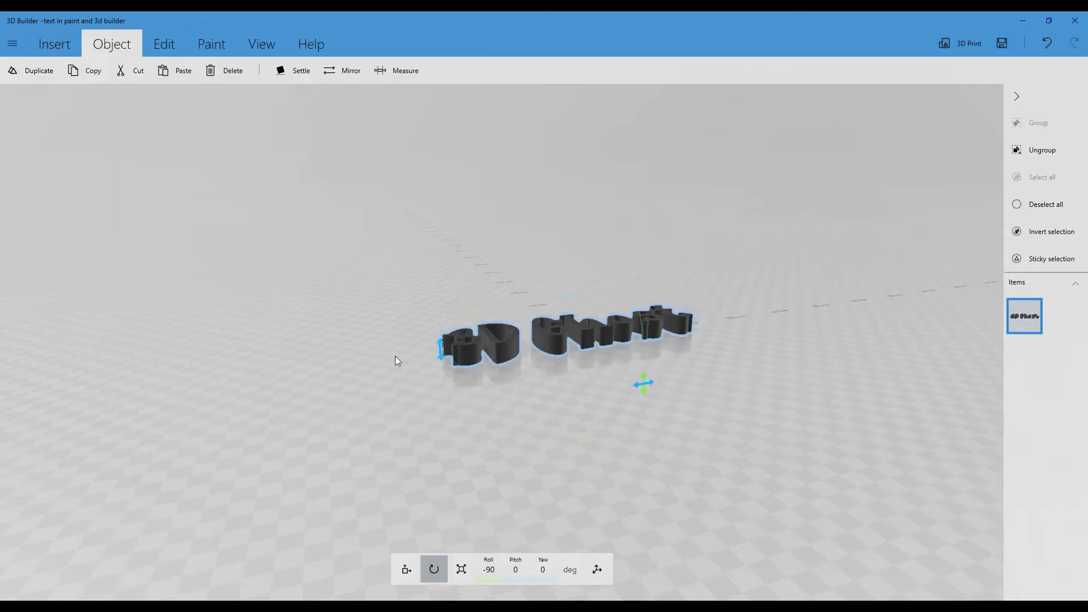
Save the flat-lying model over the existing "text in paint and 3d builder" 3MF file in the Text folder.
{"action": "left_click", "coordinate": [13, 43]}
{"action": "left_click", "coordinate": [35, 140]}
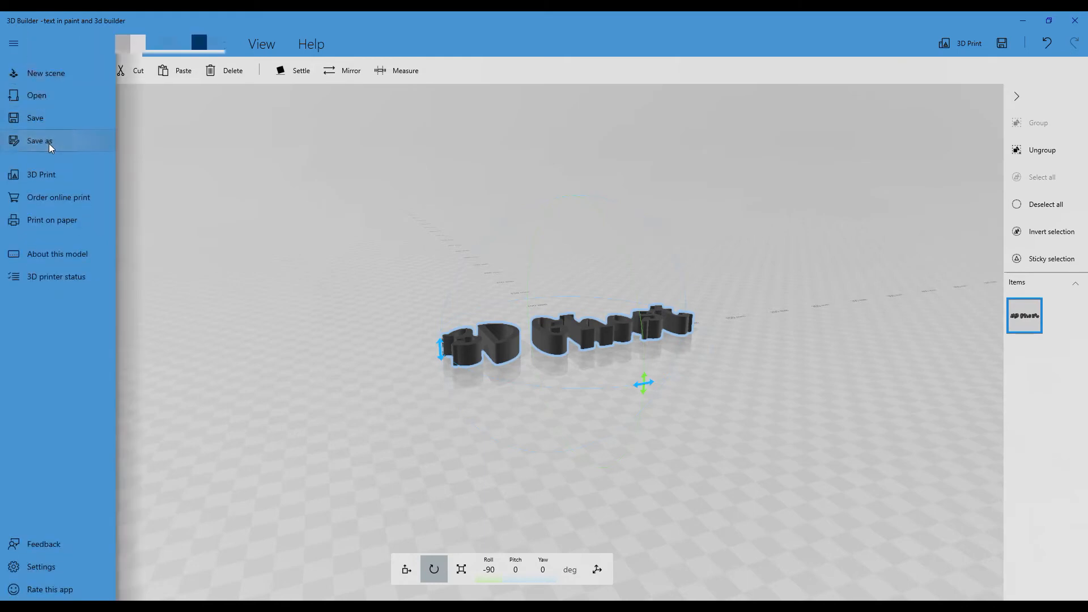
{"action": "left_click", "coordinate": [447, 298]}
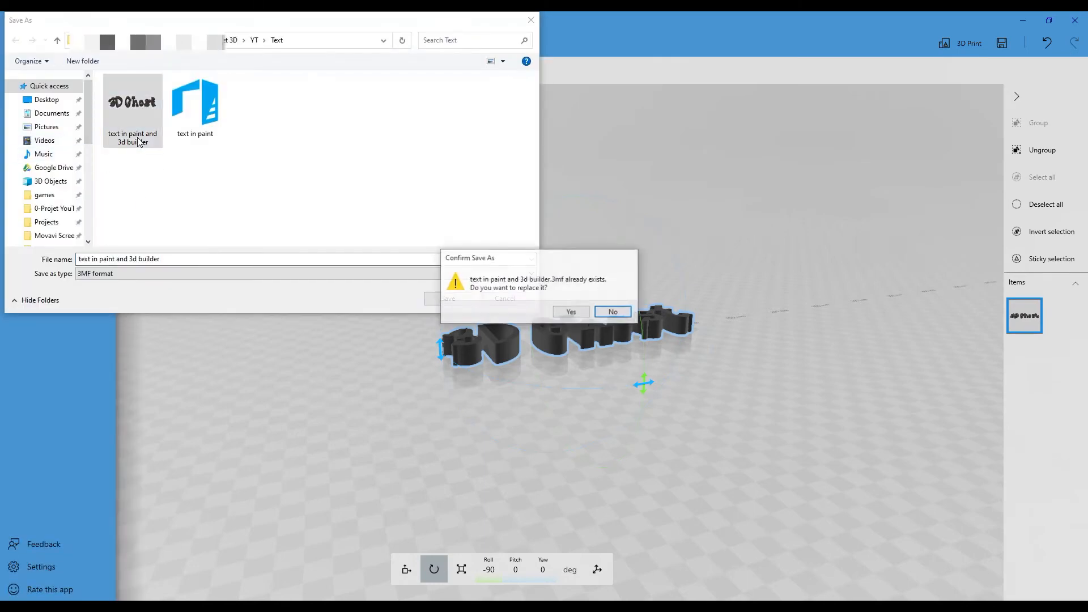
{"action": "left_click", "coordinate": [567, 311]}
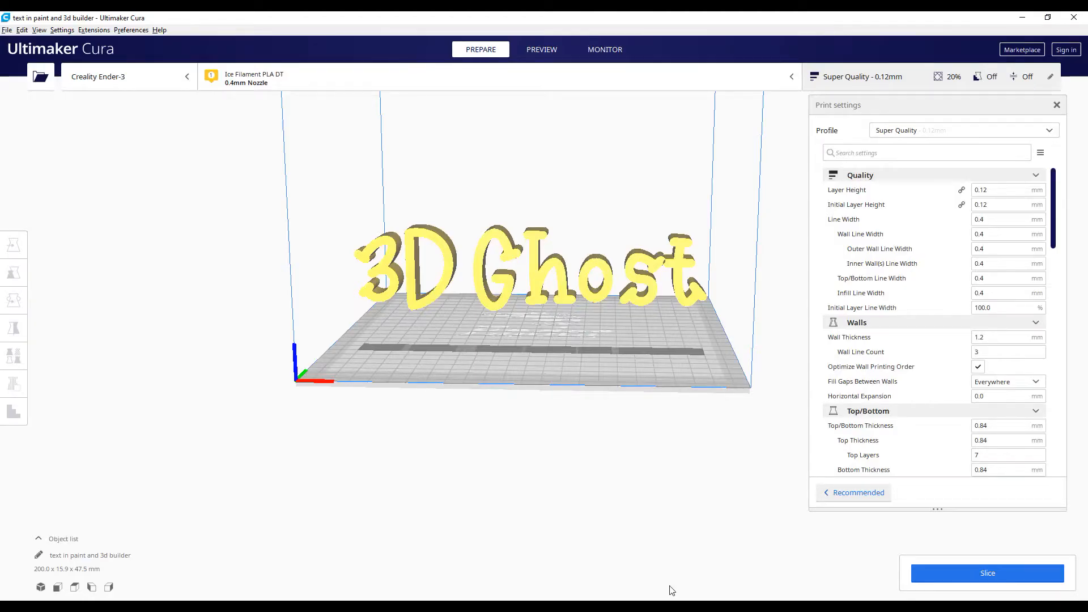
Switch to Ultimaker Cura, start a new project and load the updated "text in paint and 3d builder" file.
{"action": "left_click", "coordinate": [7, 30]}
{"action": "left_click", "coordinate": [12, 42]}
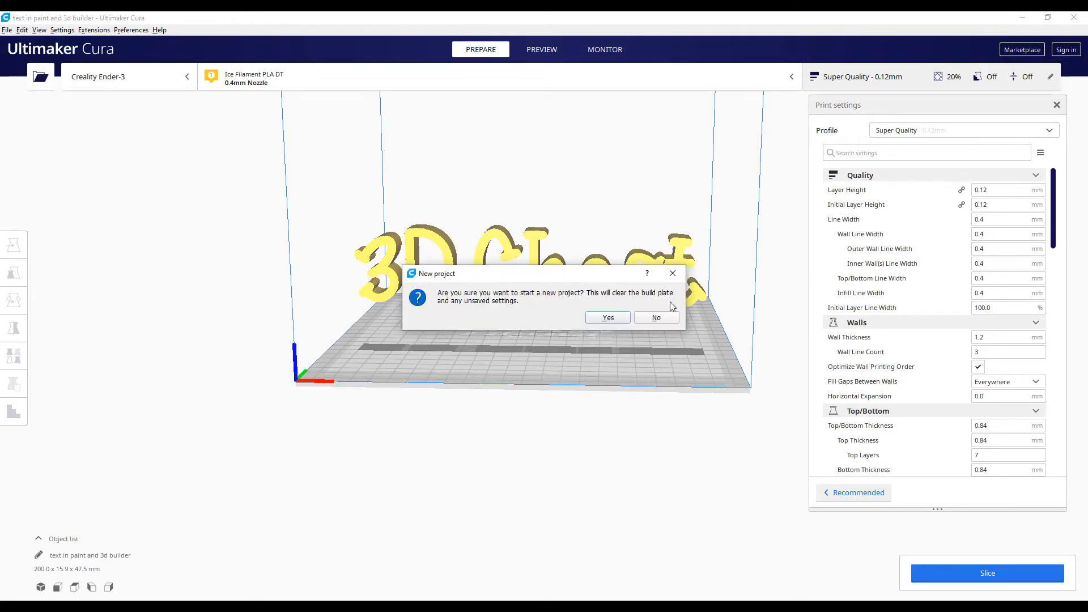
{"action": "left_click", "coordinate": [605, 317]}
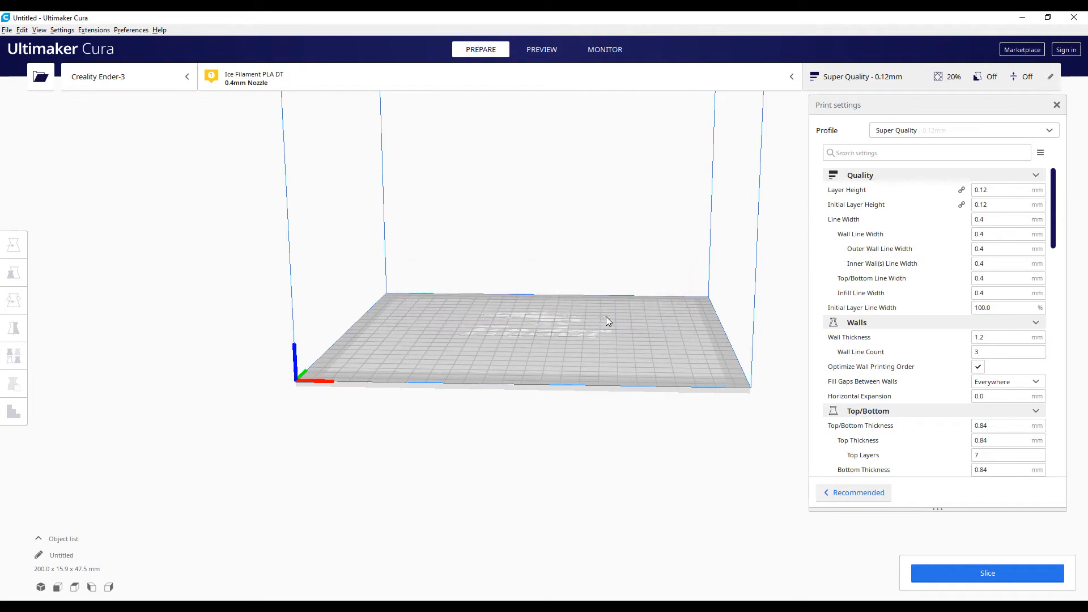
{"action": "left_click", "coordinate": [785, 606]}
{"action": "mouse_move", "coordinate": [713, 208]}
{"action": "left_mouse_down"}
{"action": "mouse_move", "coordinate": [476, 321]}
{"action": "mouse_move", "coordinate": [376, 332]}
{"action": "left_mouse_up"}
{"action": "left_click", "coordinate": [328, 428]}
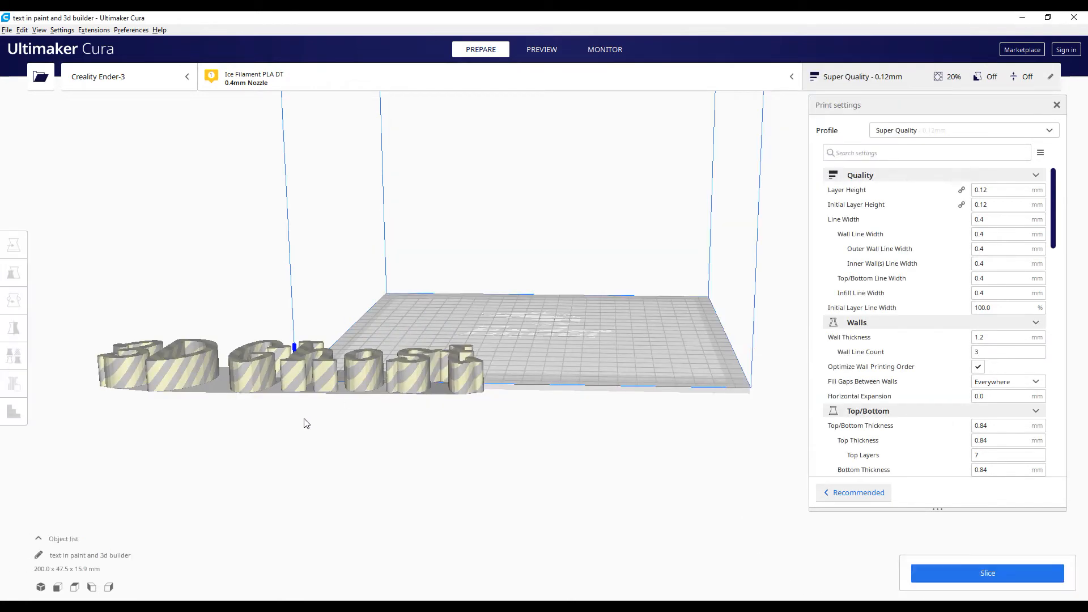
Select the flat "3D Ghost" text and set its X and Y positions to 0 mm.
{"action": "left_click", "coordinate": [270, 365]}
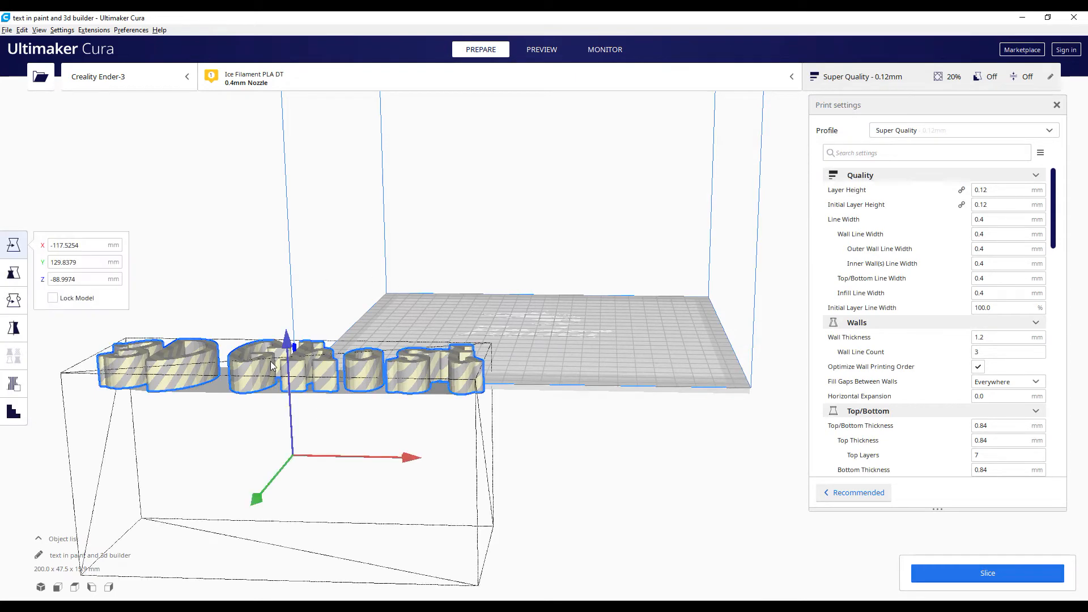
{"action": "left_click", "coordinate": [20, 245]}
{"action": "type", "text": "0"}
{"action": "key", "text": "Tab"}
{"action": "type", "text": "0"}
{"action": "key", "text": "Return"}
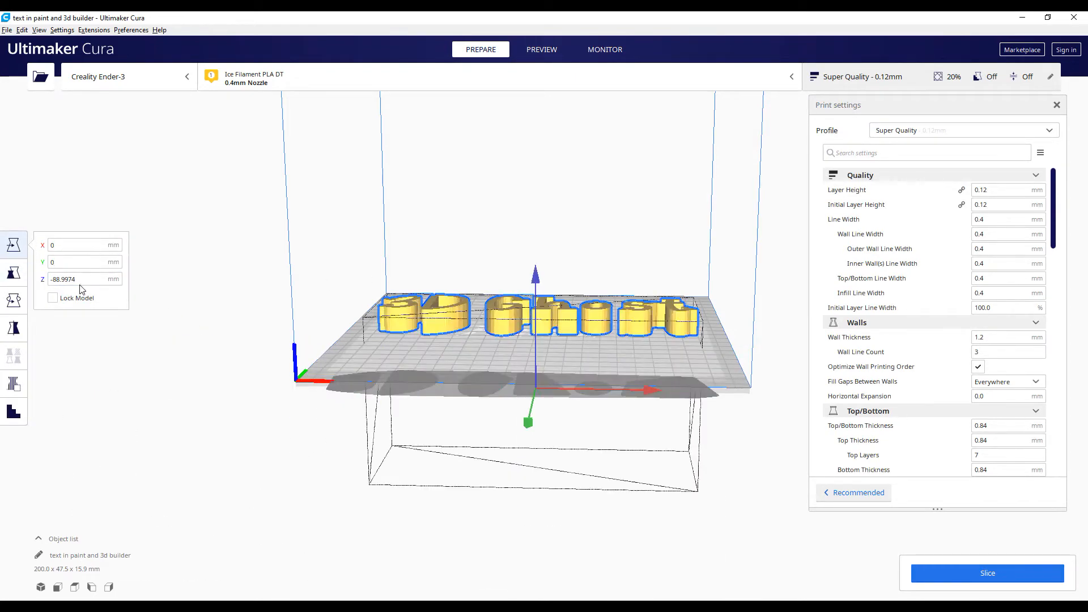
Set the text's Z position to 0 mm and reset all model positions on the build plate.
{"action": "left_click", "coordinate": [80, 280]}
{"action": "type", "text": "0"}
{"action": "key", "text": "Return"}
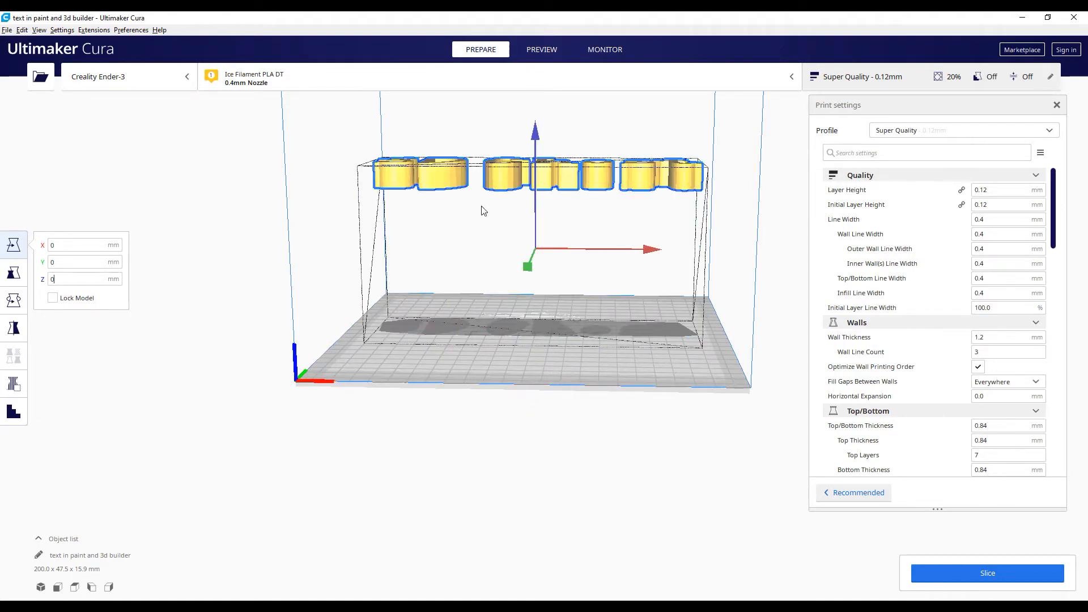
{"action": "right_click", "coordinate": [499, 180]}
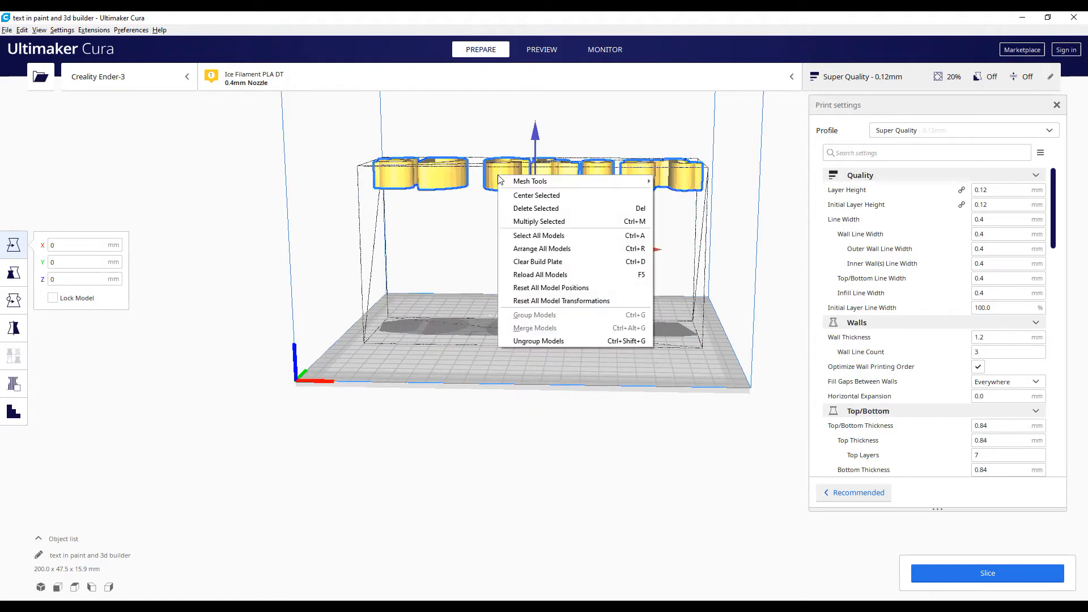
{"action": "left_click", "coordinate": [545, 287]}
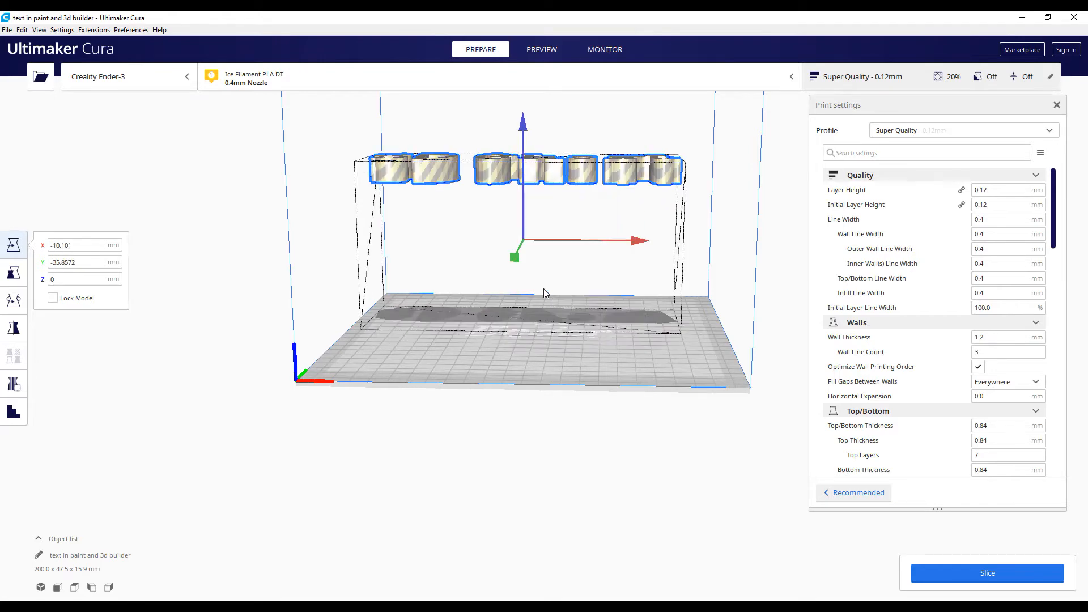
{"action": "right_click_drag", "start_coordinate": [417, 242], "coordinate": [467, 281]}
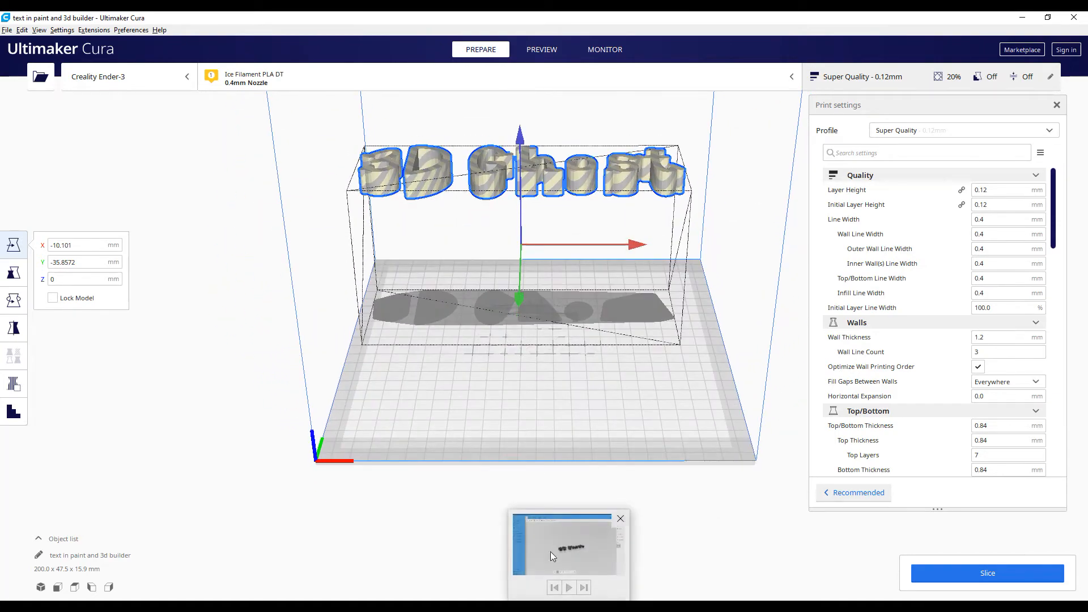
Switch to 3D Builder and save the flat model as "text in paint and 3d builder" in STL format in the Text folder.
{"action": "left_click", "coordinate": [657, 605]}
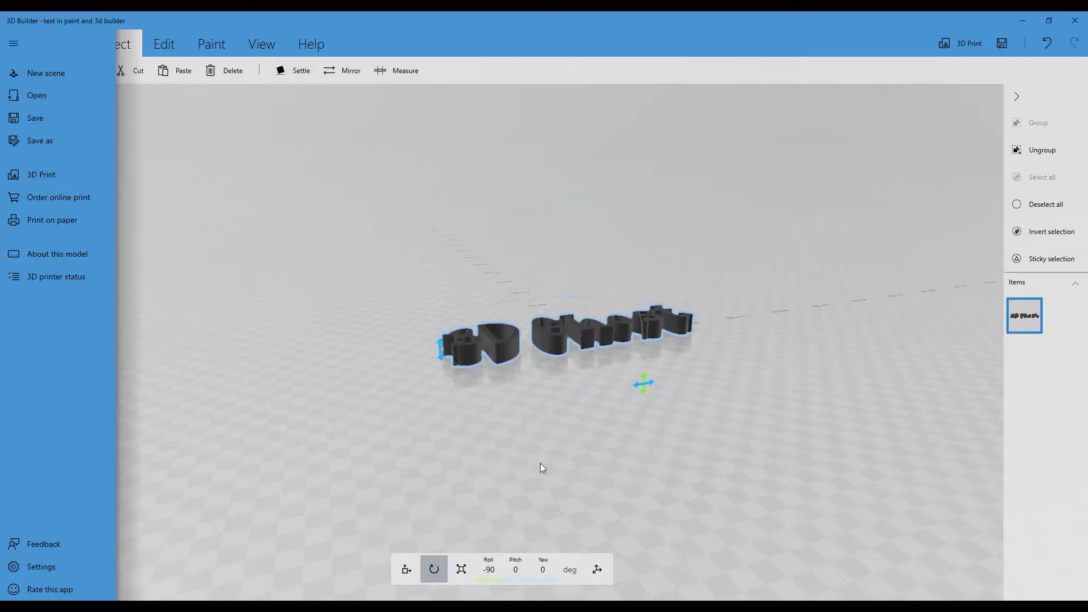
{"action": "left_click", "coordinate": [40, 139]}
{"action": "left_click", "coordinate": [116, 276]}
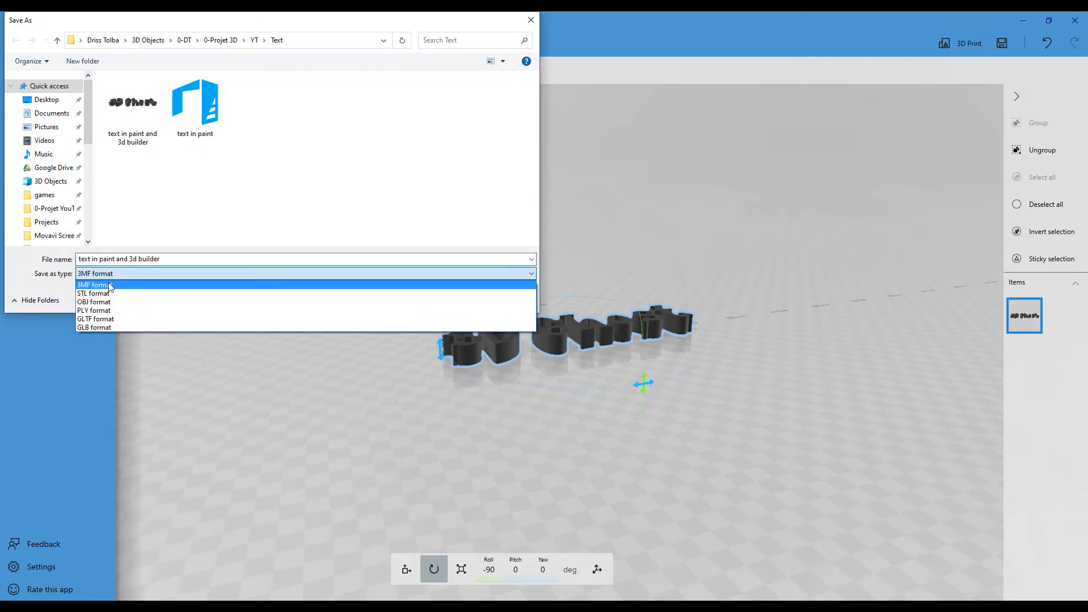
{"action": "left_click", "coordinate": [98, 292]}
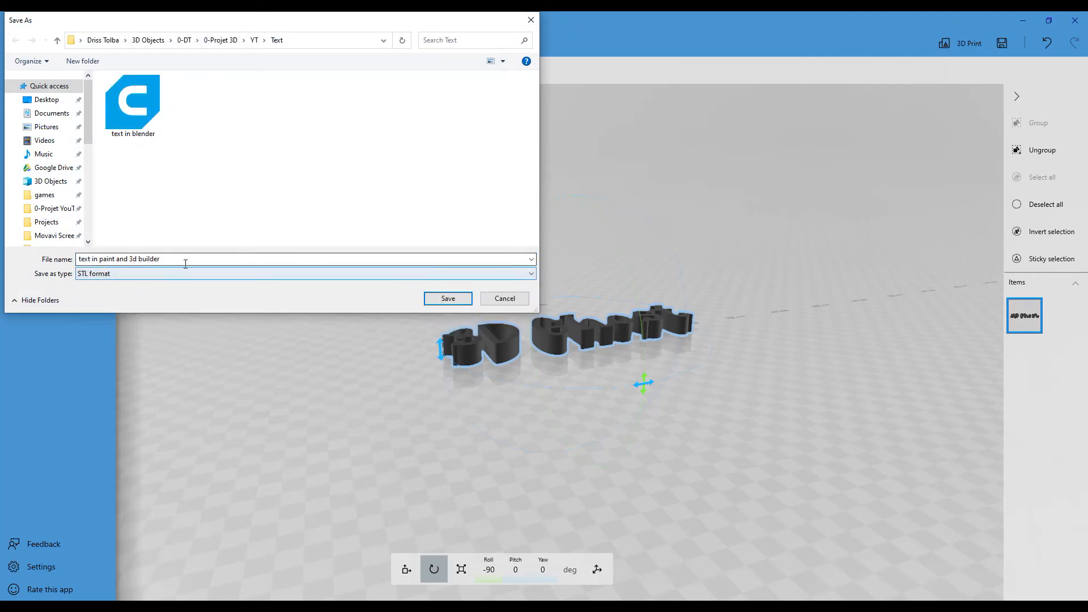
{"action": "left_click", "coordinate": [446, 301]}
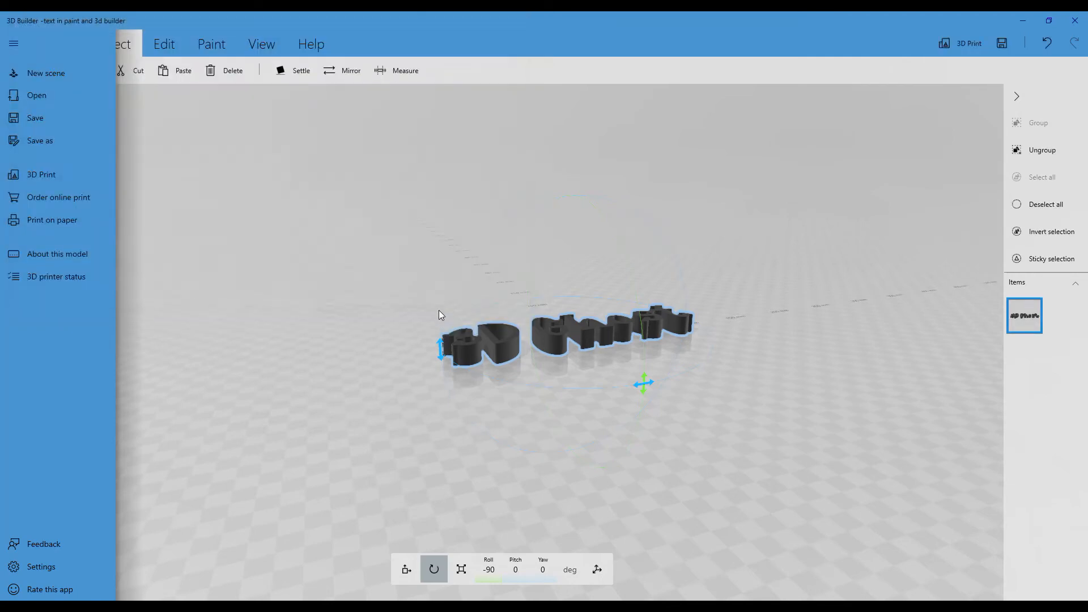
Switch back to Ultimaker Cura and start a new project, clearing the build plate.
{"action": "mouse_move", "coordinate": [684, 605]}
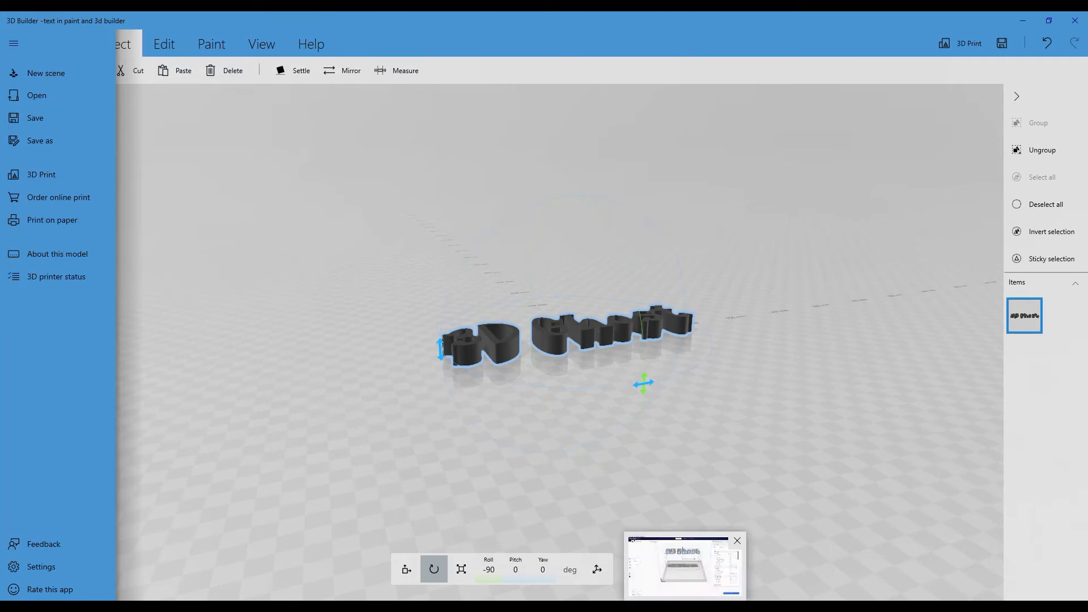
{"action": "left_click", "coordinate": [685, 564]}
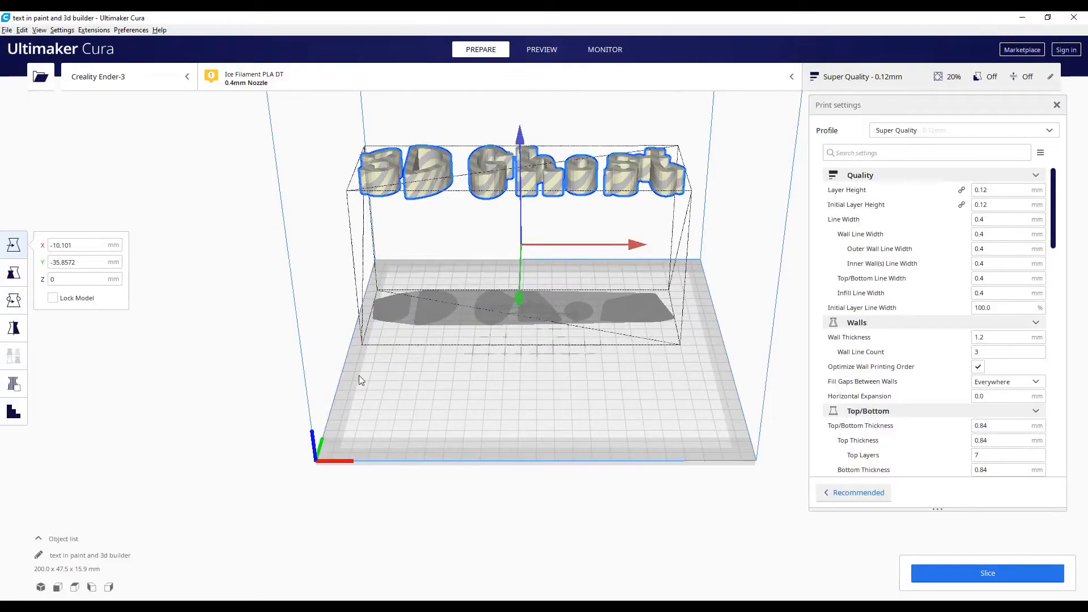
{"action": "left_click", "coordinate": [7, 30]}
{"action": "left_click", "coordinate": [23, 41]}
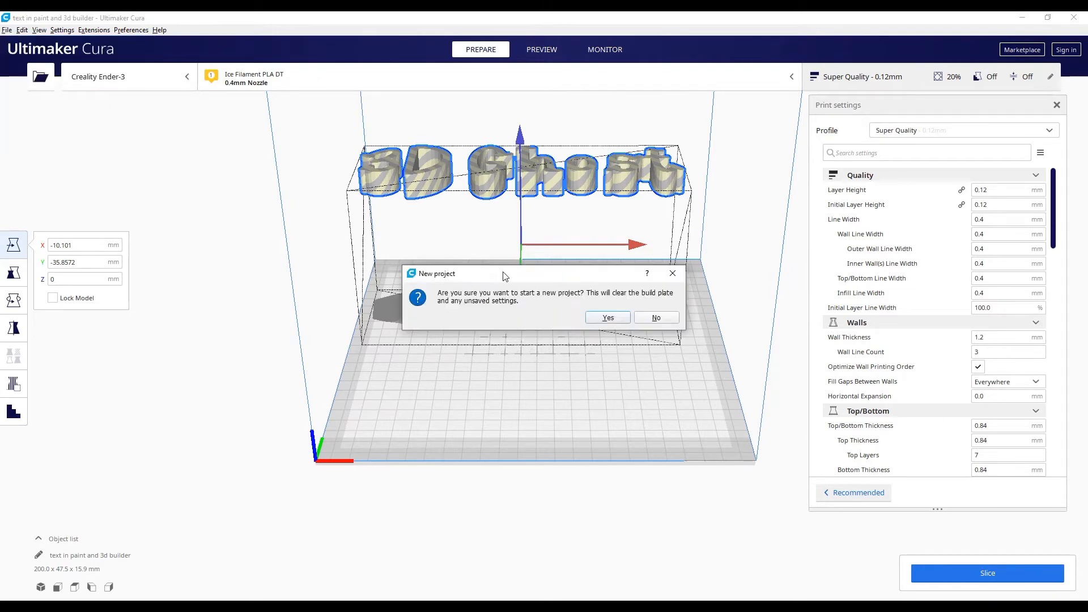
{"action": "left_click", "coordinate": [607, 318]}
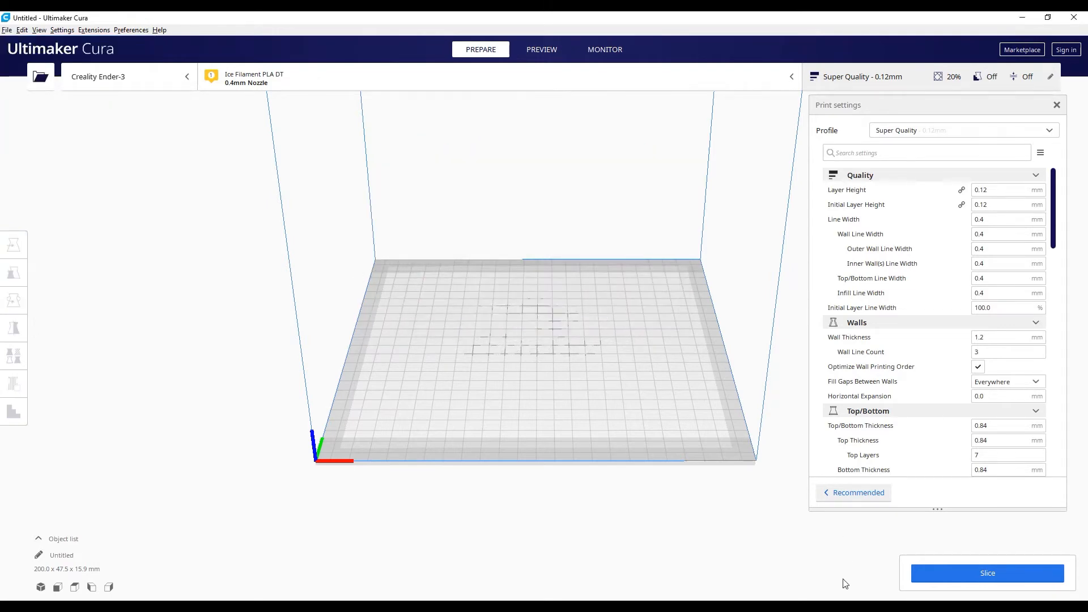
Load the STL version of "text in paint and 3d builder" from the Text folder, select it and inspect it on the build plate.
{"action": "key", "text": "alt+Tab"}
{"action": "left_click_drag", "start_coordinate": [784, 220], "coordinate": [767, 236]}
{"action": "left_click_drag", "start_coordinate": [395, 354], "coordinate": [372, 324]}
{"action": "left_click", "coordinate": [278, 327]}
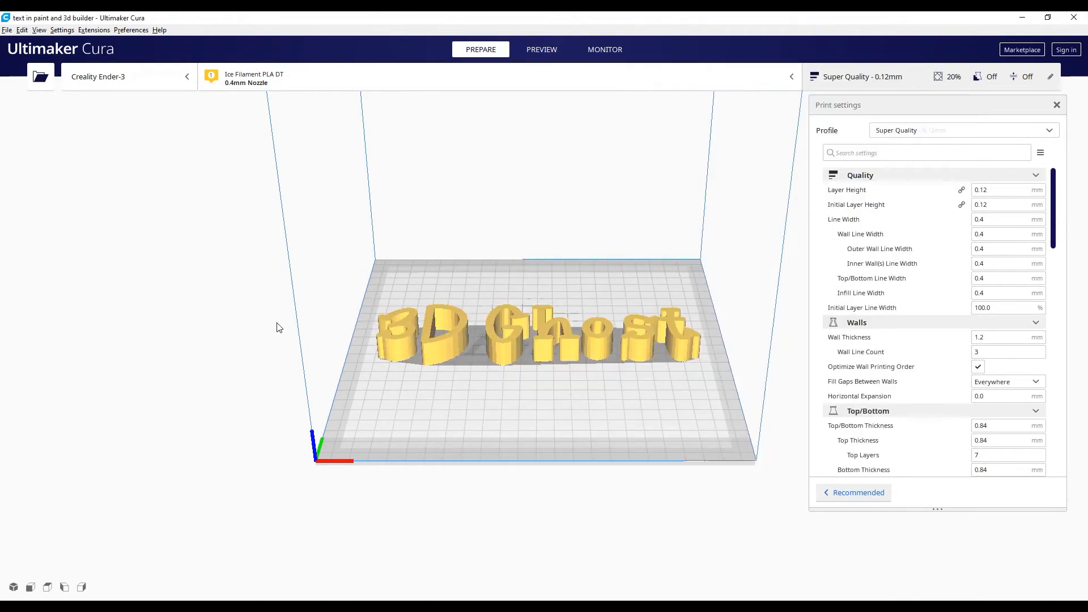
{"action": "left_click", "coordinate": [573, 351]}
{"action": "mouse_move", "coordinate": [456, 400]}
{"action": "right_mouse_down"}
{"action": "mouse_move", "coordinate": [466, 477]}
{"action": "mouse_move", "coordinate": [475, 283]}
{"action": "mouse_move", "coordinate": [483, 399]}
{"action": "mouse_move", "coordinate": [461, 471]}
{"action": "mouse_move", "coordinate": [470, 410]}
{"action": "right_mouse_up"}
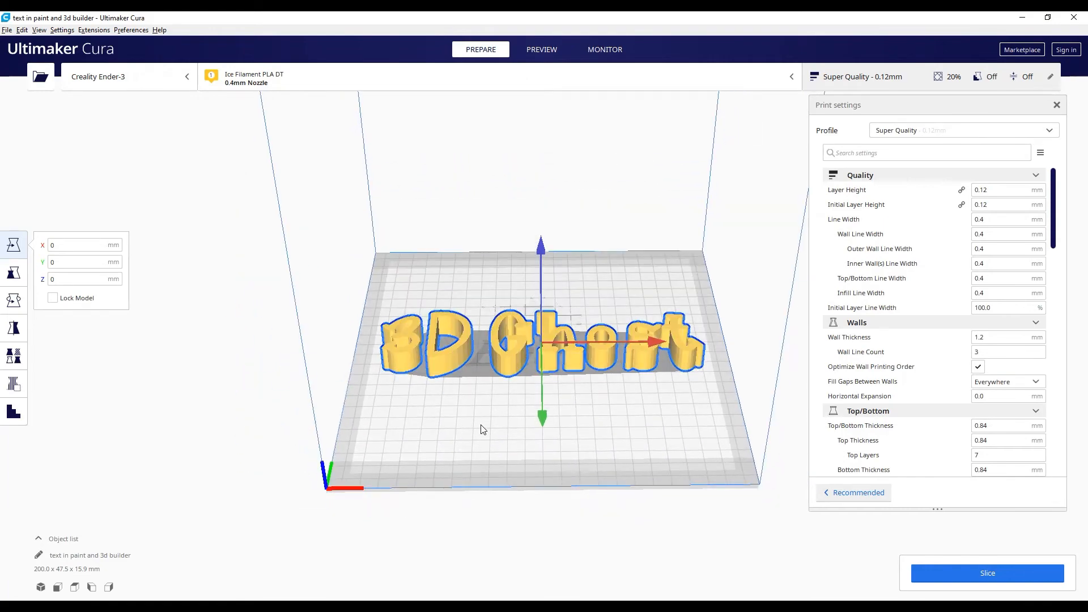
{"action": "scroll", "coordinate": [493, 422], "scroll_direction": "up", "scroll_amount": 3}
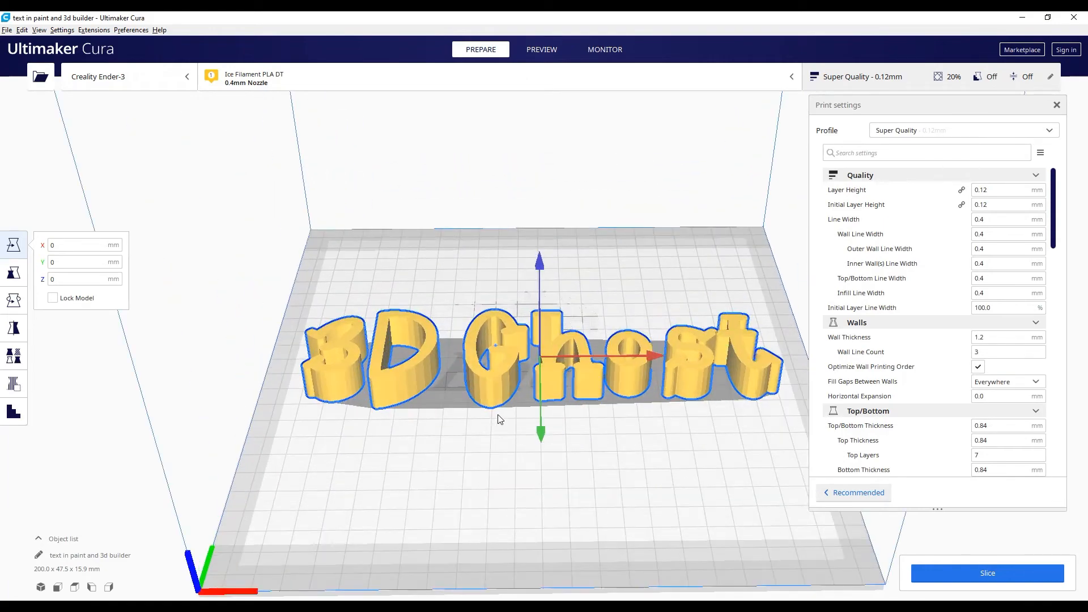
{"action": "scroll", "coordinate": [498, 419], "scroll_direction": "down", "scroll_amount": 3}
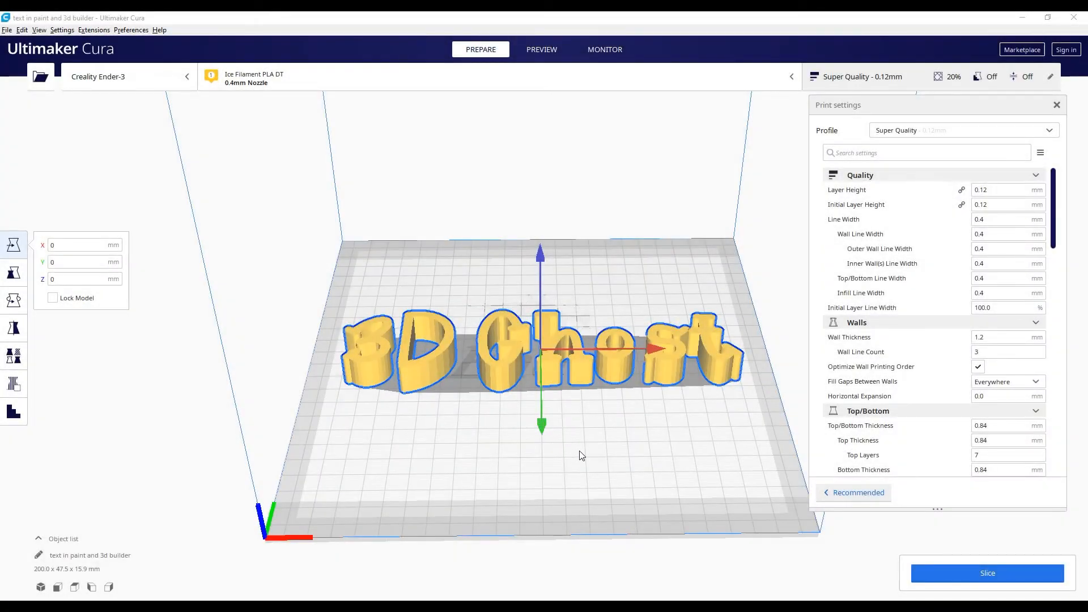
Switch to Paint 3D, create a new project and set up 3D text in the kidsFun font.
{"action": "key", "text": "Delete"}
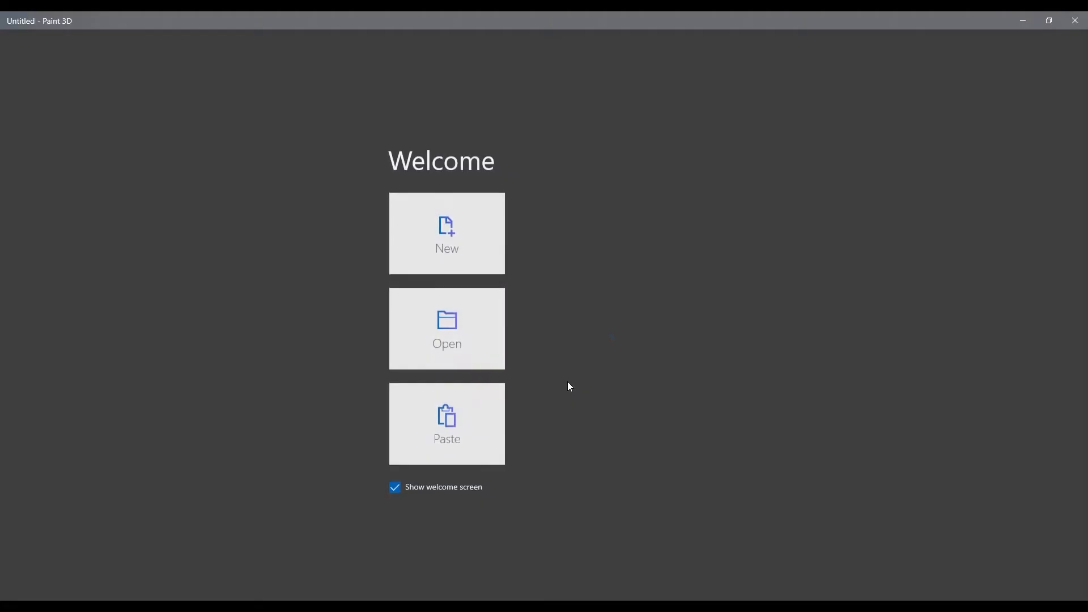
{"action": "left_click", "coordinate": [474, 240]}
{"action": "left_click", "coordinate": [492, 43]}
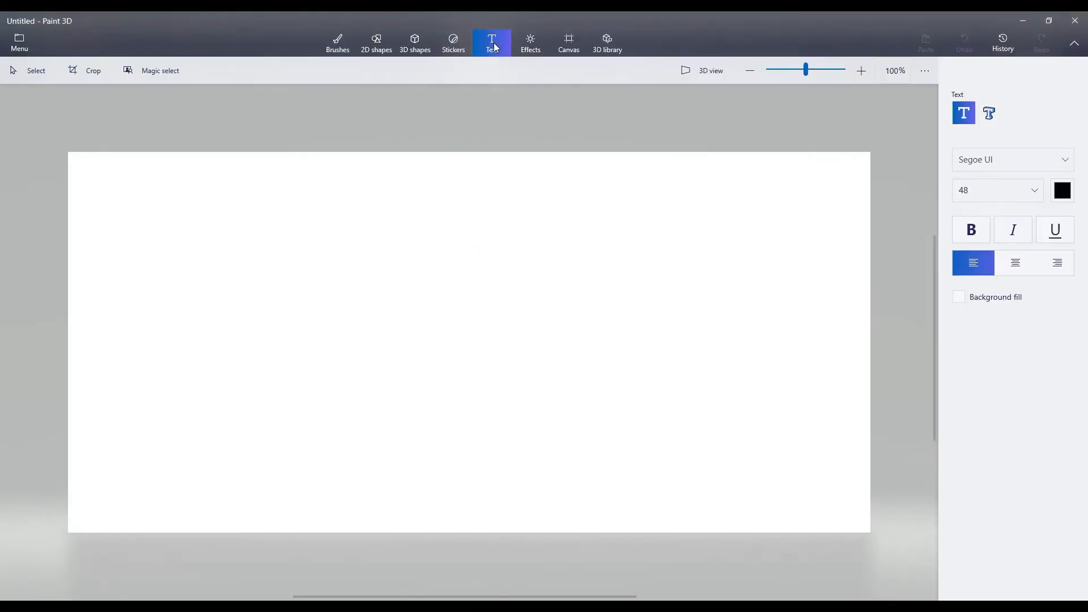
{"action": "left_click", "coordinate": [988, 113]}
{"action": "left_click", "coordinate": [997, 160]}
{"action": "scroll", "coordinate": [1002, 187], "scroll_direction": "down", "scroll_amount": 10}
{"action": "left_click", "coordinate": [991, 305]}
Add the 3D text "3d Ghost" to the upper part of the canvas and enlarge it across much of the canvas width.
{"action": "left_click_drag", "start_coordinate": [203, 193], "coordinate": [508, 390]}
{"action": "type", "text": "3"}
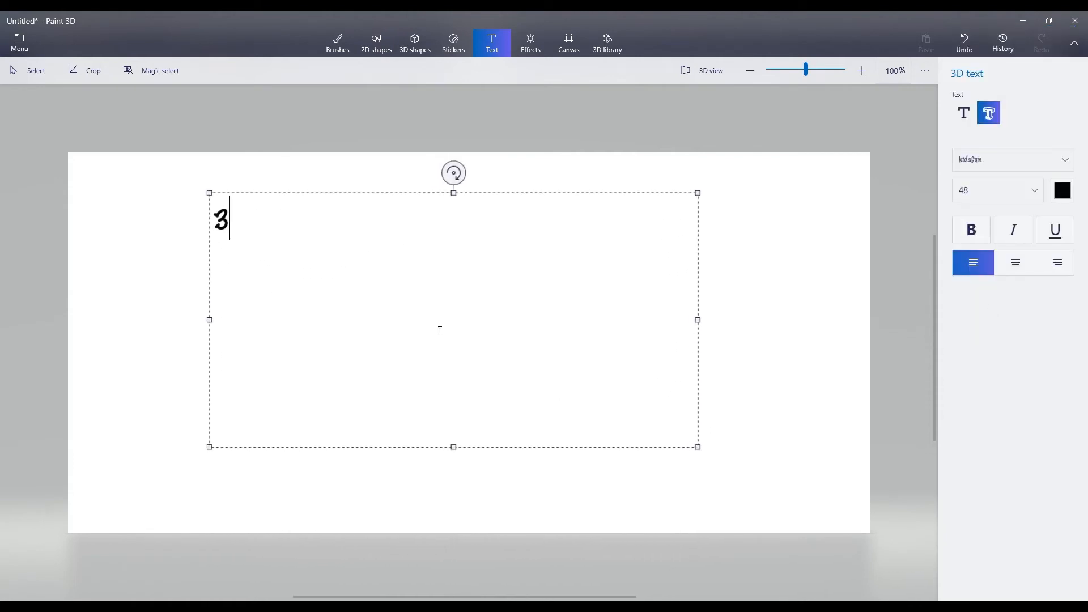
{"action": "type", "text": "d Ghost"}
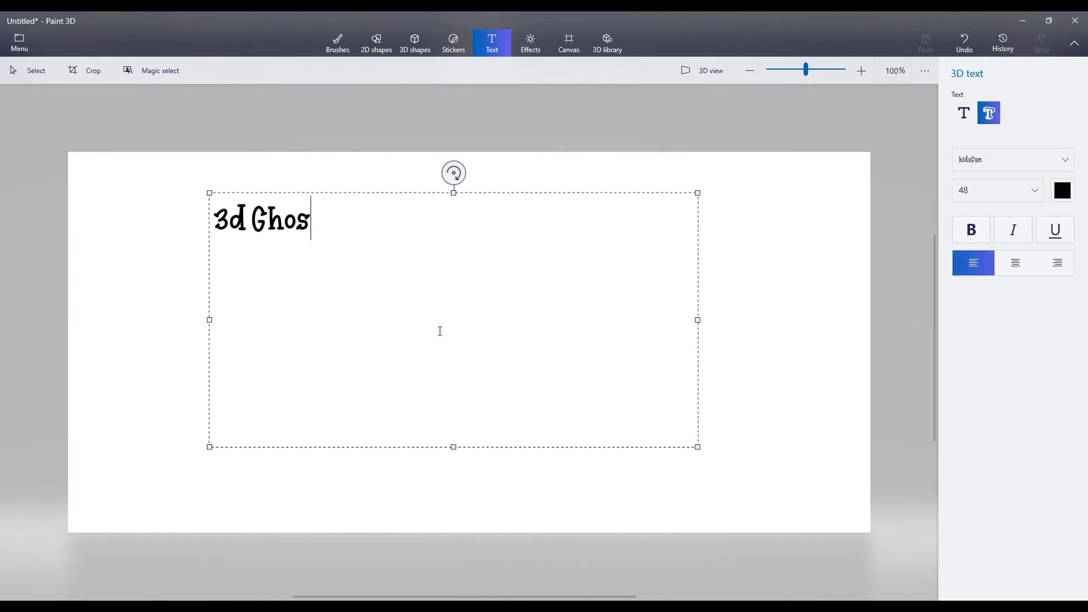
{"action": "left_click", "coordinate": [261, 231]}
{"action": "left_click", "coordinate": [198, 246]}
{"action": "left_click_drag", "start_coordinate": [330, 232], "coordinate": [589, 387]}
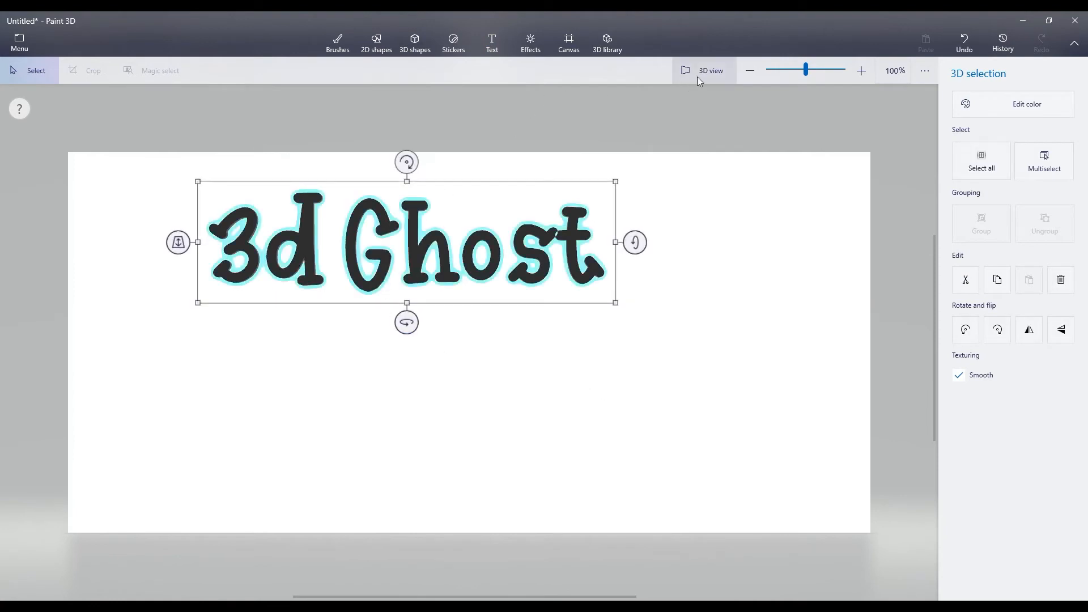
Check the text in 3D view, then make the canvas transparent and hide it.
{"action": "left_click", "coordinate": [701, 70]}
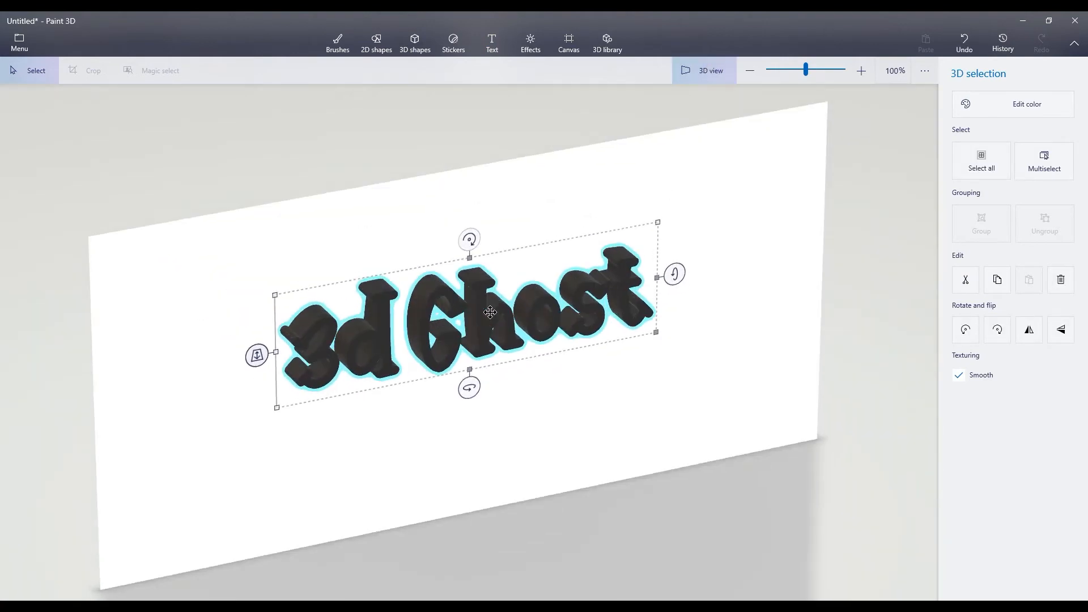
{"action": "left_click", "coordinate": [569, 43]}
{"action": "left_click", "coordinate": [964, 146]}
{"action": "left_click", "coordinate": [968, 109]}
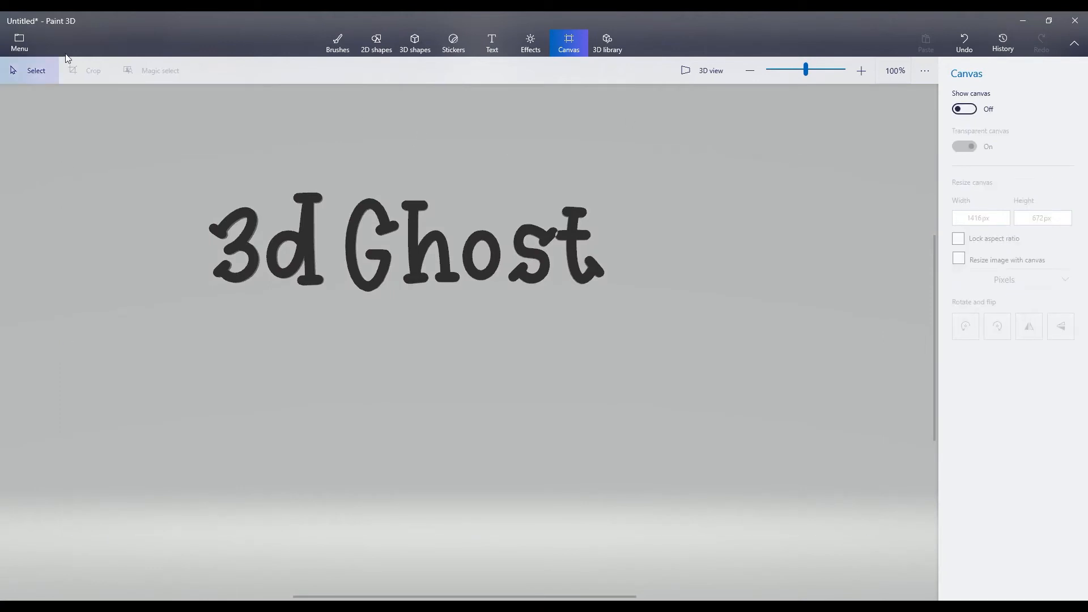
Save the text as a 3MF 3D model in the Text folder, replacing the existing "text in paint" file.
{"action": "left_click", "coordinate": [18, 40]}
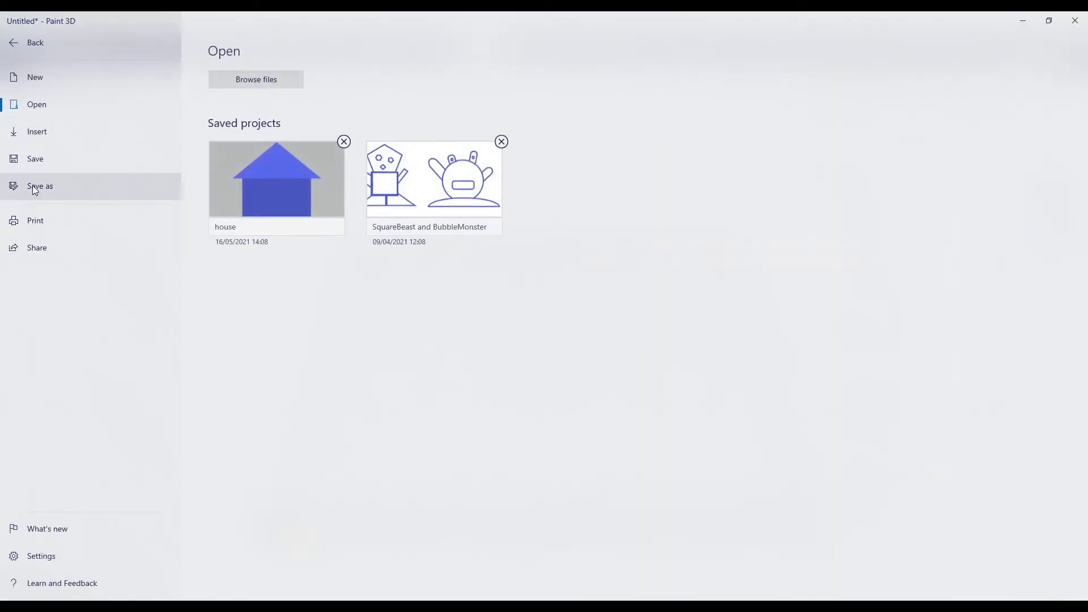
{"action": "left_click", "coordinate": [34, 188]}
{"action": "left_click", "coordinate": [305, 113]}
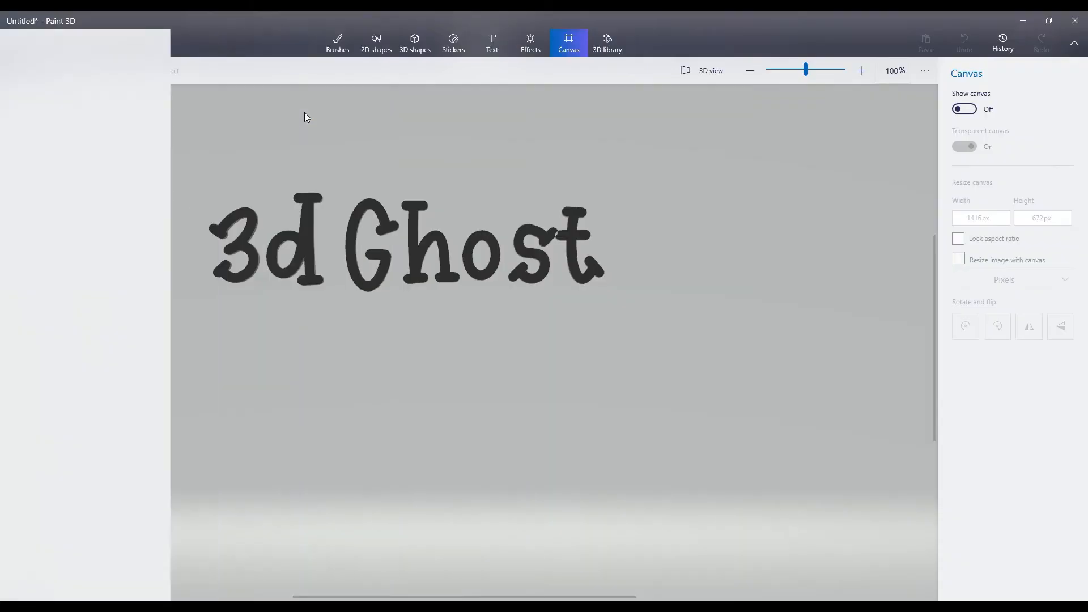
{"action": "left_click", "coordinate": [120, 273]}
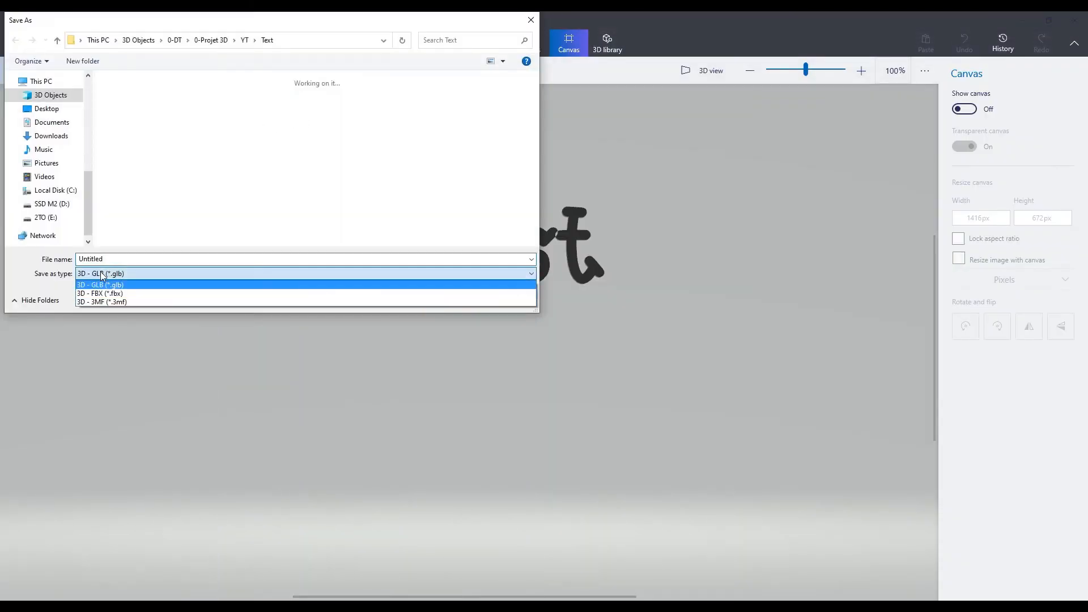
{"action": "left_click", "coordinate": [98, 302]}
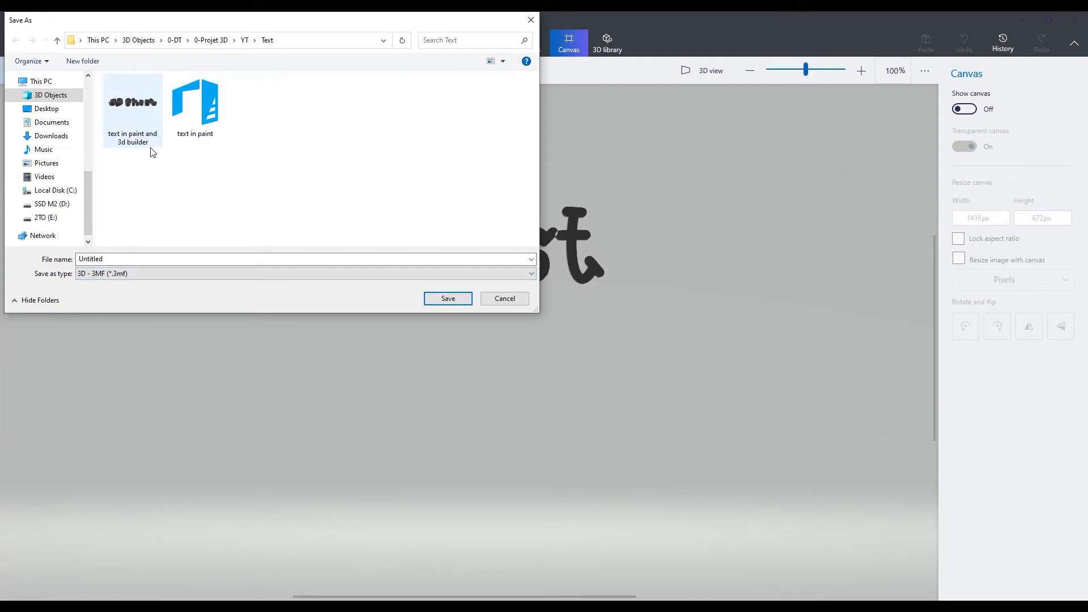
{"action": "left_click", "coordinate": [201, 137]}
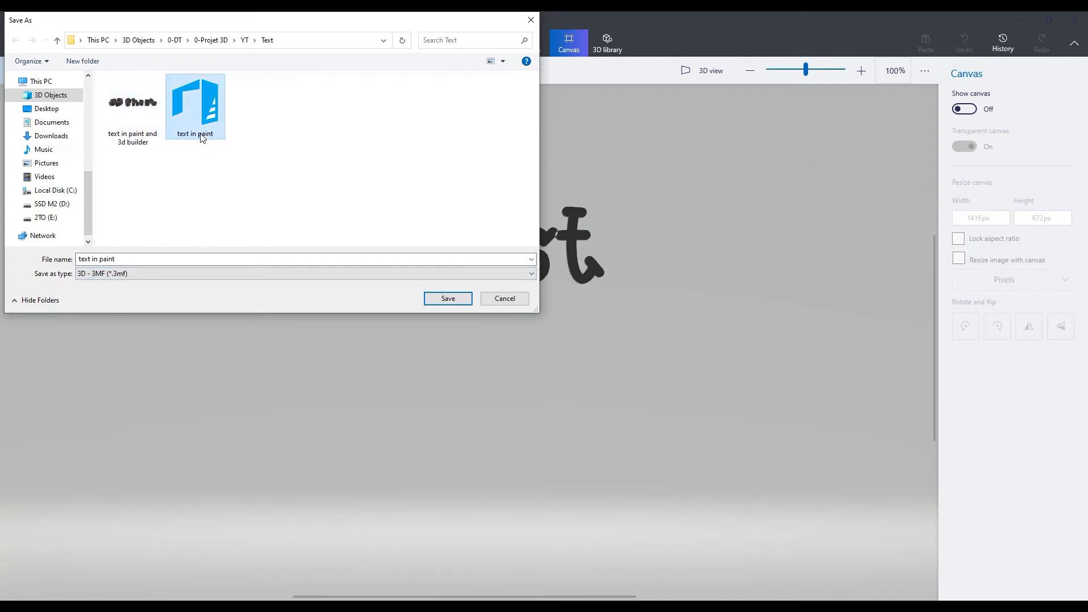
{"action": "left_click", "coordinate": [448, 299]}
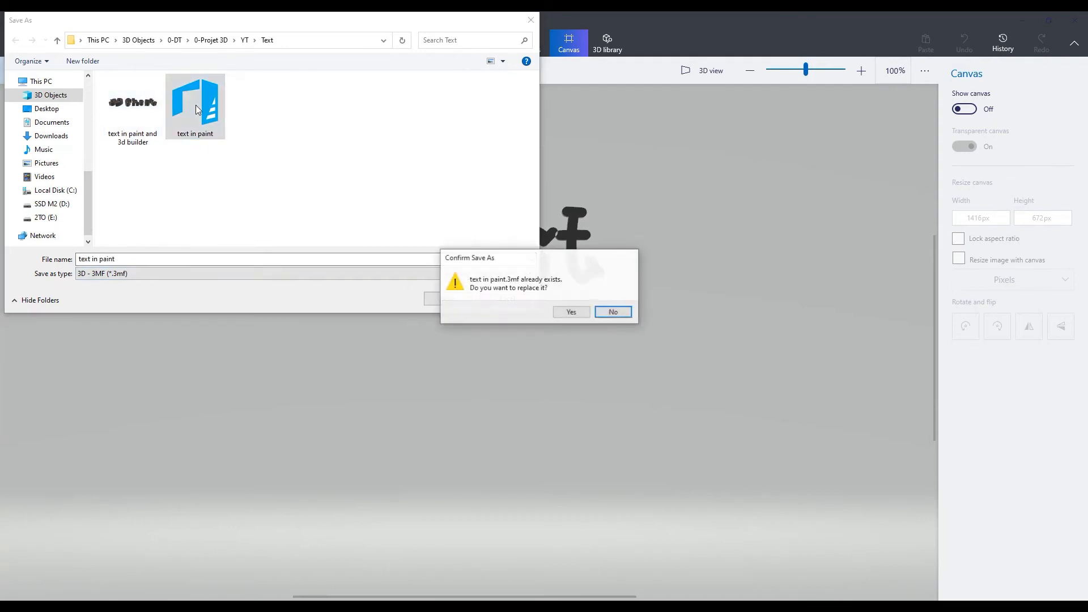
{"action": "left_click", "coordinate": [567, 313]}
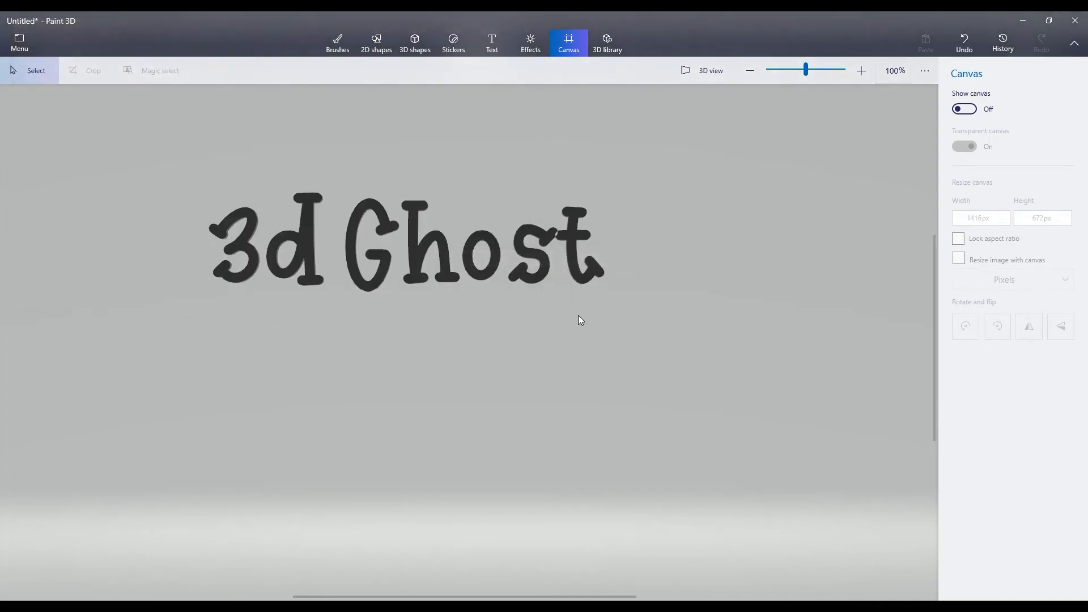
Open the "text in paint" 3MF file from the Text folder in 3D Builder and repair its invalid geometry.
{"action": "key", "text": "alt+Tab"}
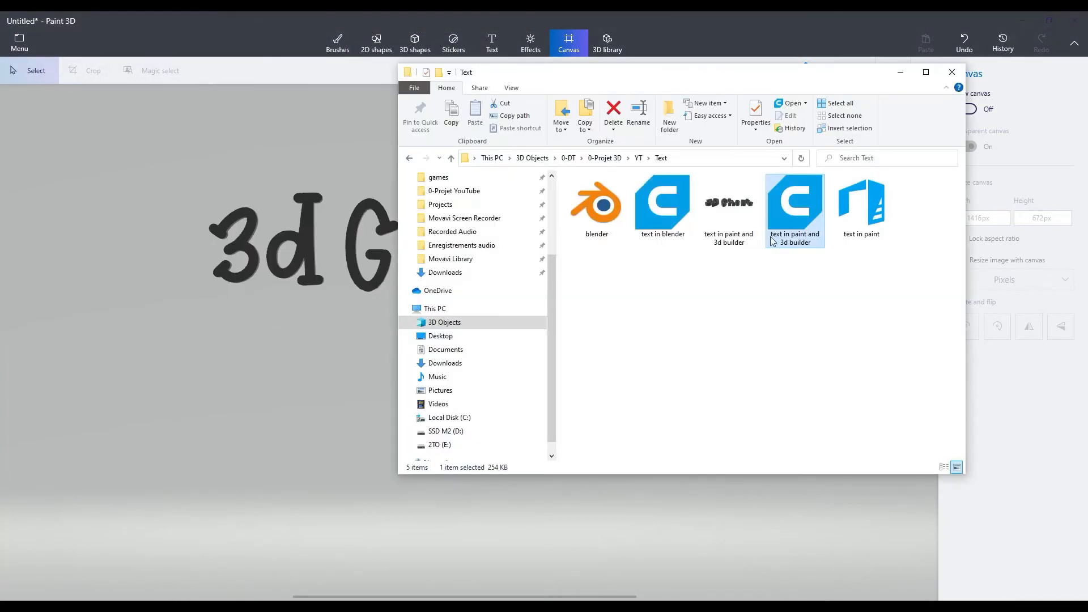
{"action": "double_click", "coordinate": [861, 212]}
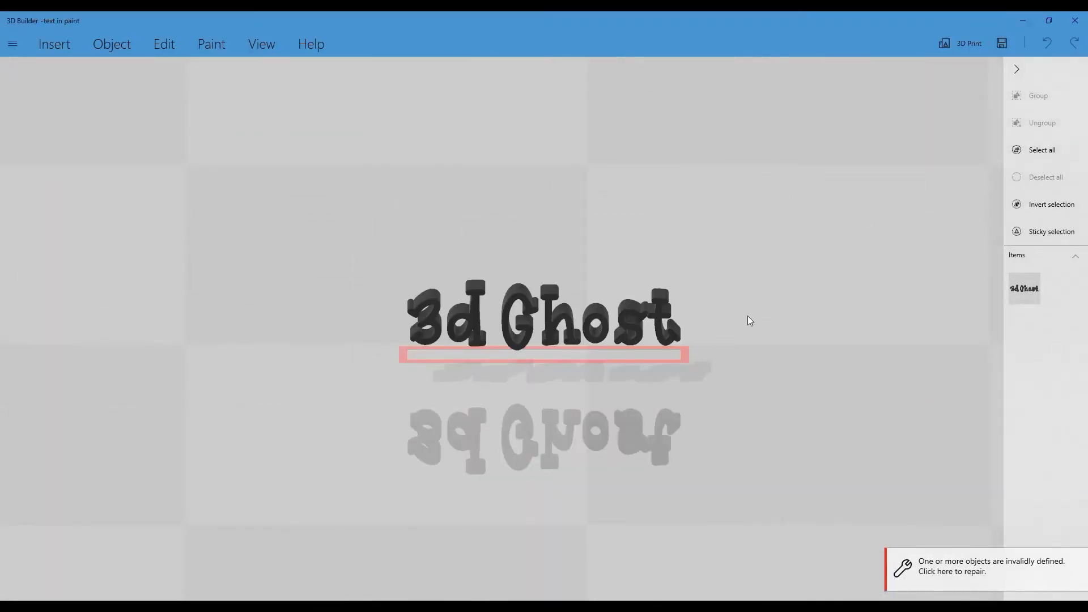
{"action": "left_click", "coordinate": [943, 573]}
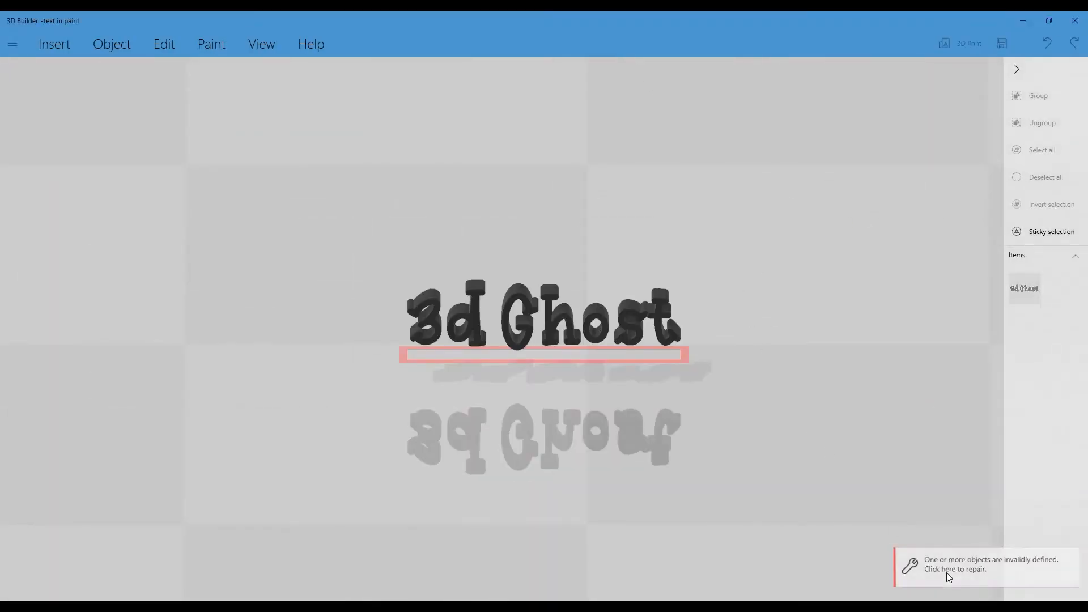
Scale the "3d Ghost" text proportionally to an X size of 200 mm.
{"action": "left_click", "coordinate": [549, 324]}
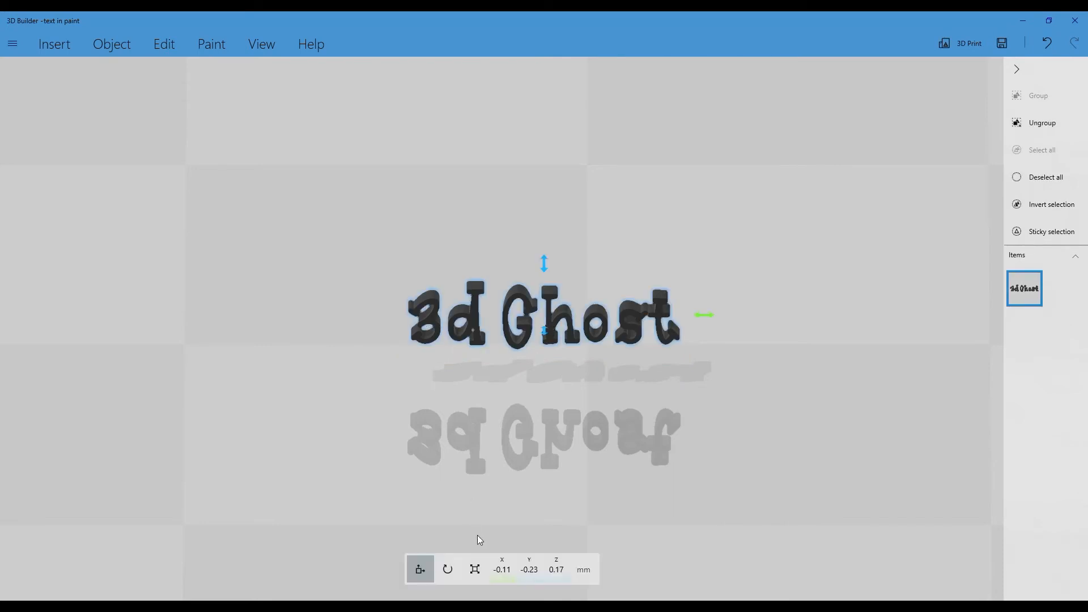
{"action": "left_click", "coordinate": [475, 569]}
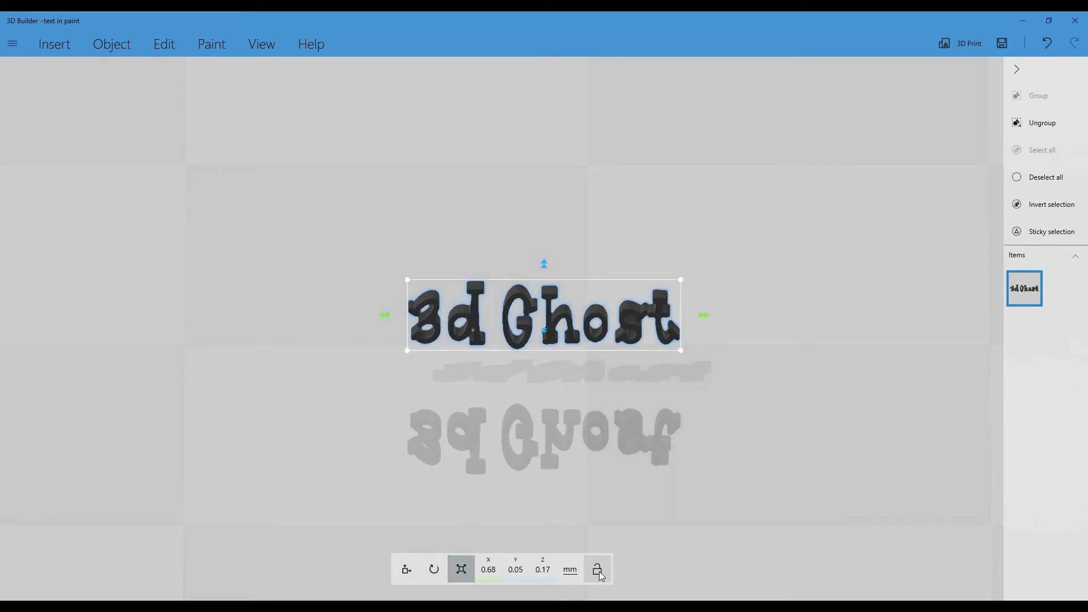
{"action": "left_click", "coordinate": [488, 570]}
{"action": "type", "text": "200"}
{"action": "key", "text": "Return"}
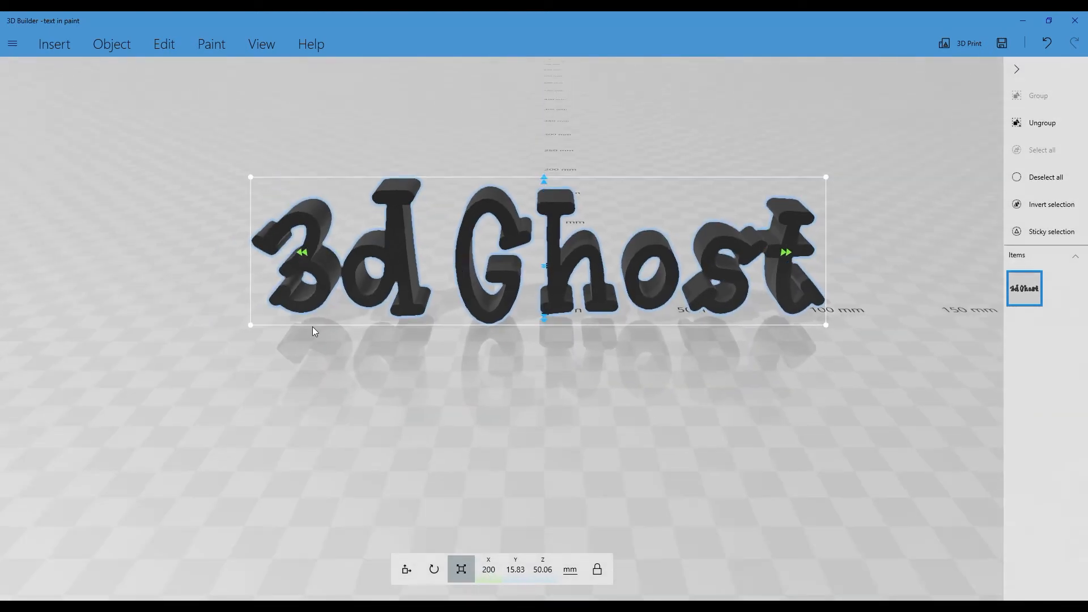
Rotate the text to a roll of -90 degrees so it lies flat, and settle it on the ground plane.
{"action": "right_click_drag", "start_coordinate": [239, 319], "coordinate": [431, 538]}
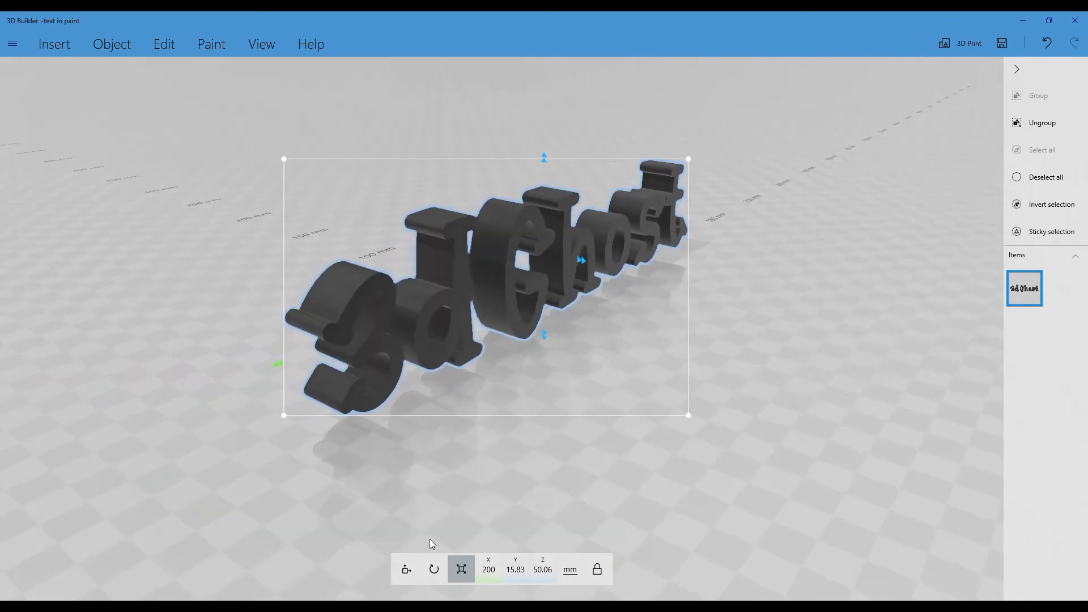
{"action": "left_click", "coordinate": [434, 570]}
{"action": "scroll", "coordinate": [626, 193], "scroll_direction": "down", "scroll_amount": 4}
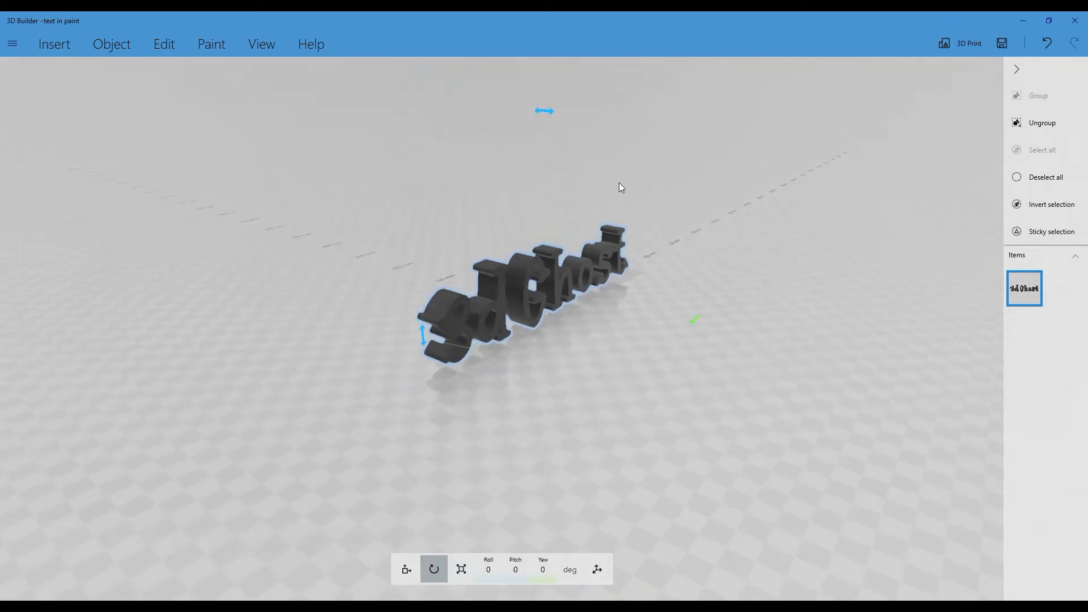
{"action": "left_click_drag", "start_coordinate": [547, 116], "coordinate": [447, 210]}
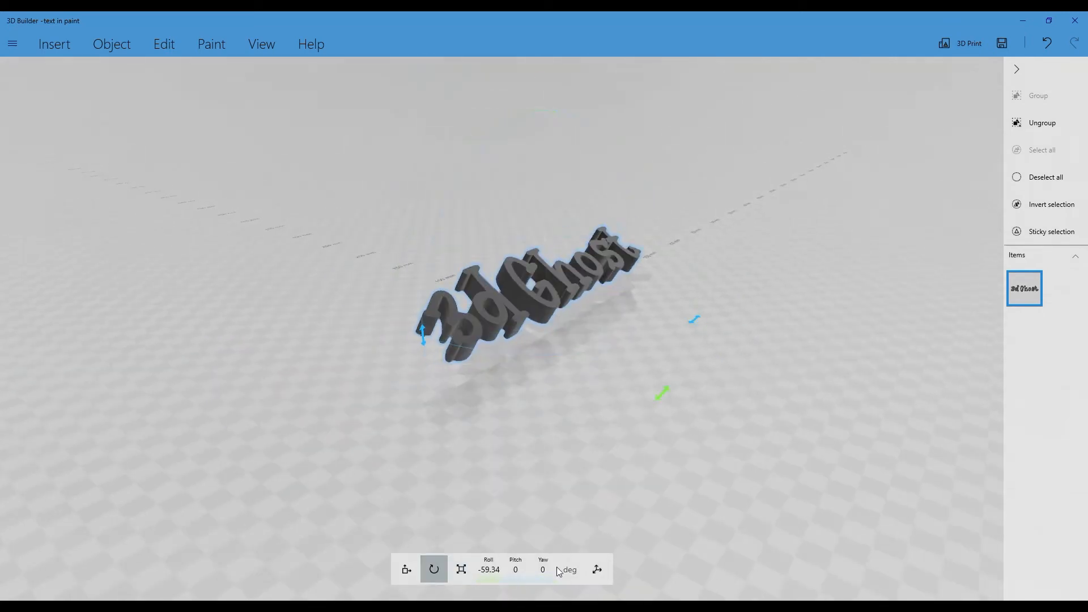
{"action": "left_click", "coordinate": [490, 569]}
{"action": "type", "text": "-90"}
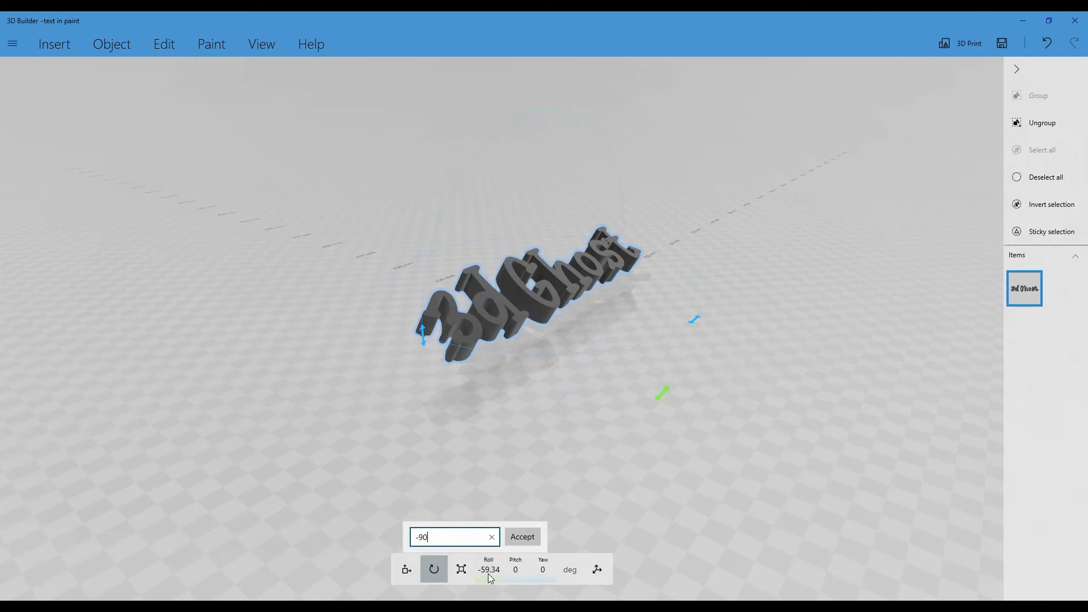
{"action": "key", "text": "Return"}
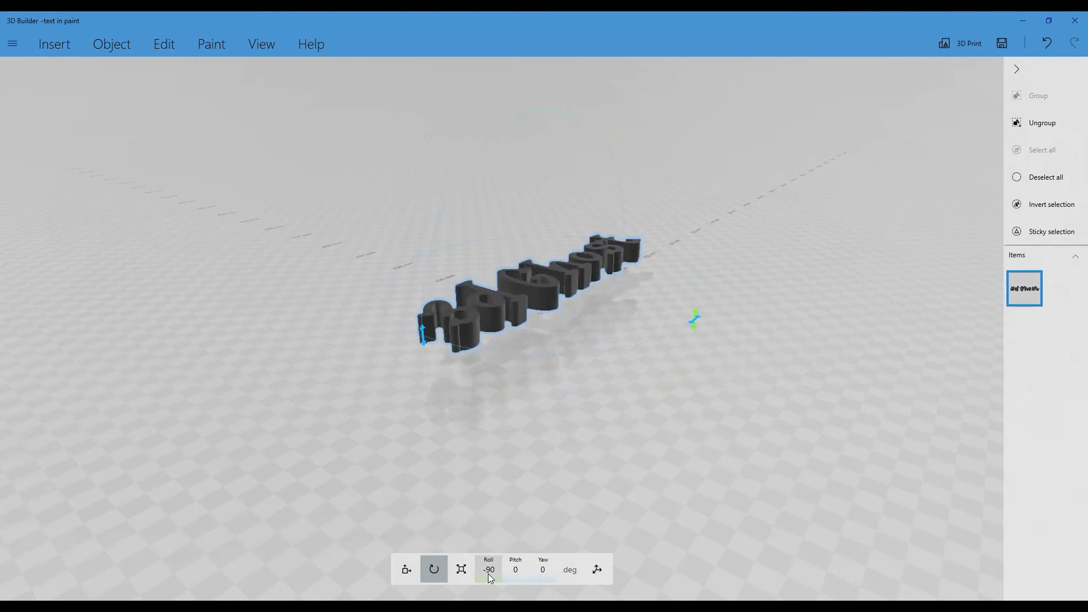
{"action": "left_click", "coordinate": [112, 45]}
{"action": "left_click", "coordinate": [290, 69]}
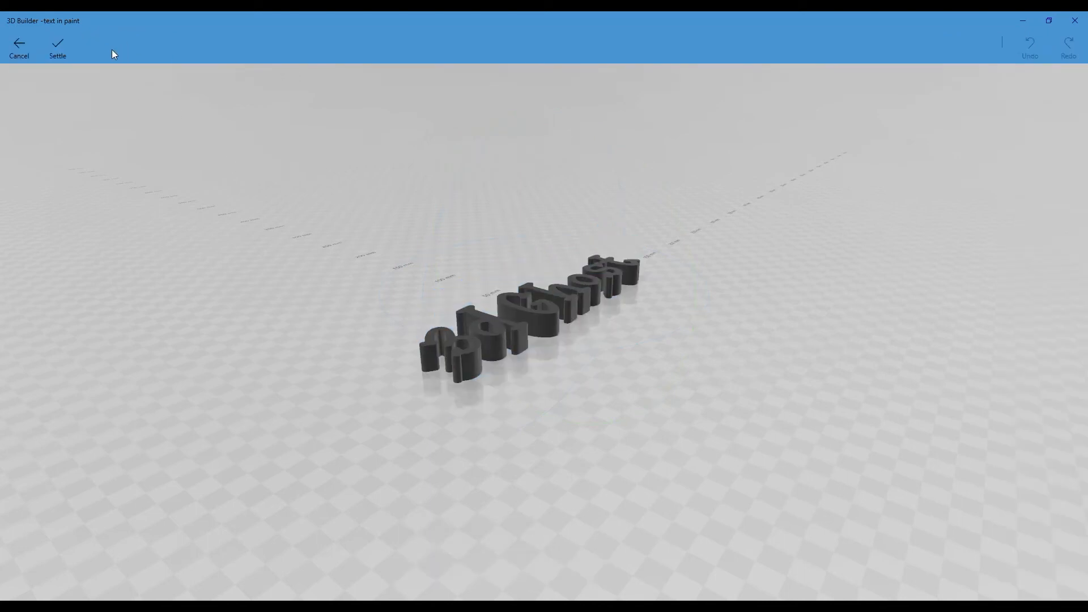
{"action": "left_click", "coordinate": [58, 48]}
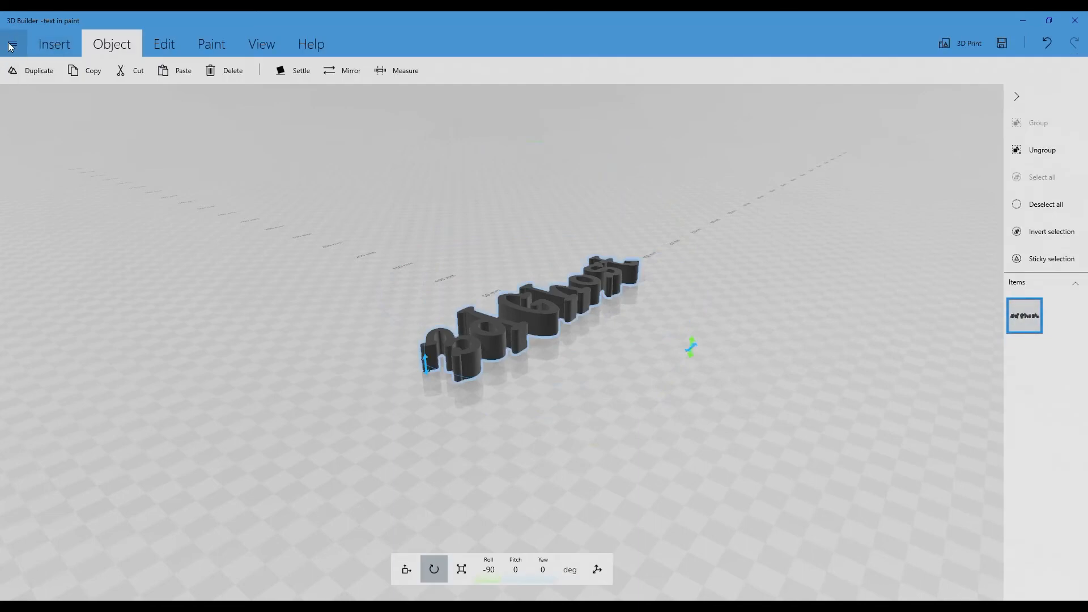
Save the model in STL format in the Text folder, replacing the existing "text in paint and 3d builder" file.
{"action": "left_click", "coordinate": [12, 46]}
{"action": "left_click", "coordinate": [32, 141]}
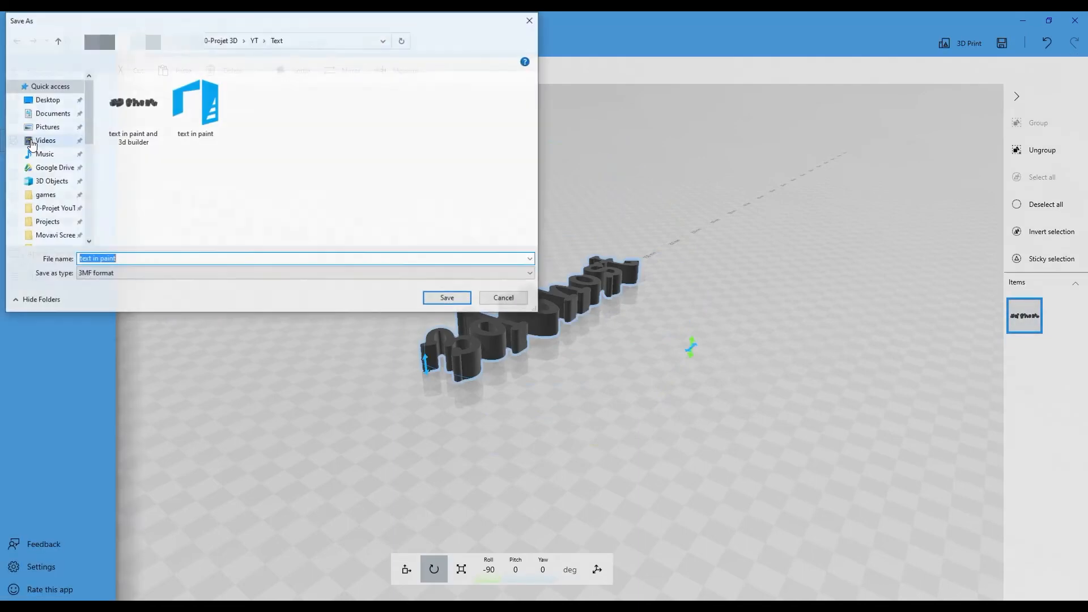
{"action": "left_click", "coordinate": [108, 274]}
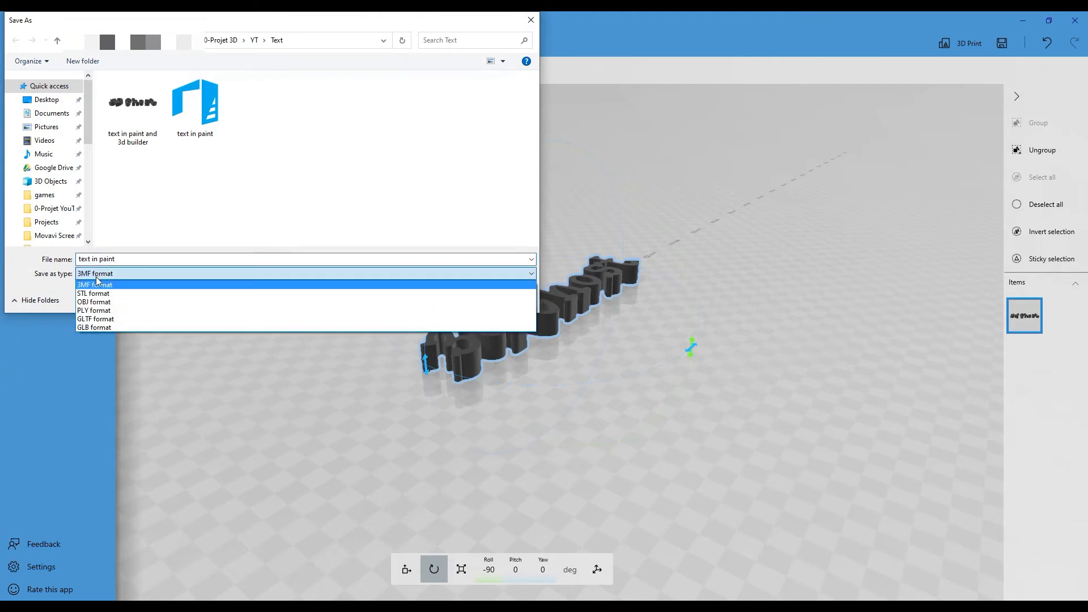
{"action": "left_click", "coordinate": [101, 293]}
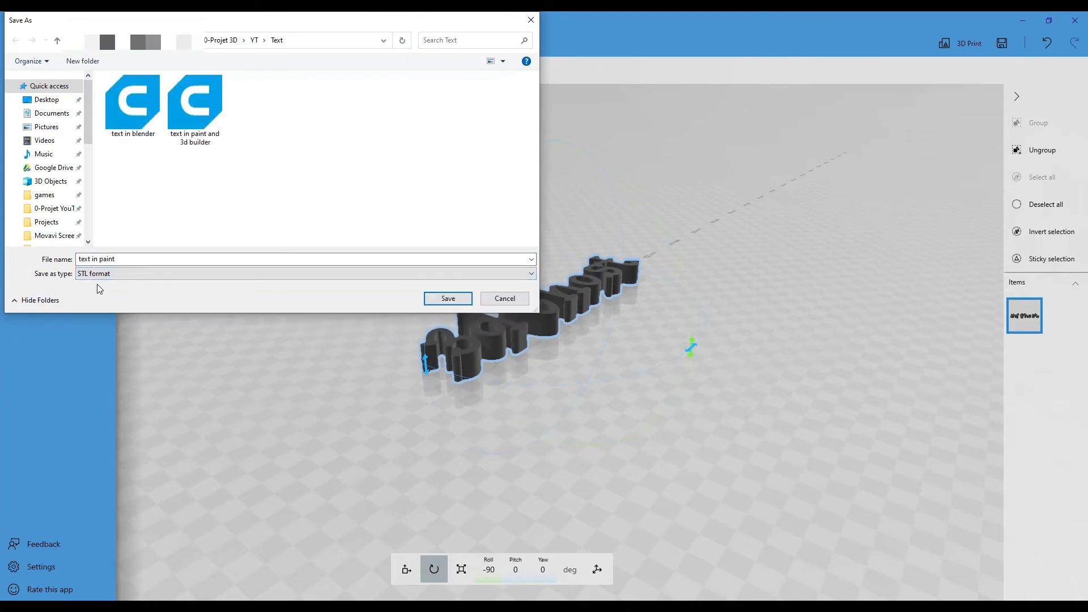
{"action": "left_click", "coordinate": [195, 108]}
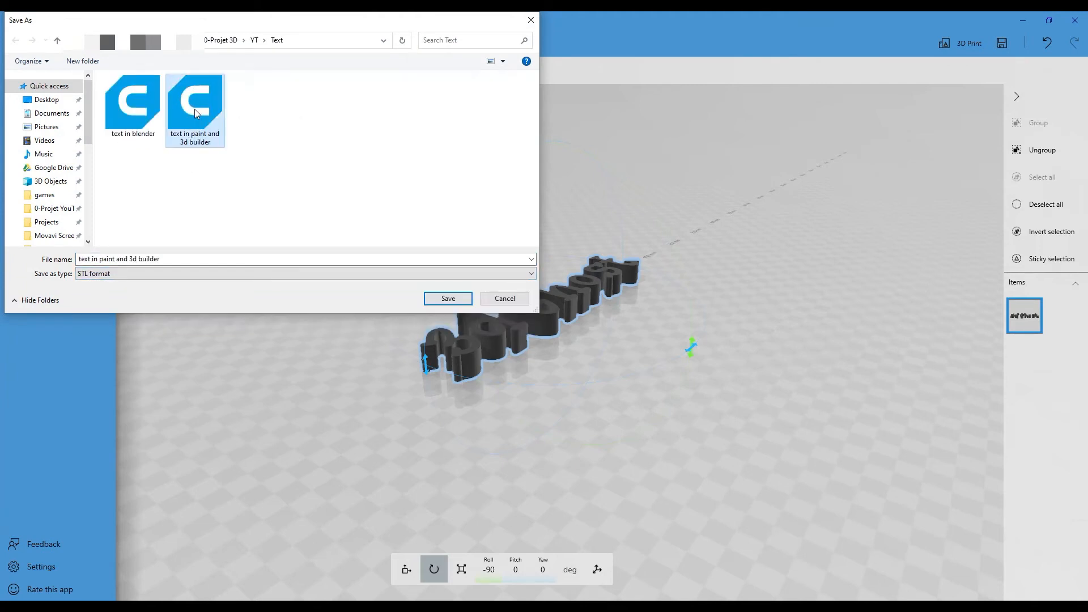
{"action": "left_click", "coordinate": [447, 298]}
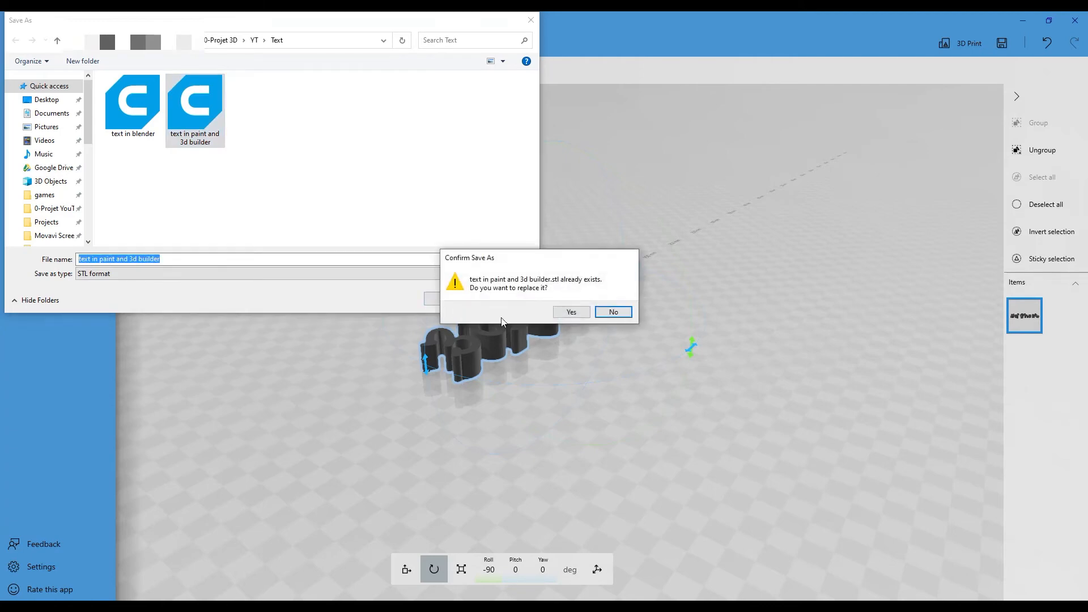
{"action": "left_click", "coordinate": [572, 313]}
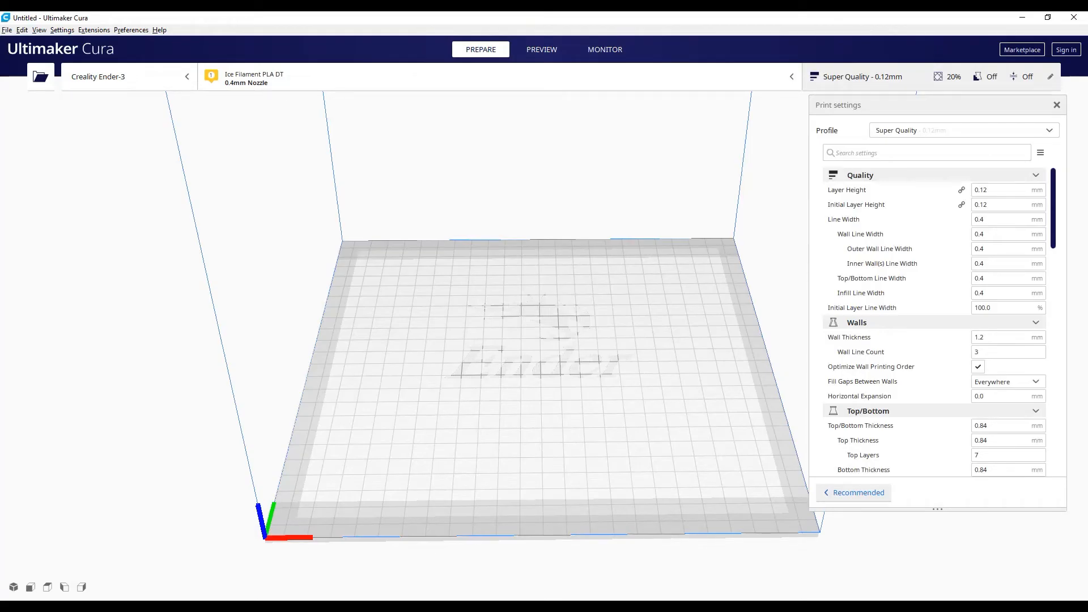
Switch to Ultimaker Cura, load the "text in paint and 3d builder" STL onto the build plate and inspect the model.
{"action": "mouse_move", "coordinate": [827, 605]}
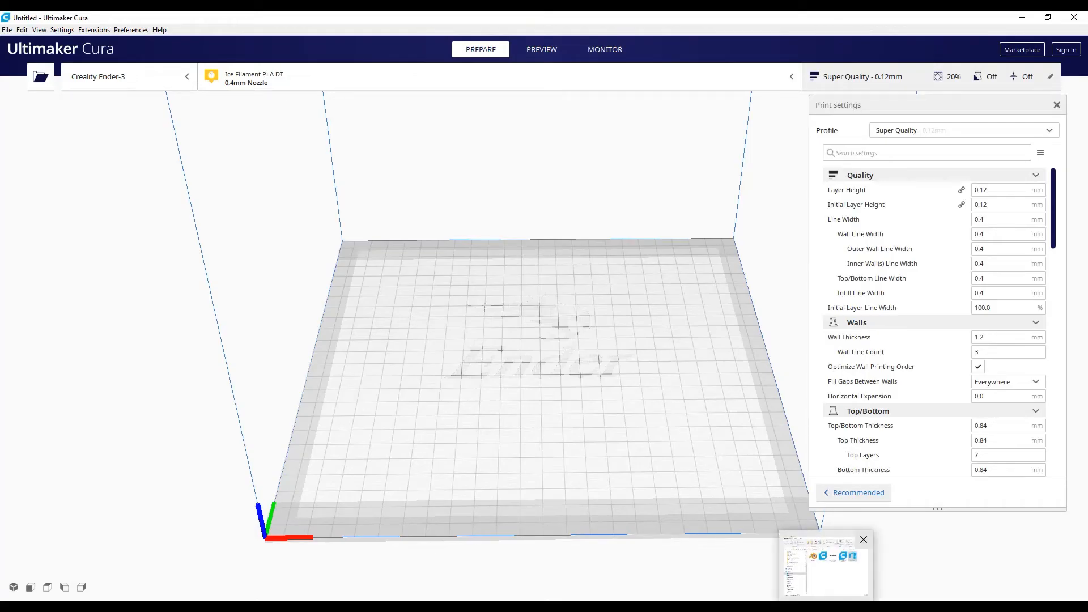
{"action": "left_click", "coordinate": [826, 563]}
{"action": "mouse_move", "coordinate": [794, 204]}
{"action": "left_mouse_down"}
{"action": "mouse_move", "coordinate": [640, 227]}
{"action": "mouse_move", "coordinate": [363, 319]}
{"action": "left_mouse_up"}
{"action": "left_click", "coordinate": [309, 320]}
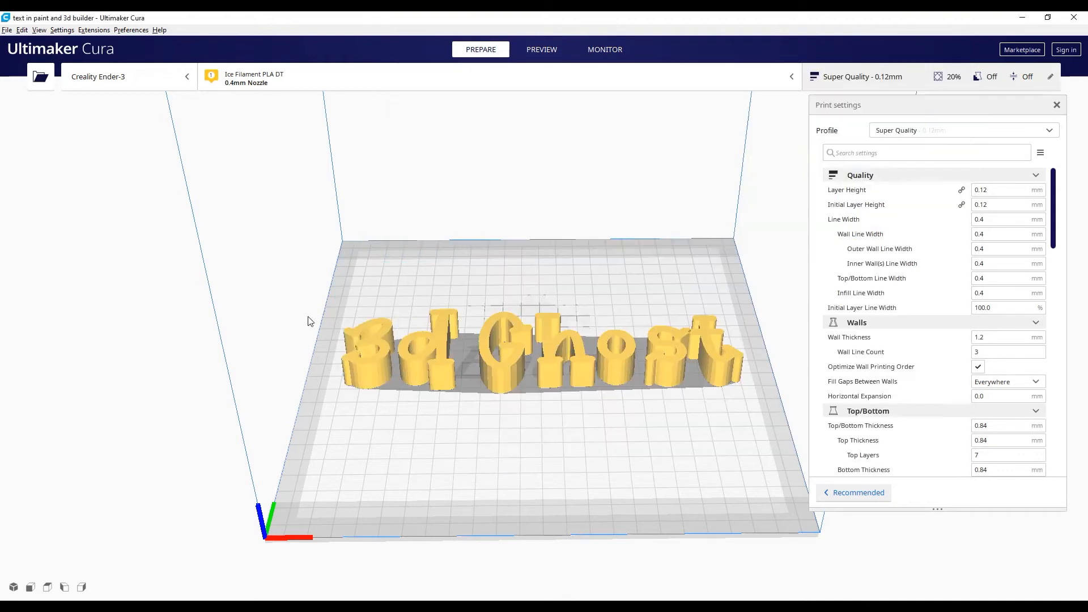
{"action": "left_click", "coordinate": [600, 370]}
{"action": "middle_click_drag", "start_coordinate": [621, 297], "coordinate": [638, 246]}
{"action": "right_click_drag", "start_coordinate": [638, 246], "coordinate": [640, 280]}
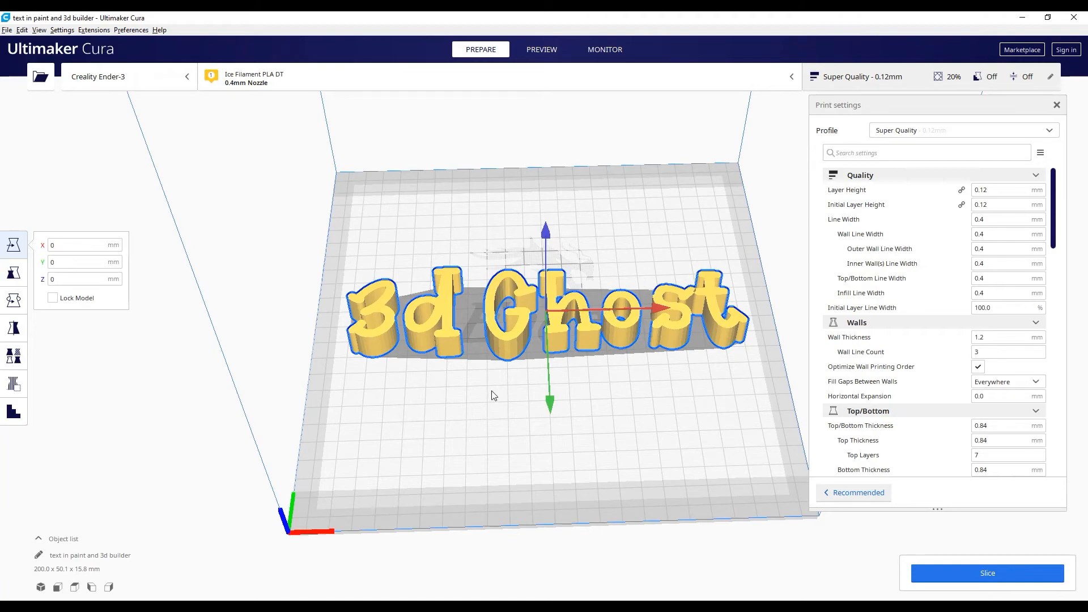
{"action": "right_click_drag", "start_coordinate": [499, 392], "coordinate": [488, 474]}
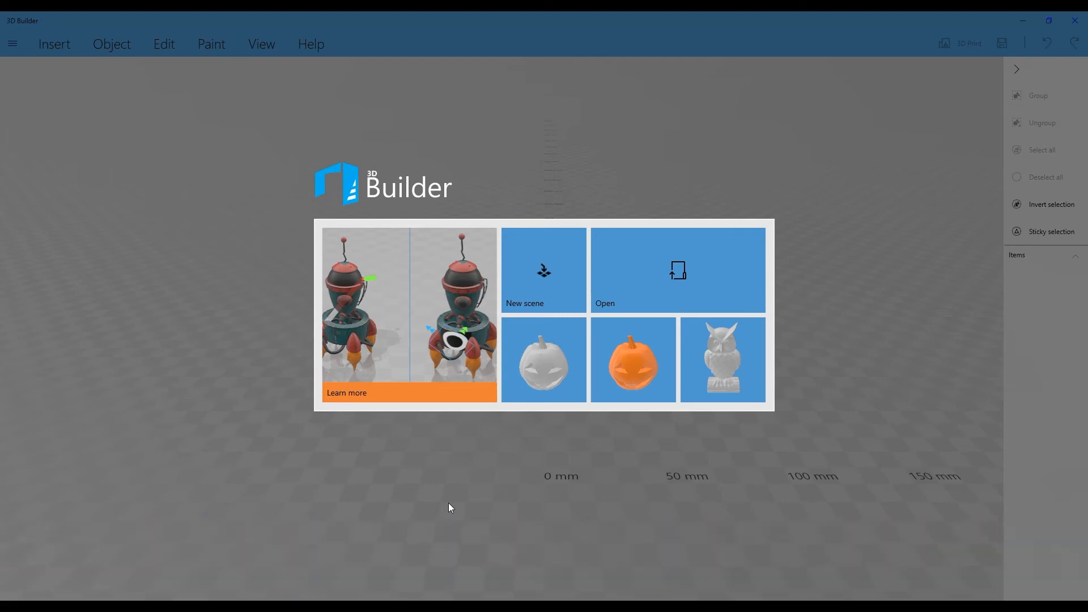
Switch to 3D Builder, start a new scene and look at the 3D library's object categories.
{"action": "left_click", "coordinate": [517, 261]}
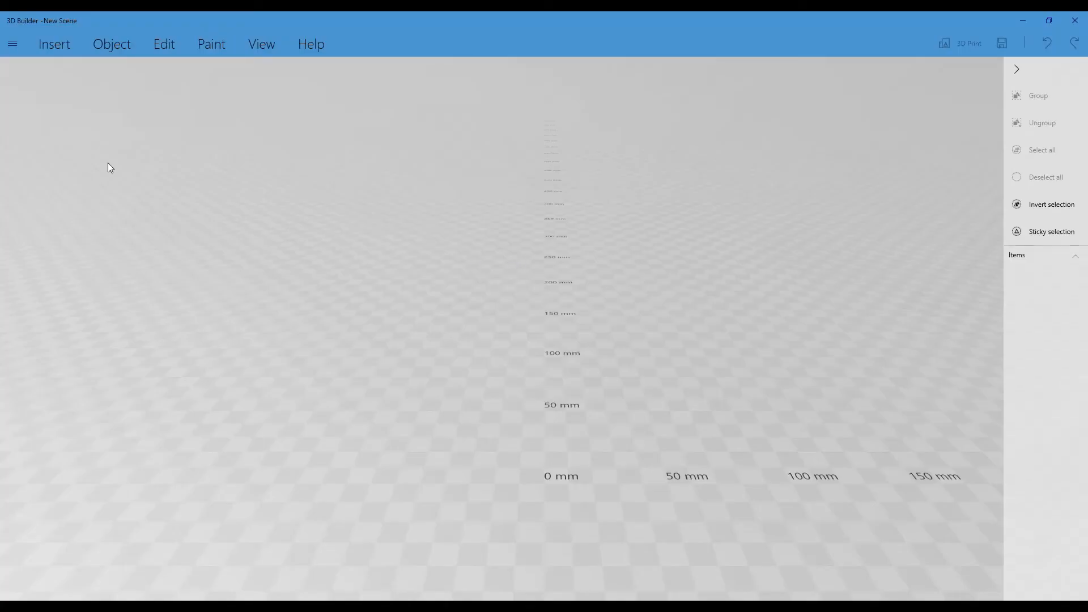
{"action": "left_click", "coordinate": [66, 47]}
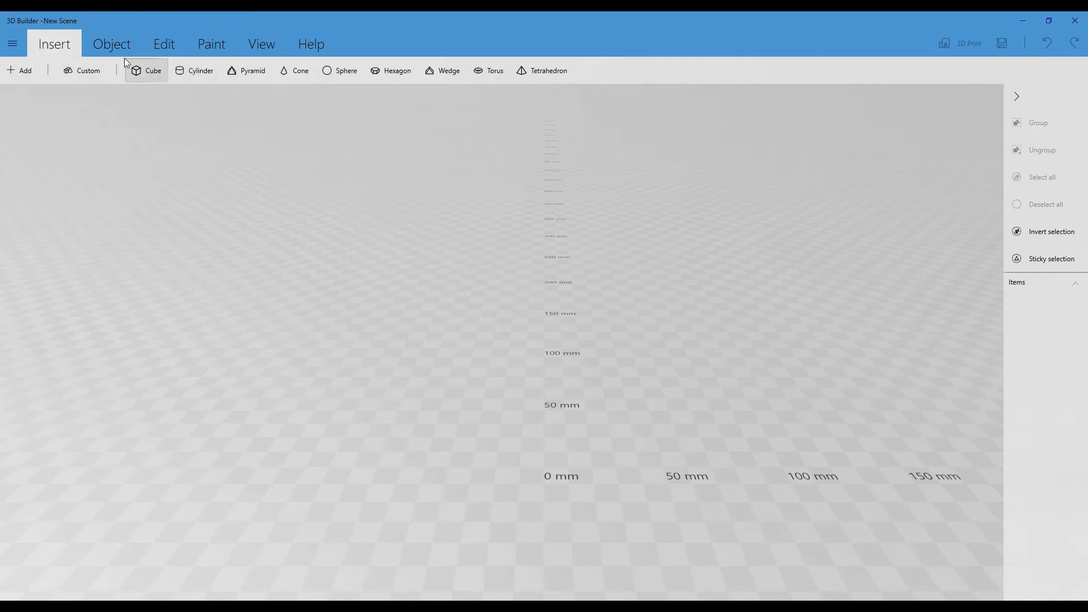
{"action": "left_click", "coordinate": [29, 73]}
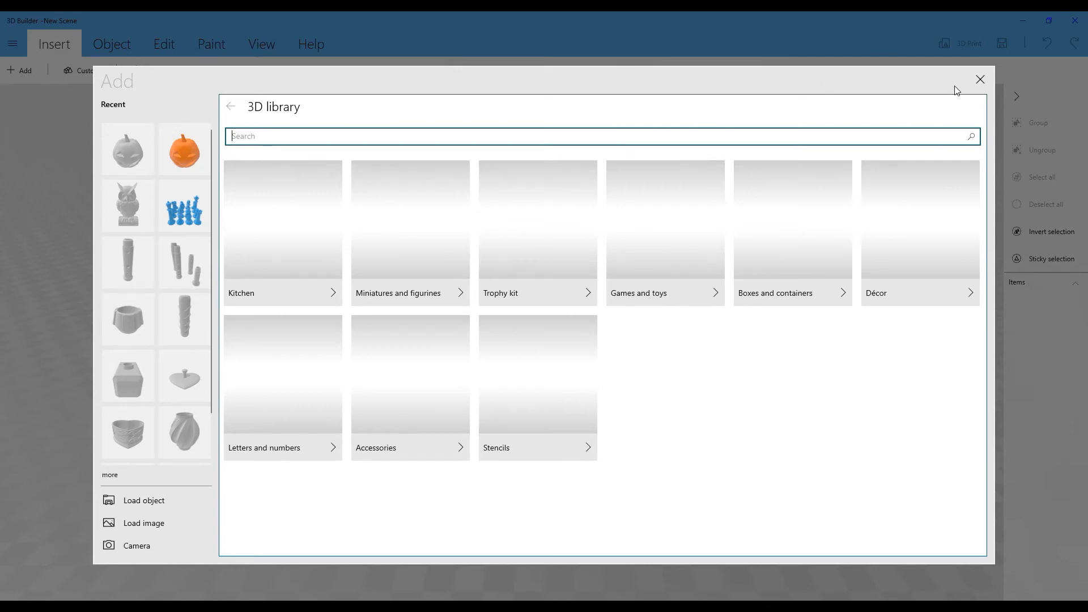
{"action": "left_click", "coordinate": [980, 79]}
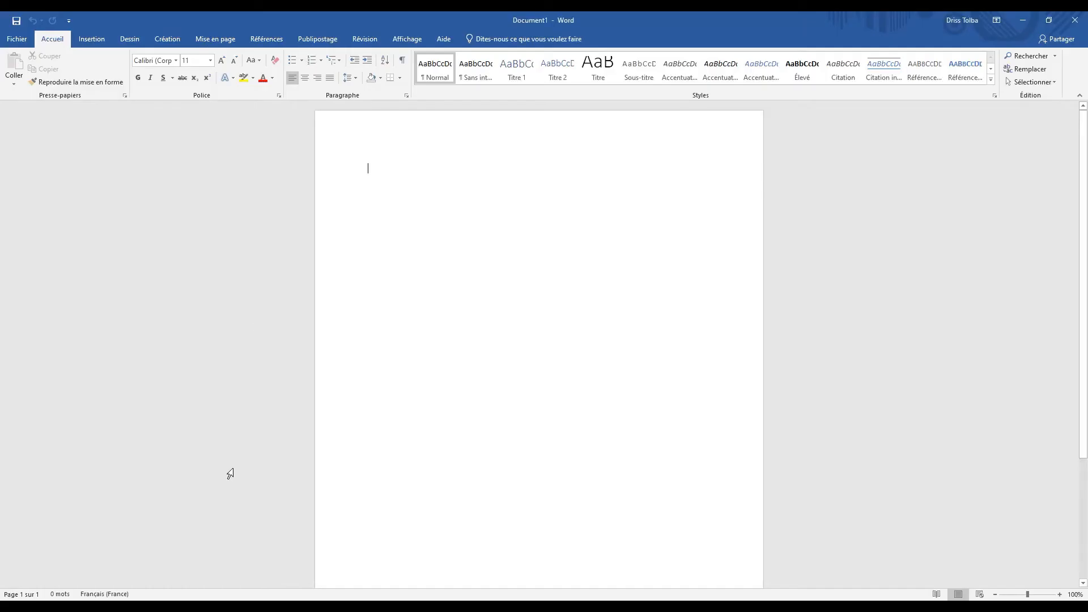
Switch to Word and set the blank document's font to kidsfun at size 72.
{"action": "left_click", "coordinate": [175, 61]}
{"action": "left_click", "coordinate": [165, 126]}
{"action": "left_click", "coordinate": [210, 60]}
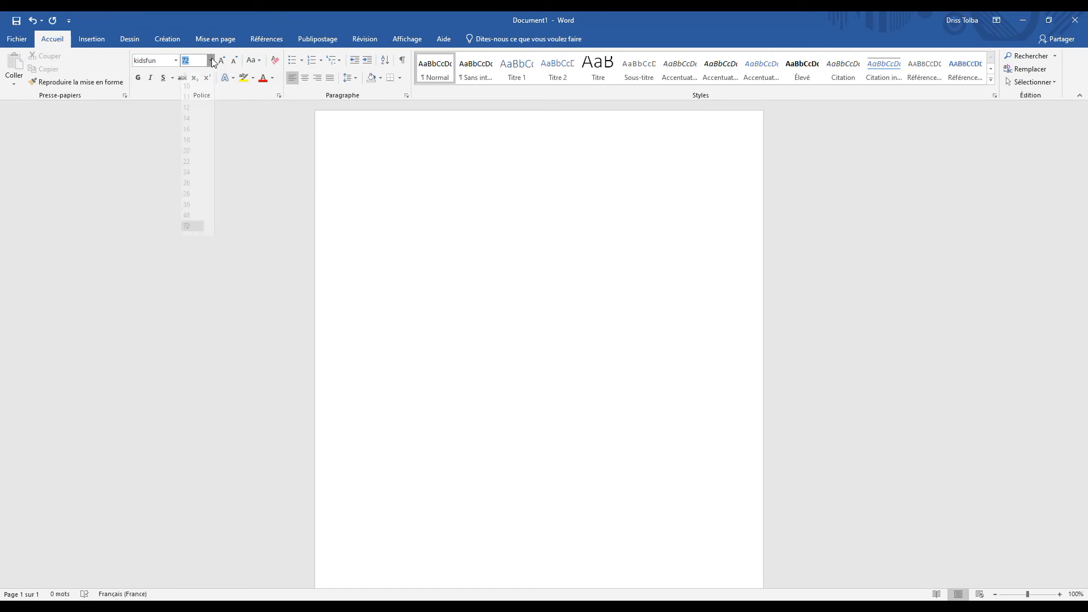
{"action": "left_click", "coordinate": [187, 235]}
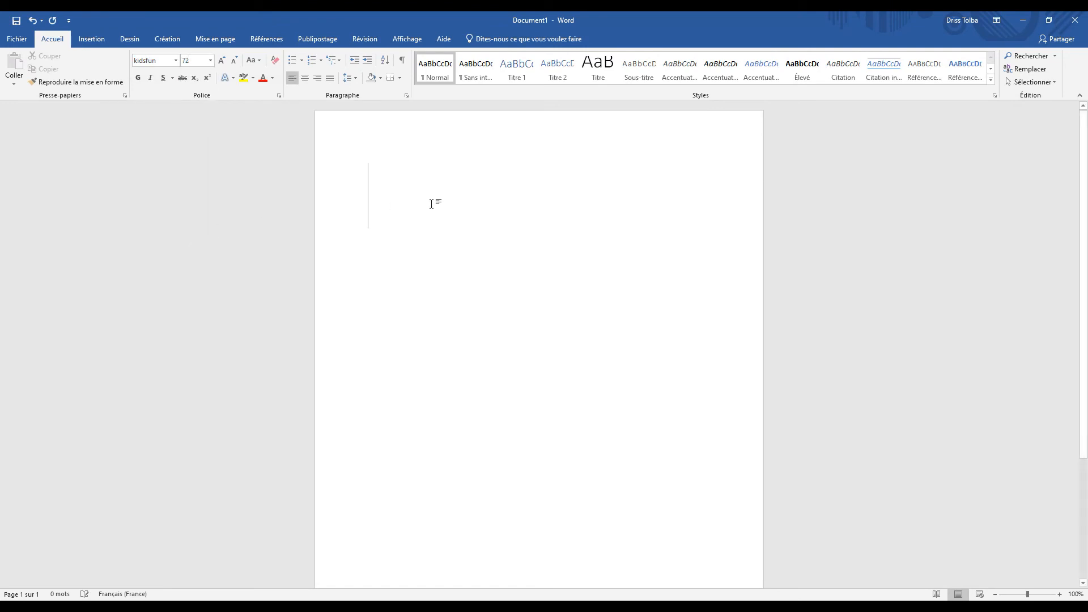
Write "3D Ghost" at the start of the page, with a capital G.
{"action": "type", "text": "3D "}
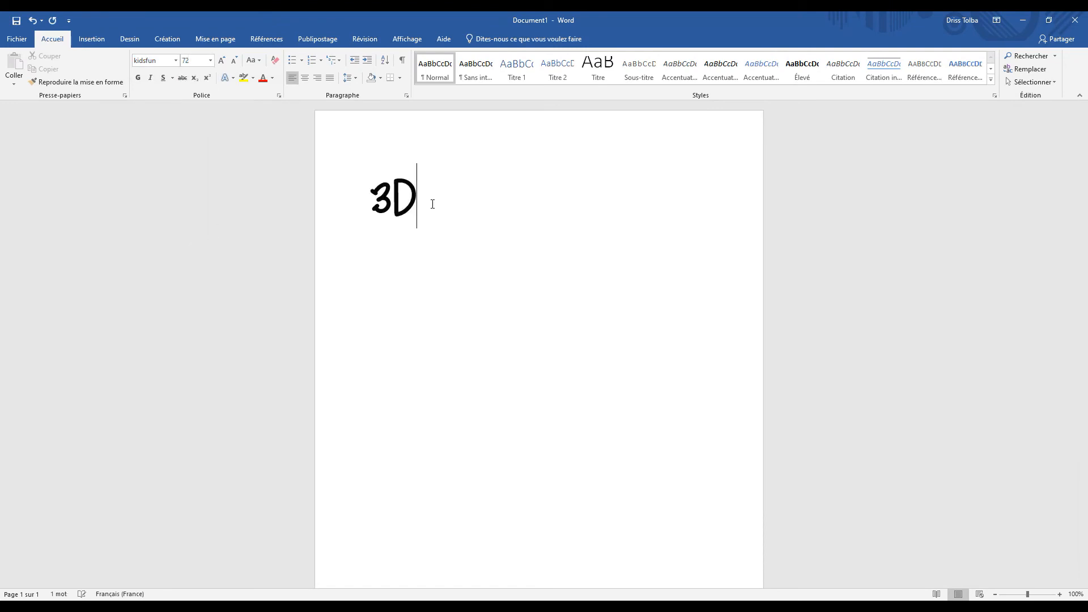
{"action": "type", "text": "ghost"}
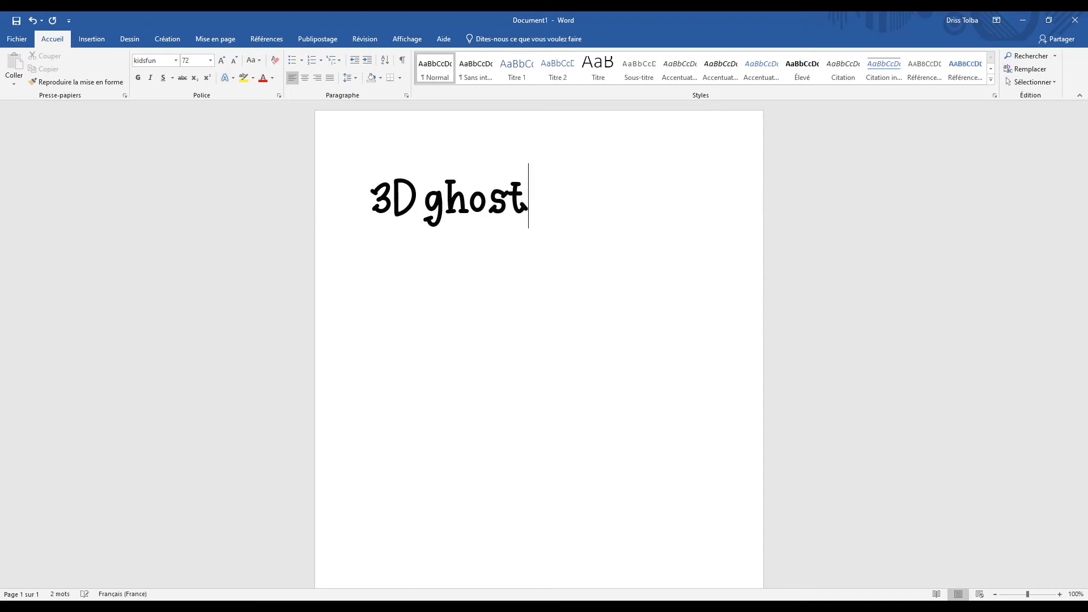
{"action": "key", "text": "Left"}
{"action": "key", "text": "Left"}
{"action": "key", "text": "Left"}
{"action": "key", "text": "Left"}
{"action": "key", "text": "BackSpace"}
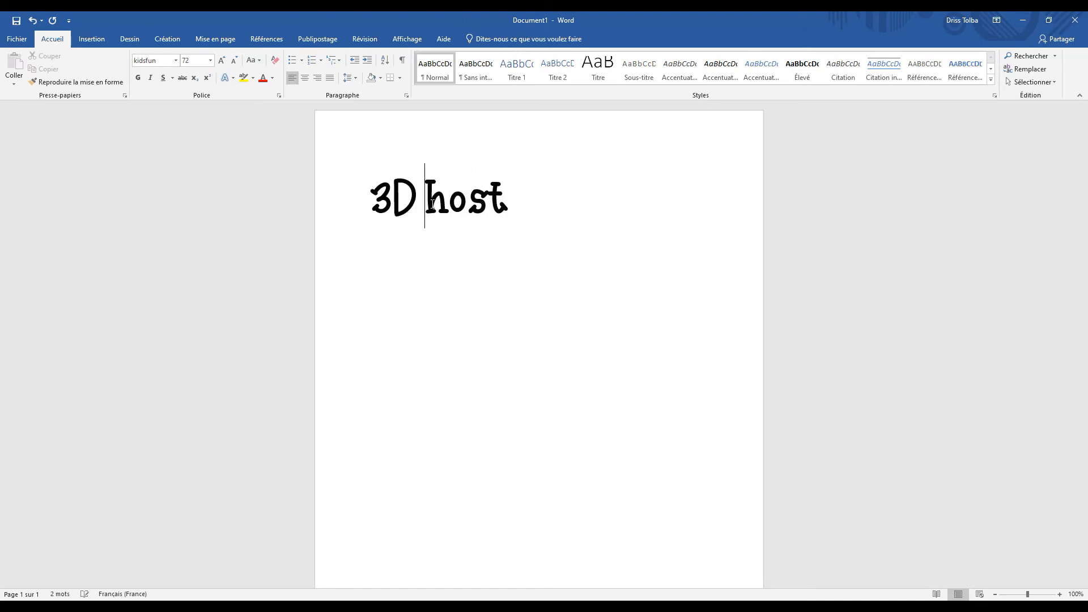
{"action": "type", "text": "G"}
{"action": "key", "text": "Return"}
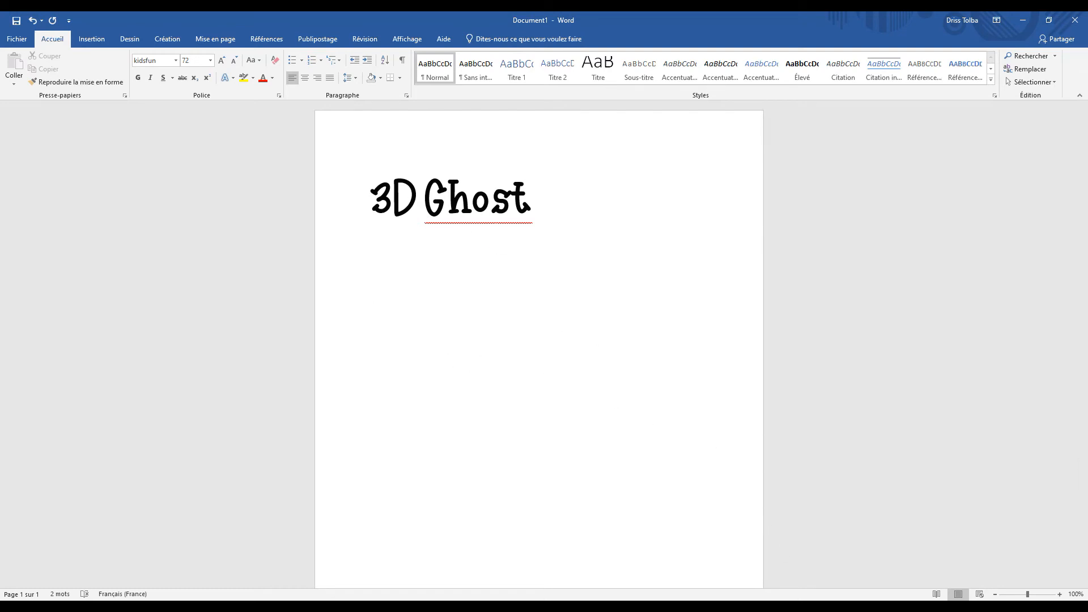
Switch to Snipping Tool and capture the area around the "3D Ghost" text.
{"action": "left_click", "coordinate": [829, 606]}
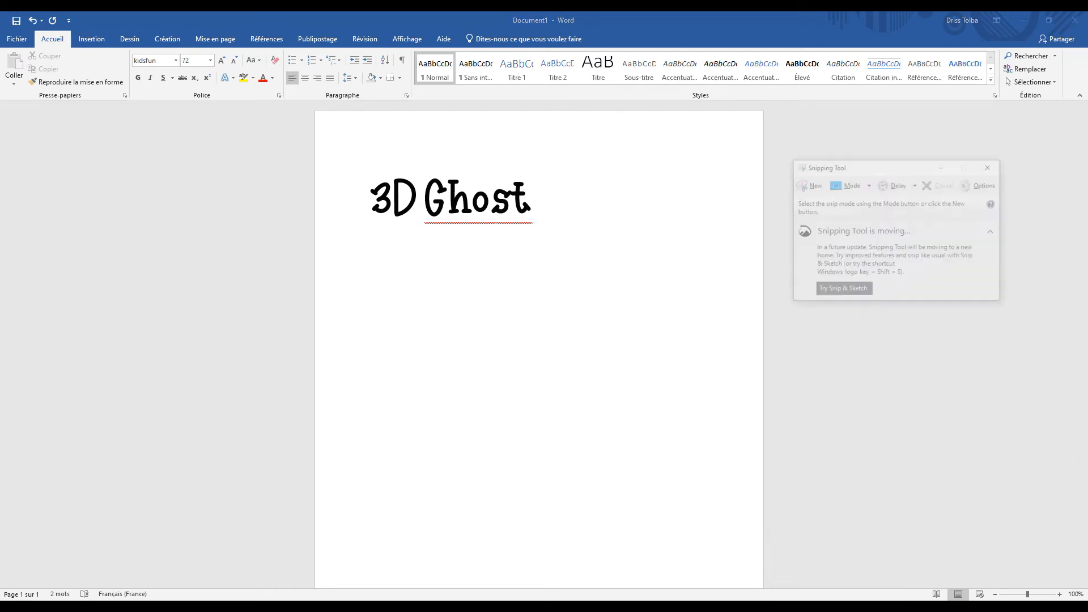
{"action": "left_click", "coordinate": [807, 112]}
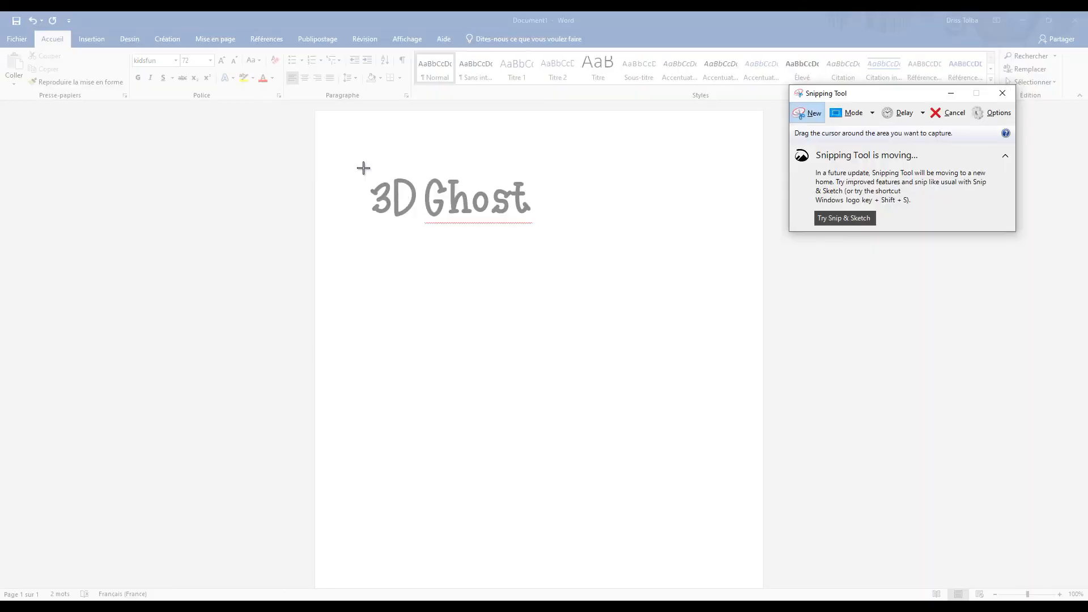
{"action": "left_click_drag", "start_coordinate": [364, 162], "coordinate": [538, 220]}
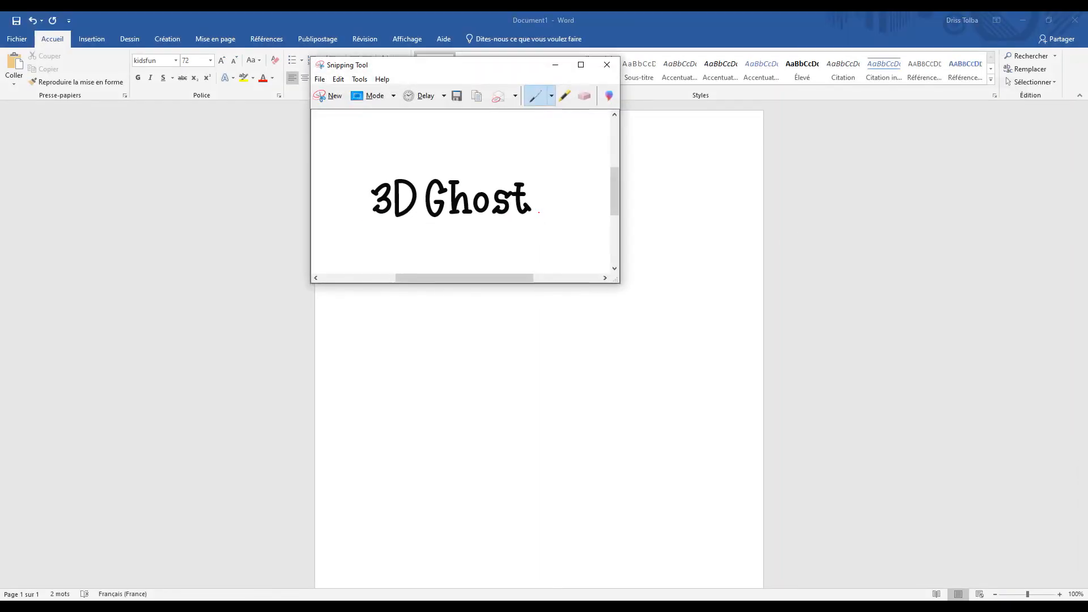
Save the snip as a JPEG file named "Capture from word" in the Text folder.
{"action": "left_click", "coordinate": [319, 79]}
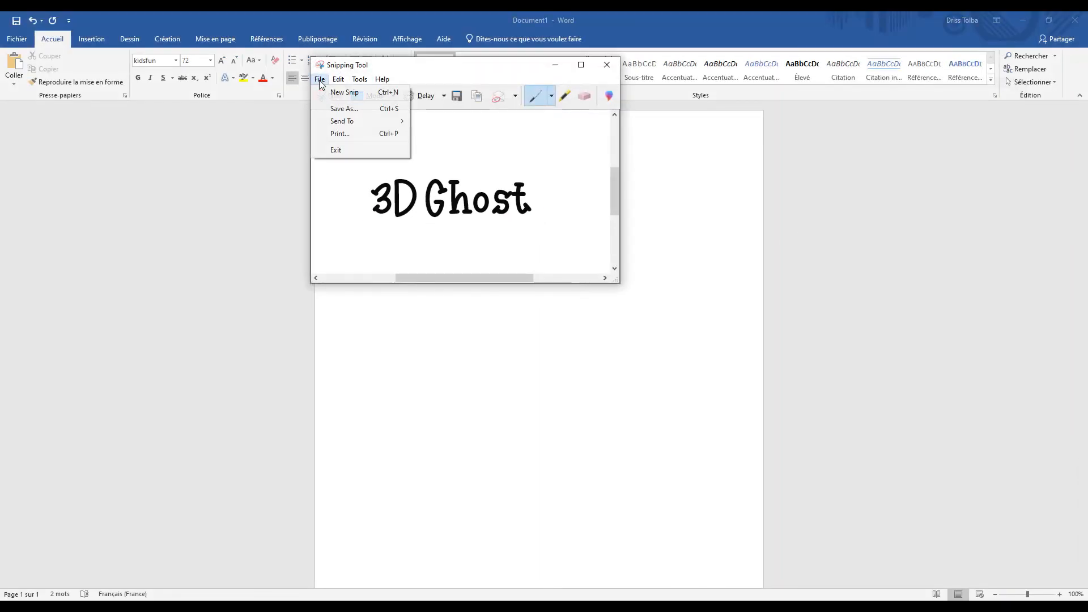
{"action": "left_click", "coordinate": [334, 109]}
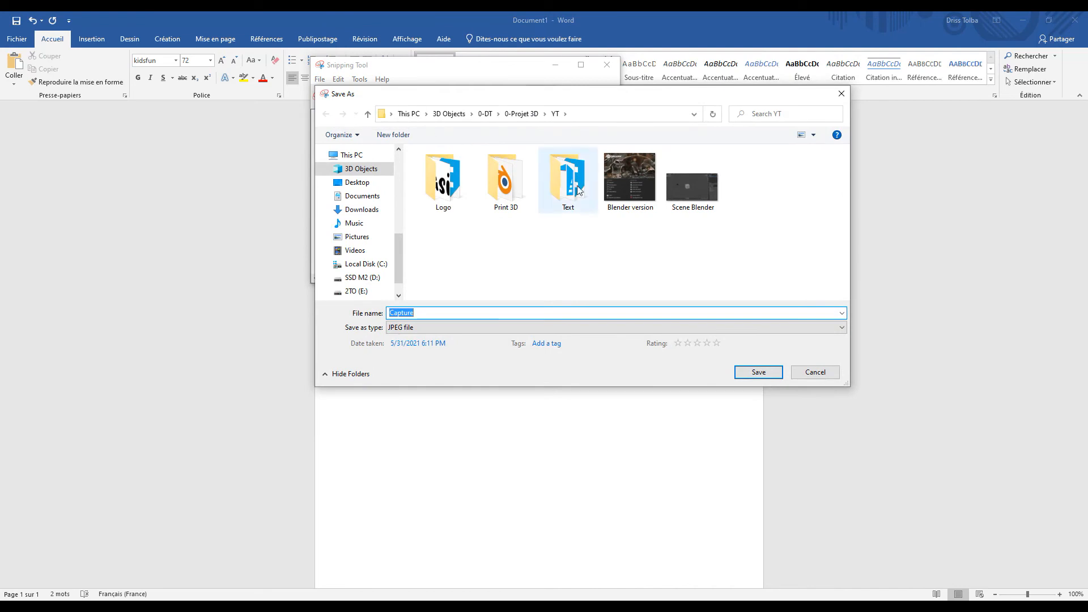
{"action": "double_click", "coordinate": [559, 192]}
{"action": "double_click", "coordinate": [427, 312]}
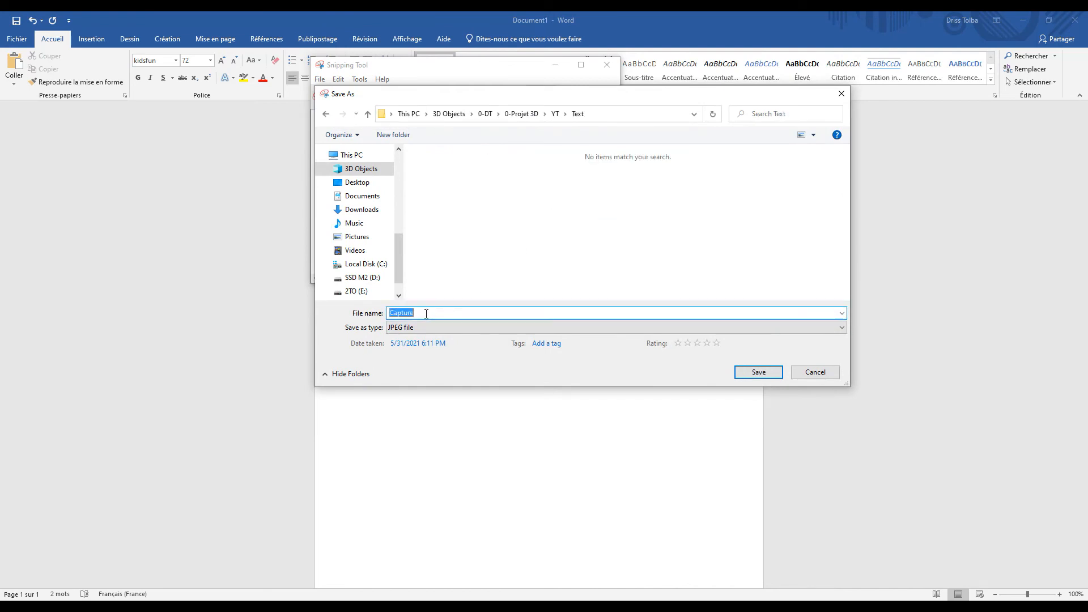
{"action": "left_click", "coordinate": [477, 315]}
{"action": "left_click", "coordinate": [756, 375]}
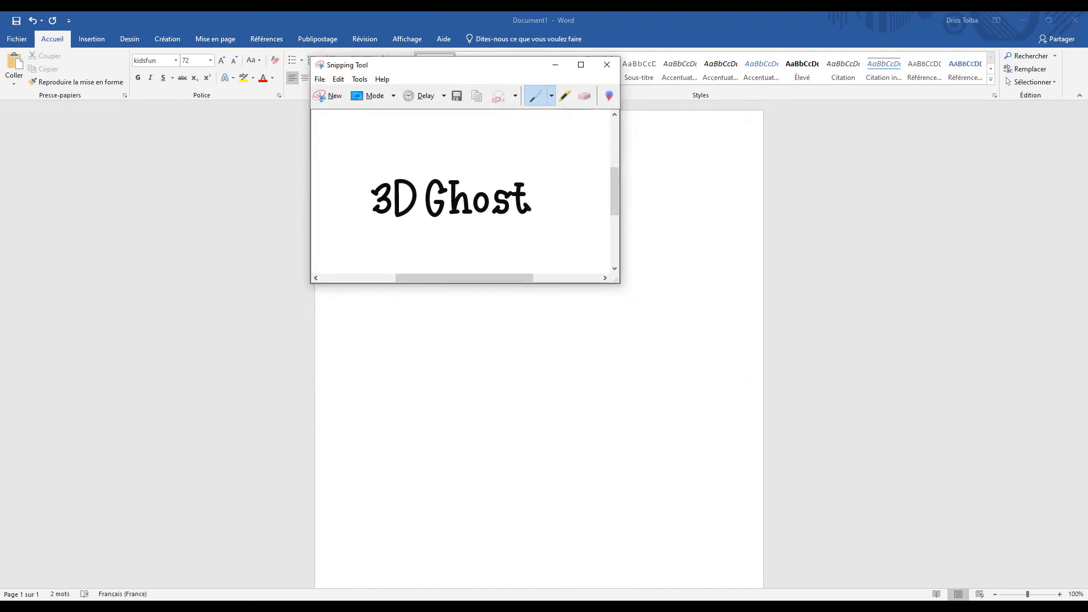
Switch to 3D Builder and load the image "Capture from word" into the new scene.
{"action": "left_click", "coordinate": [533, 606]}
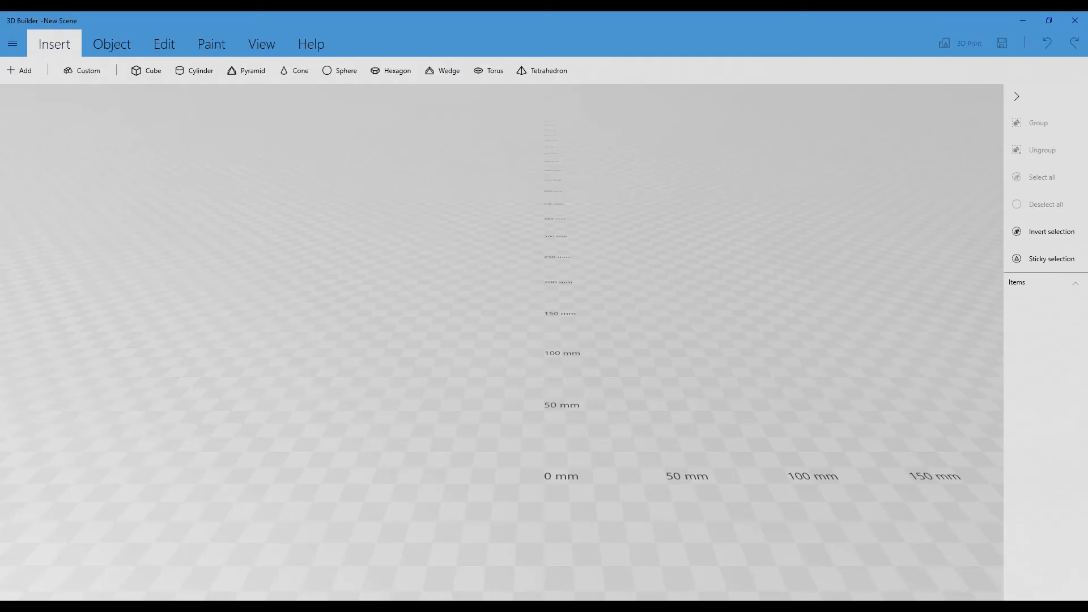
{"action": "left_click", "coordinate": [23, 72]}
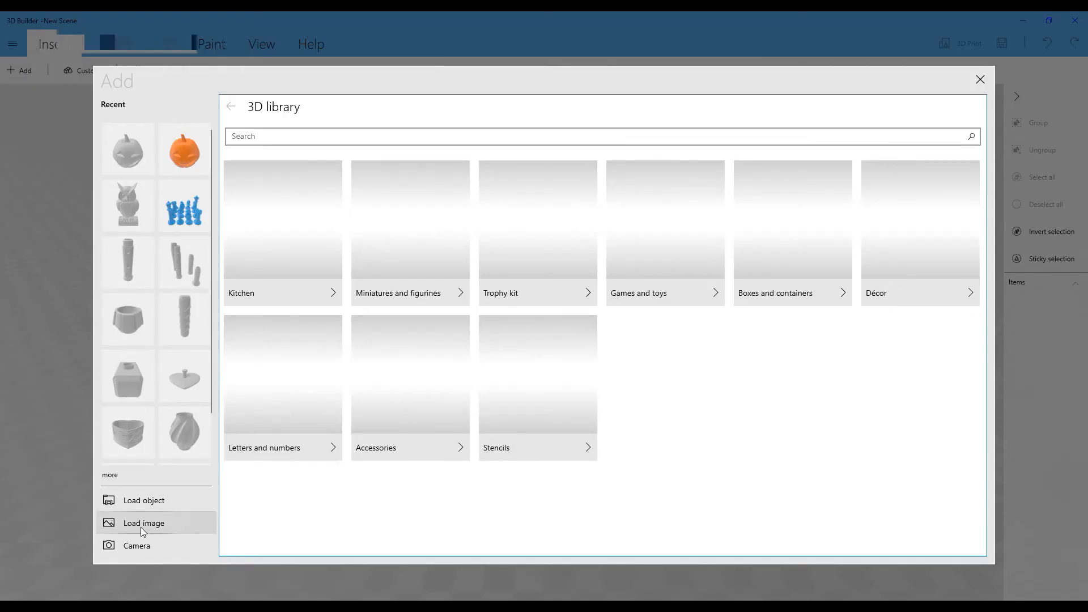
{"action": "left_click", "coordinate": [127, 522]}
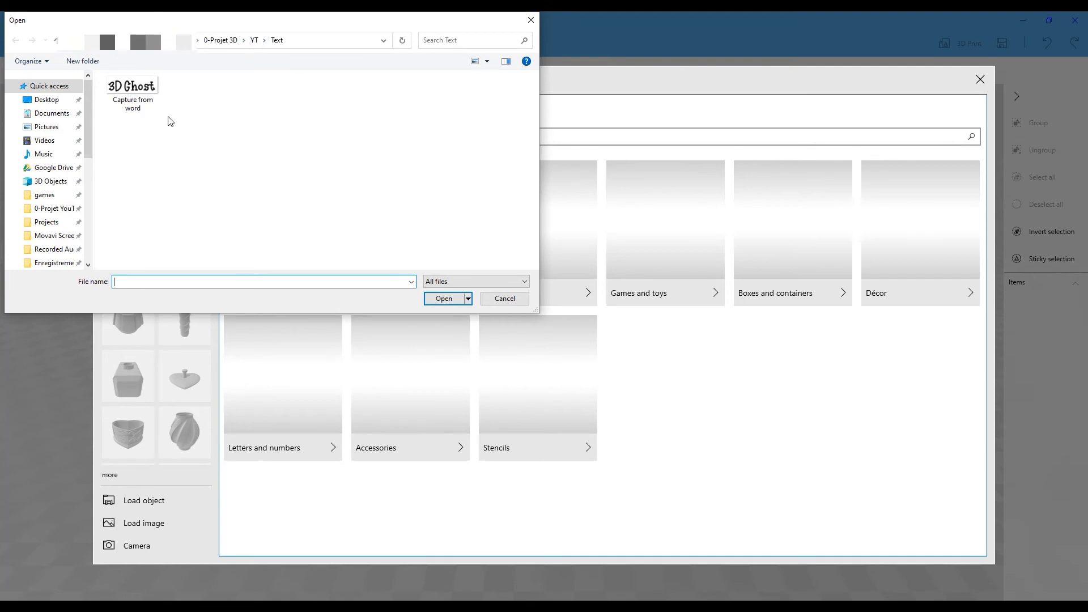
{"action": "left_click", "coordinate": [135, 90]}
{"action": "left_click", "coordinate": [457, 299]}
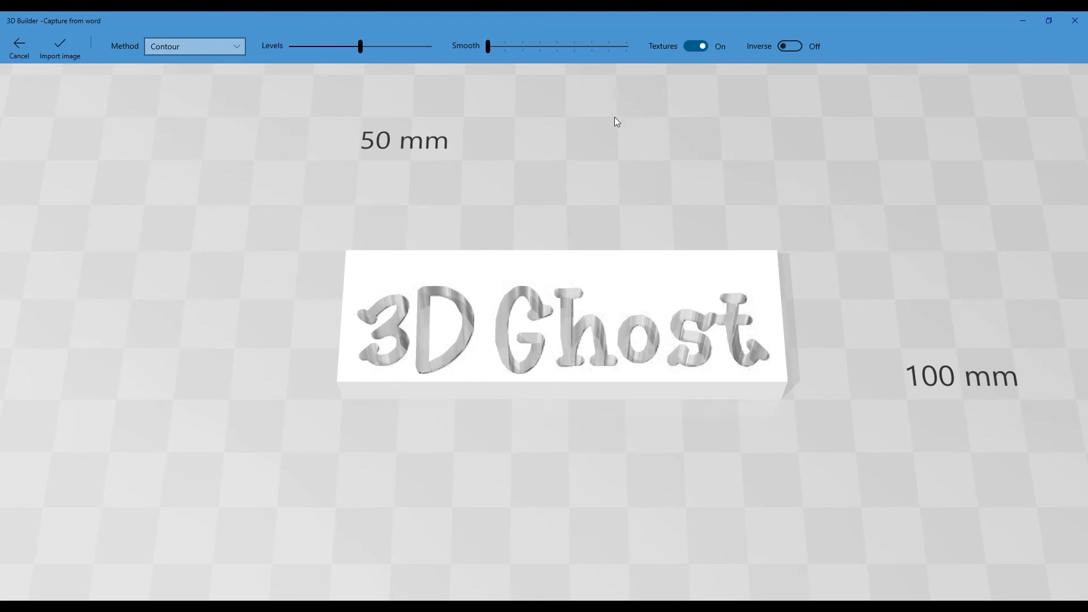
Import the image with the Contour method, Inverse turned on and Textures turned off.
{"action": "left_click", "coordinate": [789, 47]}
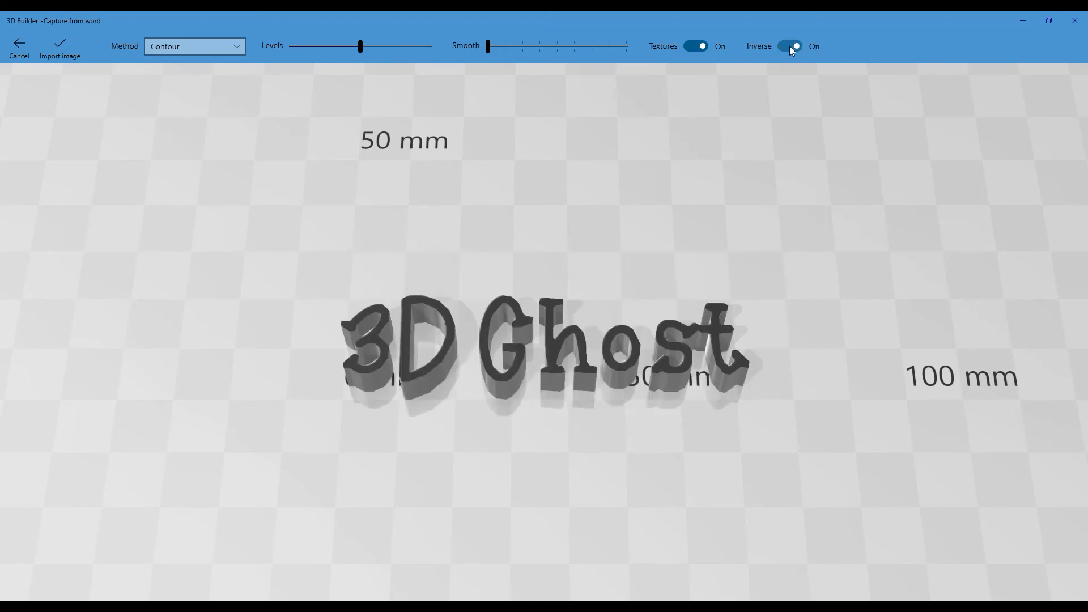
{"action": "left_click", "coordinate": [701, 47]}
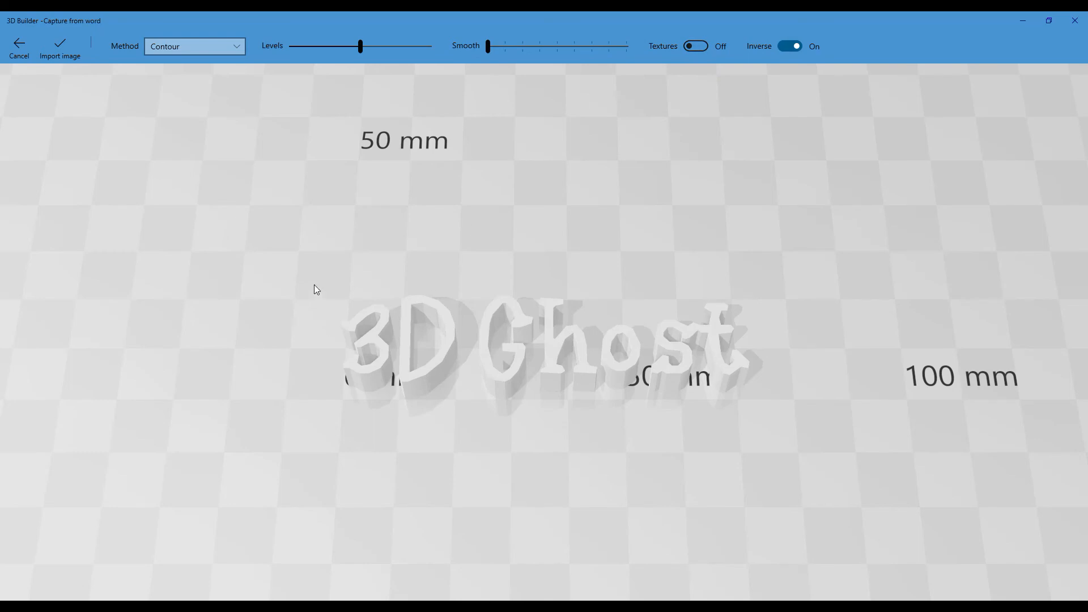
{"action": "left_click_drag", "start_coordinate": [306, 336], "coordinate": [279, 317]}
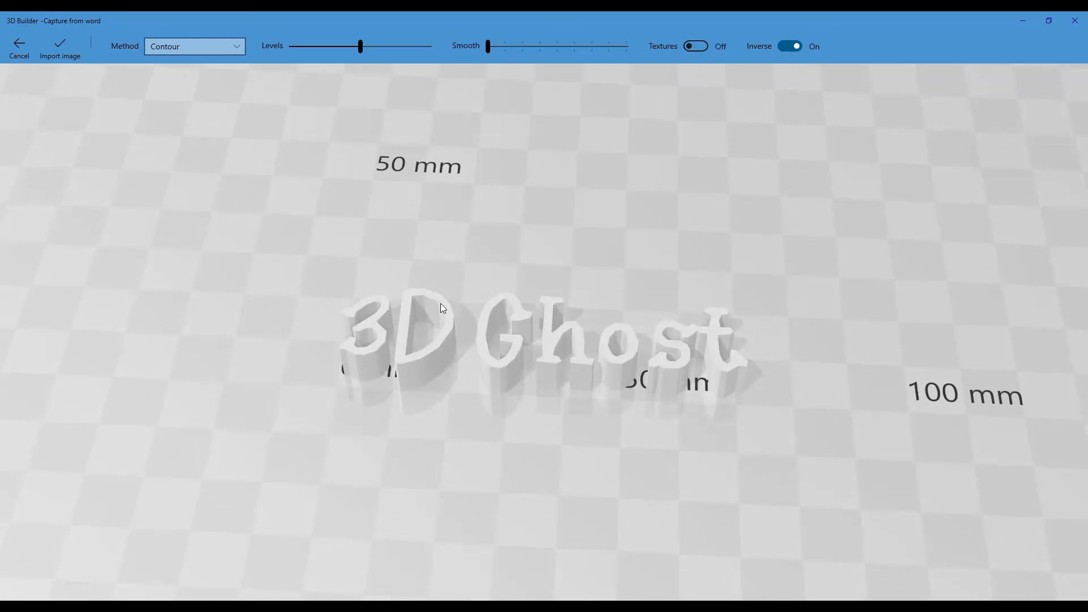
{"action": "left_click_drag", "start_coordinate": [488, 49], "coordinate": [454, 55]}
{"action": "scroll", "coordinate": [301, 408], "scroll_direction": "down", "scroll_amount": 3}
{"action": "left_click_drag", "start_coordinate": [302, 415], "coordinate": [324, 332]}
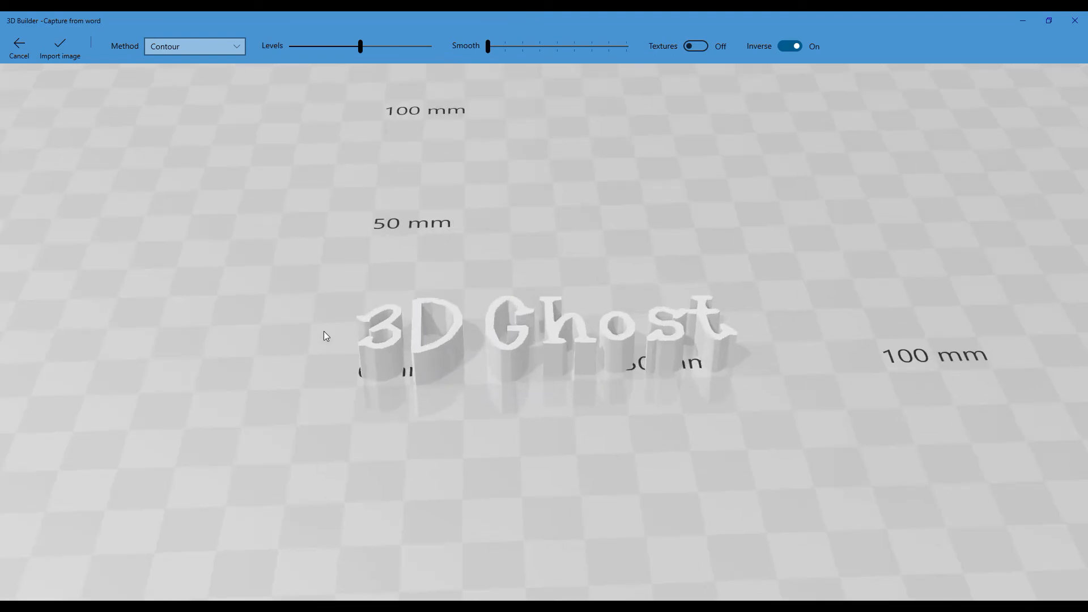
{"action": "left_click", "coordinate": [60, 48]}
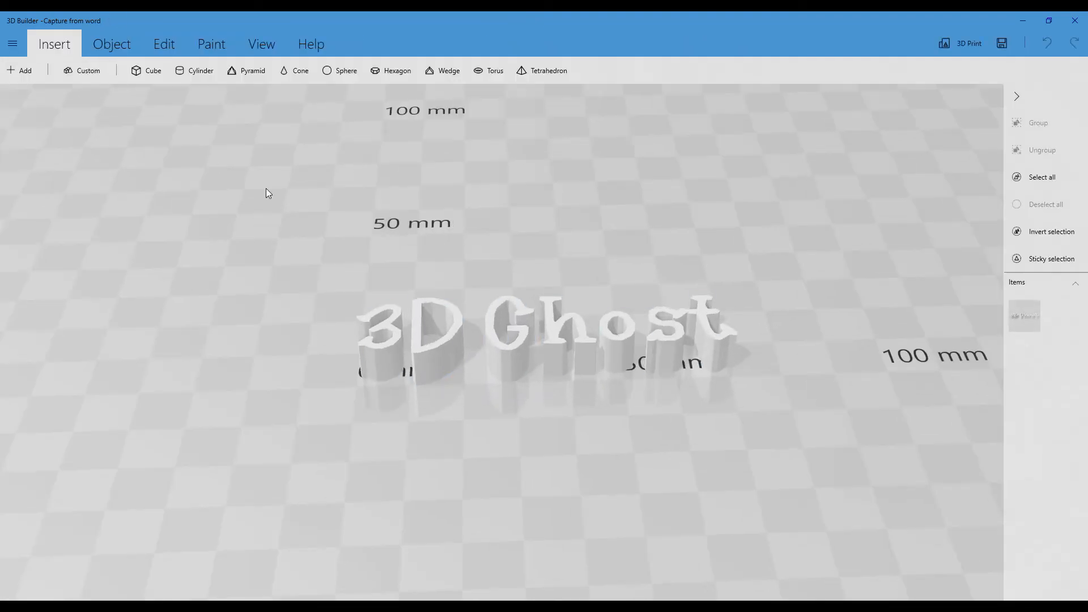
Select the 3D Ghost text and scale it proportionally to 200 mm in X.
{"action": "left_click", "coordinate": [585, 371]}
{"action": "left_click_drag", "start_coordinate": [510, 426], "coordinate": [524, 400]}
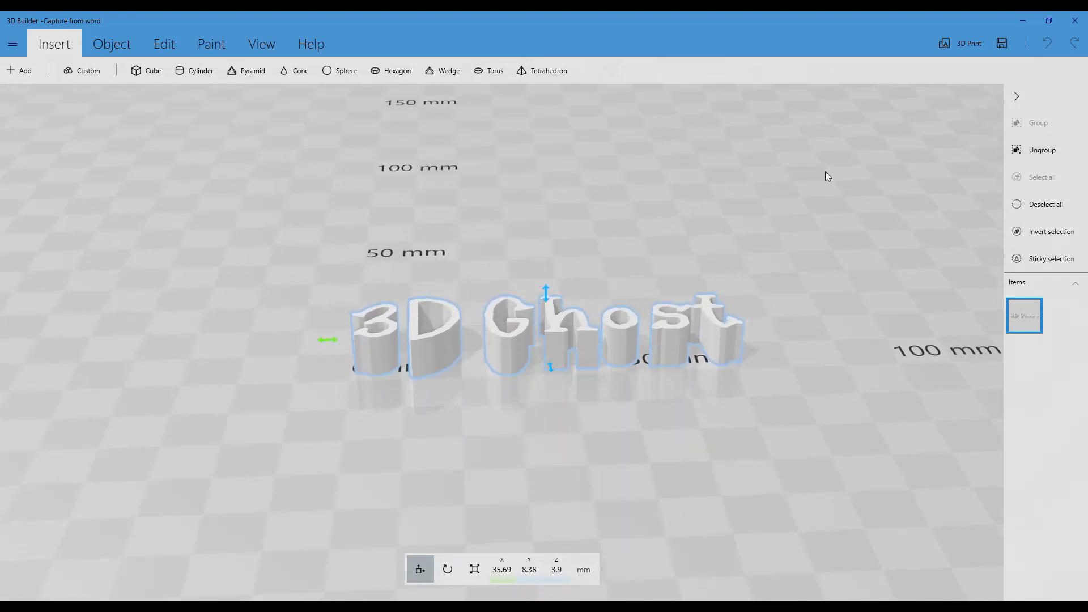
{"action": "left_click_drag", "start_coordinate": [579, 417], "coordinate": [680, 444]}
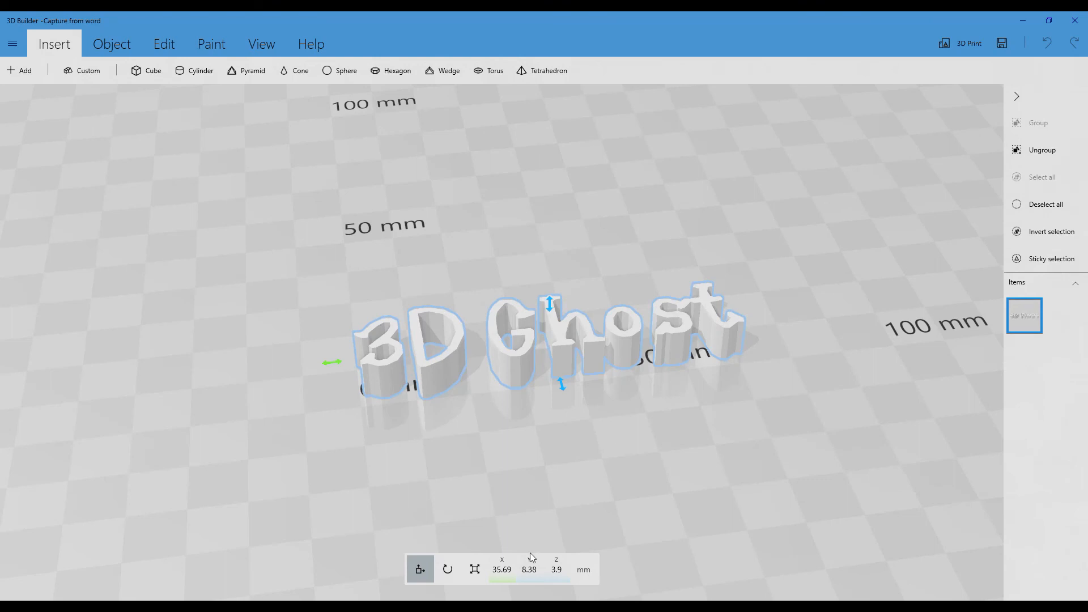
{"action": "left_click", "coordinate": [476, 571]}
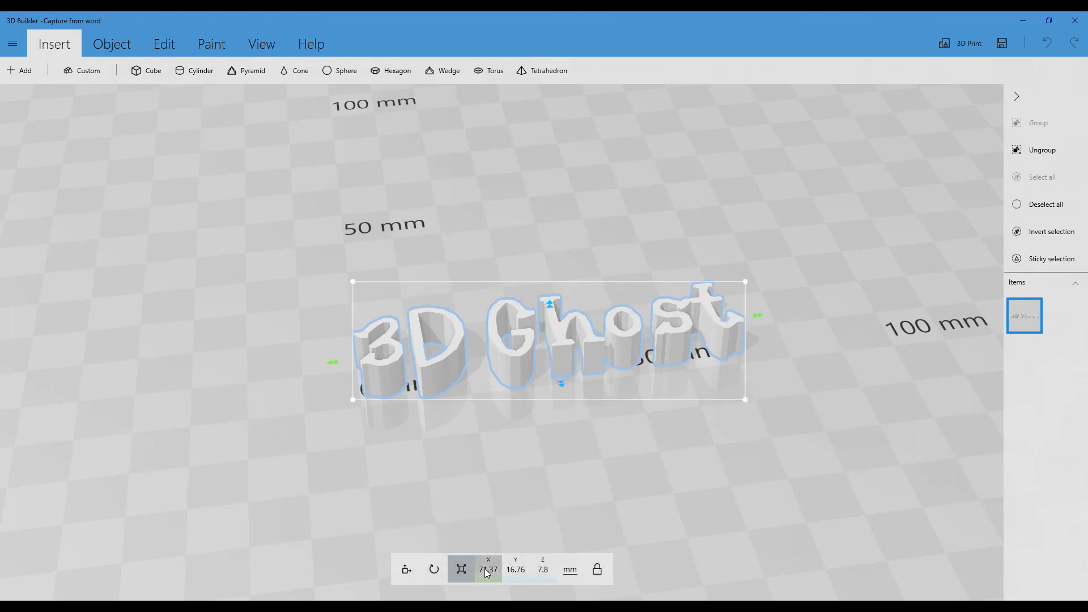
{"action": "left_click", "coordinate": [486, 571]}
{"action": "type", "text": "200"}
{"action": "key", "text": "Return"}
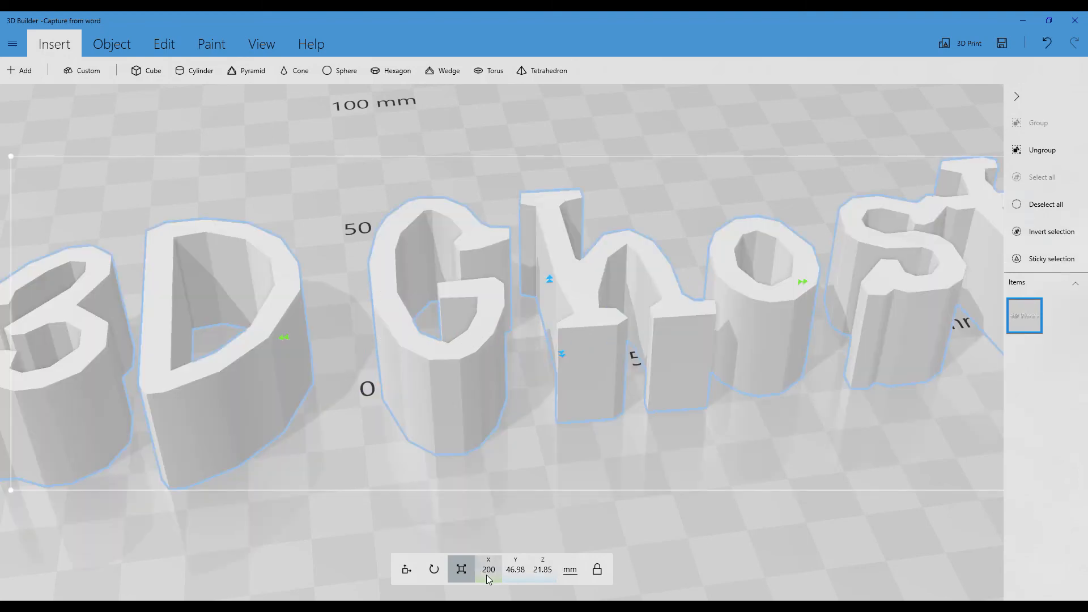
{"action": "scroll", "coordinate": [439, 422], "scroll_direction": "down", "scroll_amount": 3}
{"action": "left_click_drag", "start_coordinate": [552, 437], "coordinate": [553, 410]}
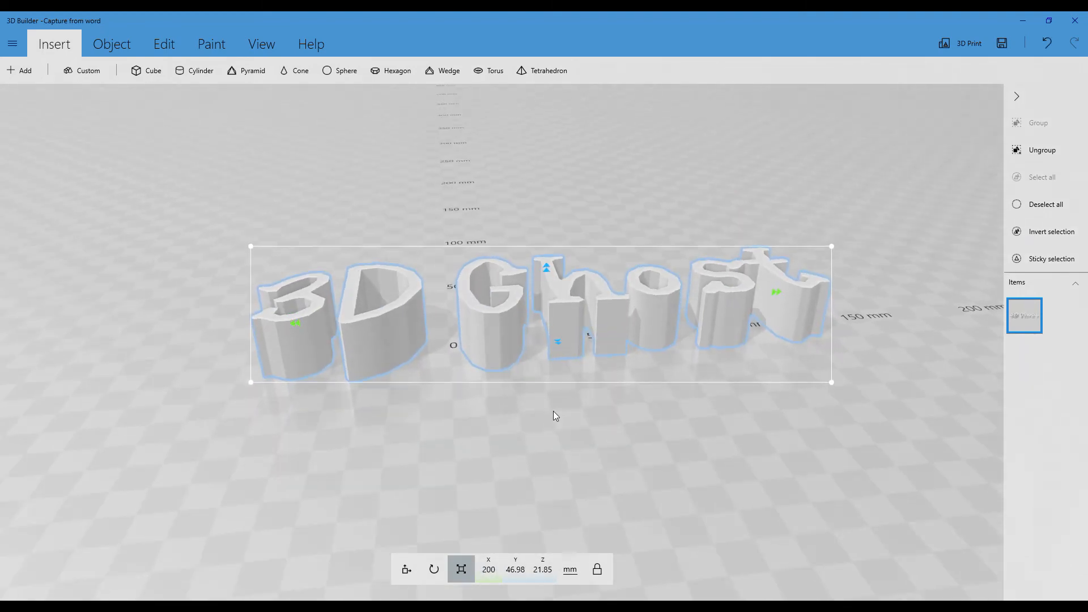
Unlock proportional scaling and set the text's Z height to 5 mm.
{"action": "left_click", "coordinate": [543, 574]}
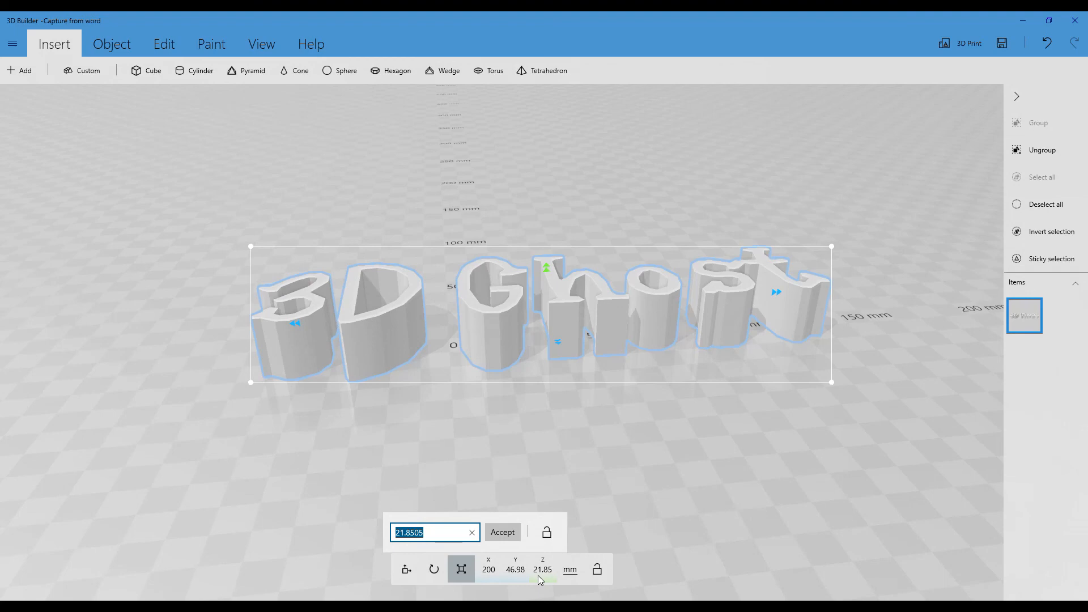
{"action": "type", "text": "5"}
{"action": "key", "text": "Return"}
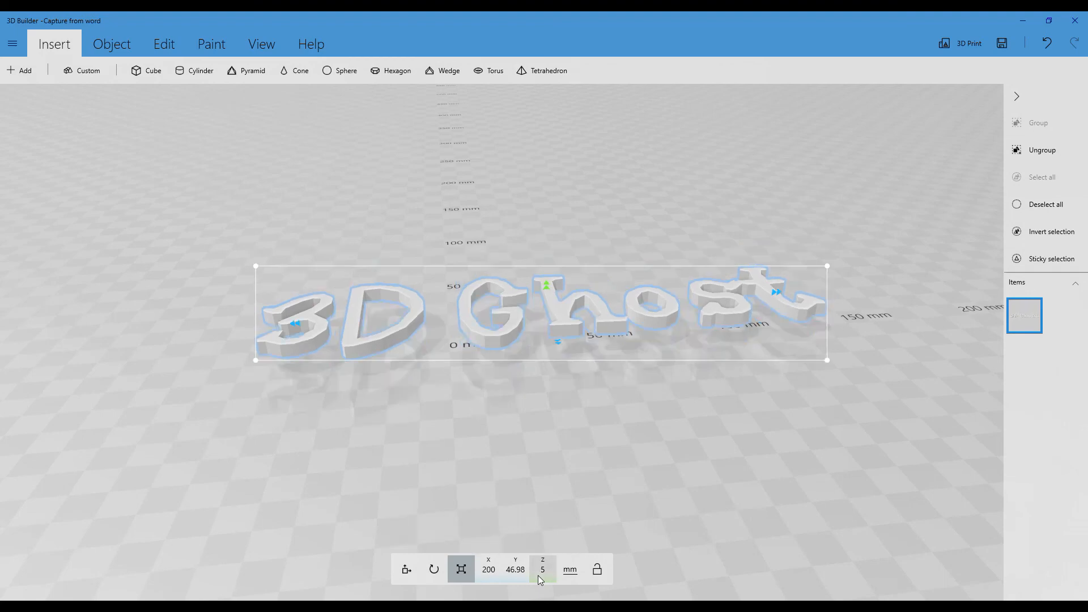
Settle the floating 3D Ghost text onto the ground plane.
{"action": "left_click_drag", "start_coordinate": [508, 443], "coordinate": [460, 442]}
{"action": "left_click", "coordinate": [114, 43]}
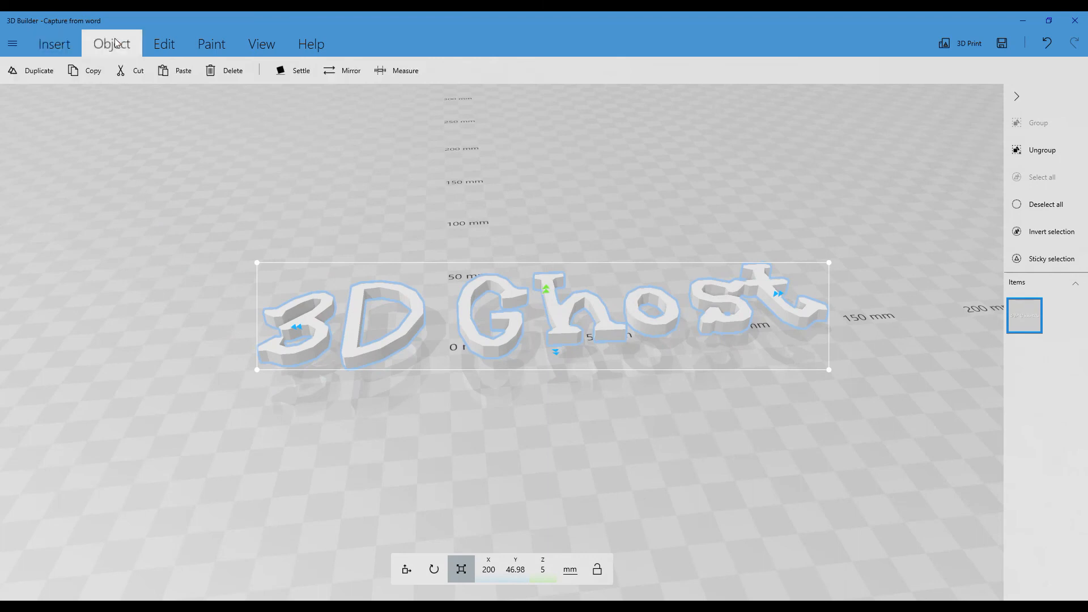
{"action": "left_click", "coordinate": [293, 71]}
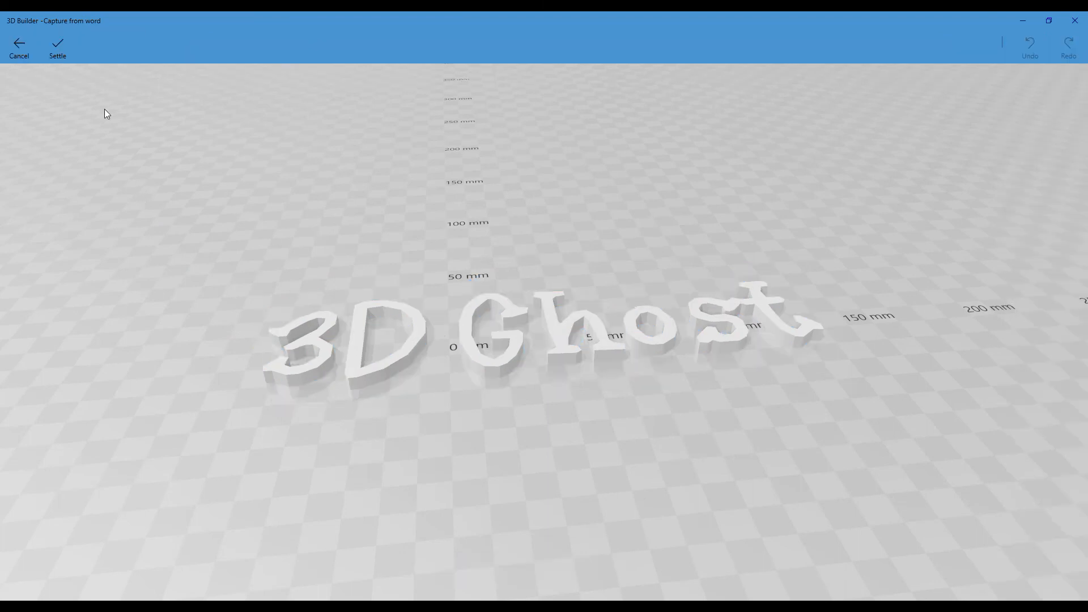
{"action": "left_click", "coordinate": [66, 49]}
Start saving a copy of the model with STL format as the file type.
{"action": "left_click", "coordinate": [13, 43]}
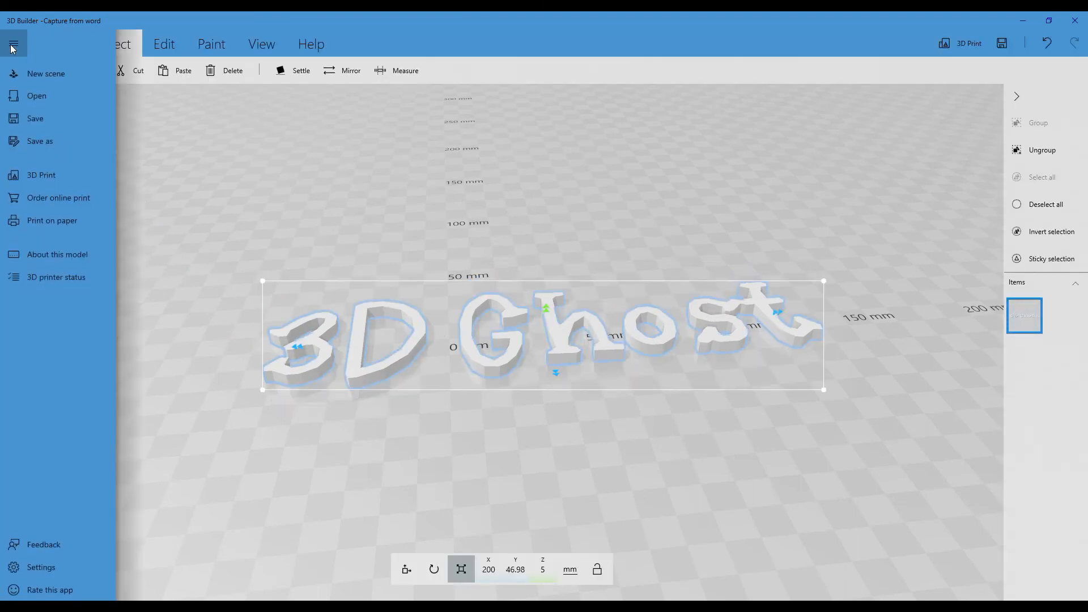
{"action": "left_click", "coordinate": [35, 143]}
{"action": "left_click", "coordinate": [100, 274]}
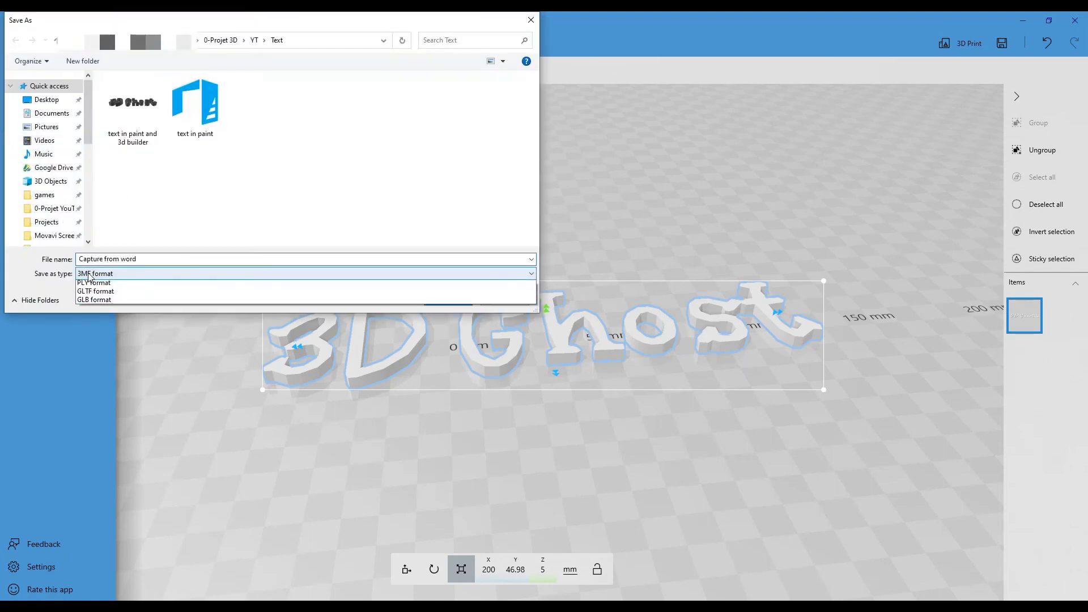
{"action": "left_click", "coordinate": [99, 293]}
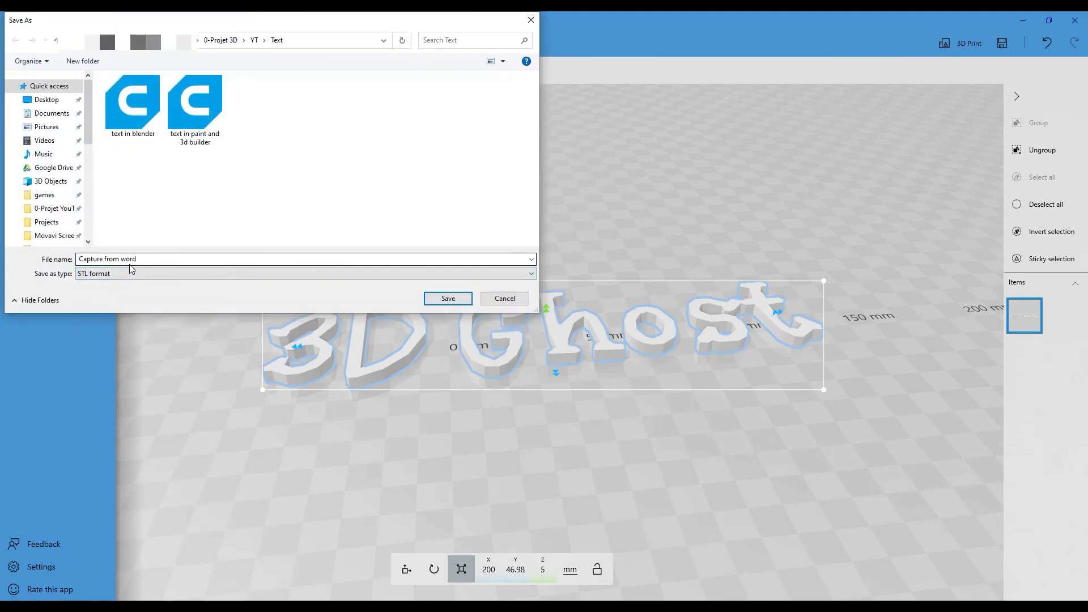
Name the STL file "Text from word and 3d builder" and save it in the Text folder.
{"action": "left_click", "coordinate": [80, 259]}
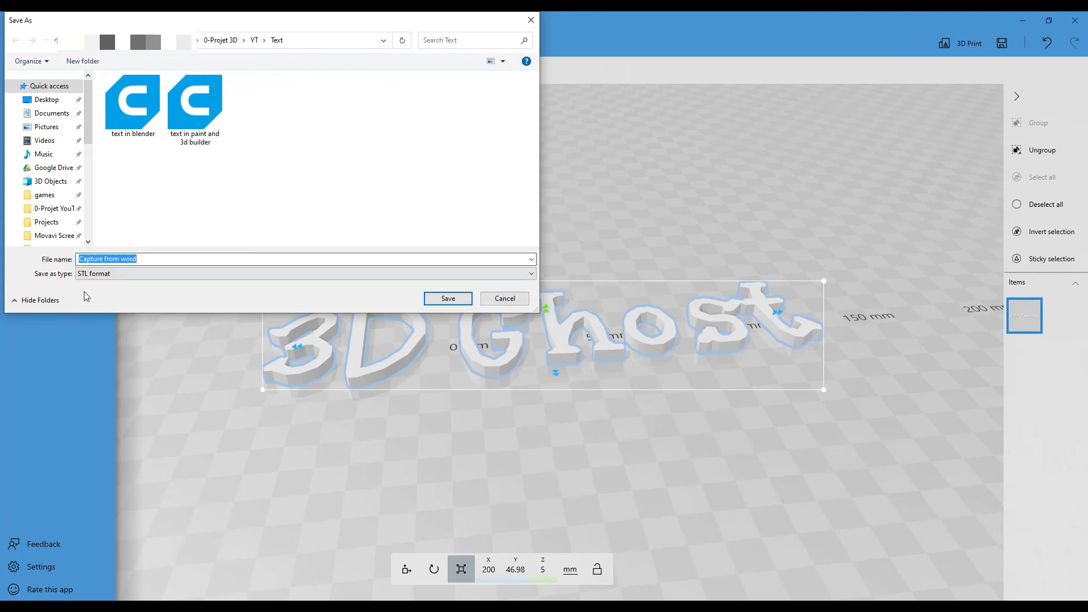
{"action": "key", "text": "Home"}
{"action": "type", "text": "Text"}
{"action": "key", "text": "Delete"}
{"action": "key", "text": "Delete"}
{"action": "key", "text": "Delete"}
{"action": "key", "text": "Delete"}
{"action": "key", "text": "Delete"}
{"action": "key", "text": "Delete"}
{"action": "key", "text": "Delete"}
{"action": "key", "text": "Delete"}
{"action": "key", "text": "End"}
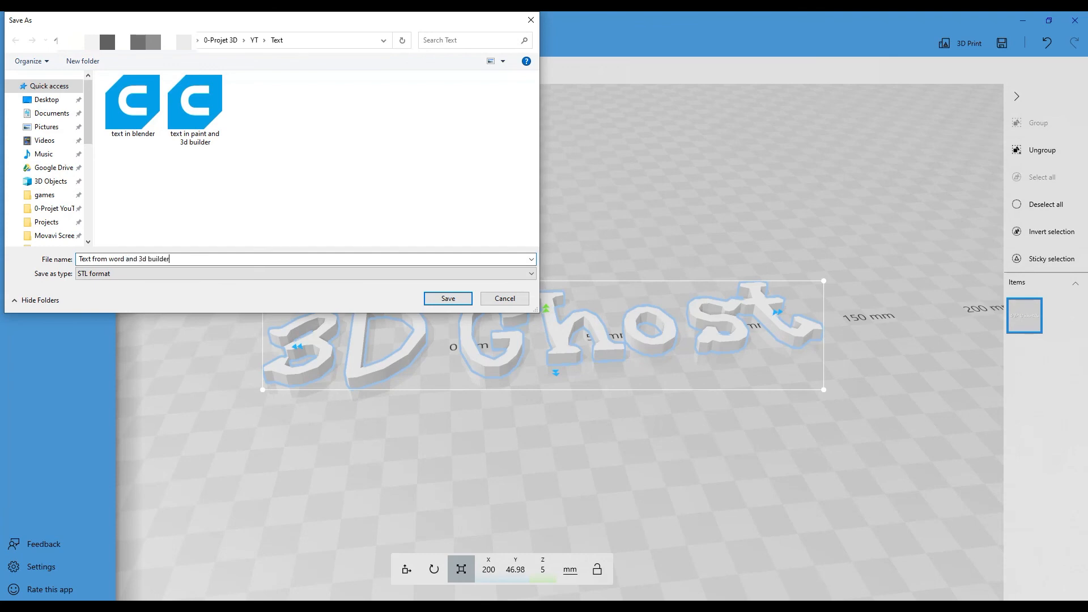
{"action": "left_click", "coordinate": [449, 299]}
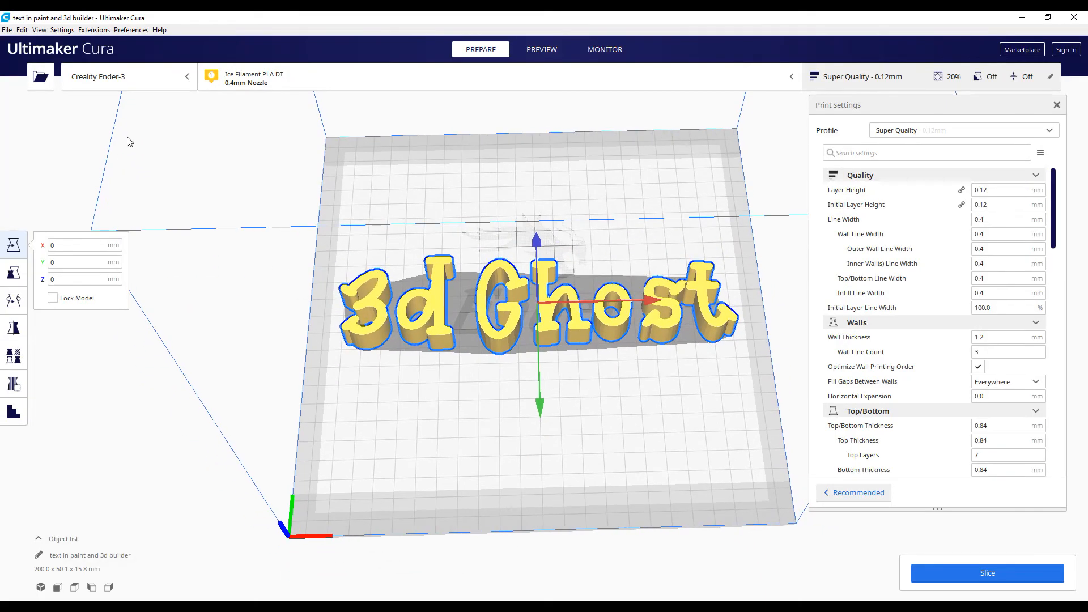
Switch to Ultimaker Cura and start a new project, clearing the build plate.
{"action": "left_click", "coordinate": [7, 30]}
{"action": "left_click", "coordinate": [18, 45]}
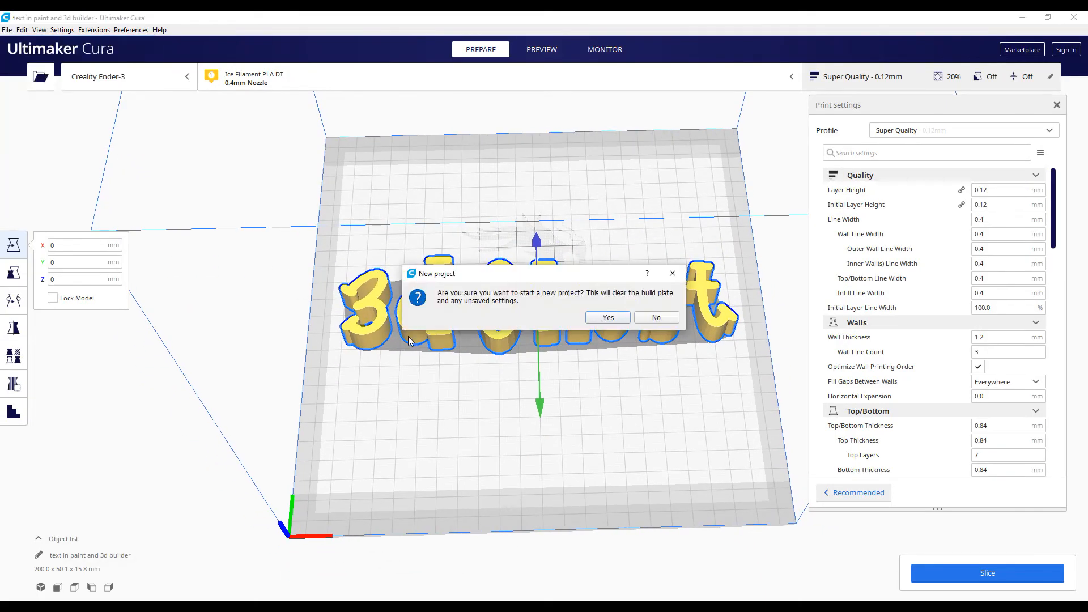
{"action": "left_click", "coordinate": [607, 318]}
Load the "Text from word and 3d builder" STL file from the Text folder onto the build plate and inspect the model.
{"action": "key", "text": "alt+Tab"}
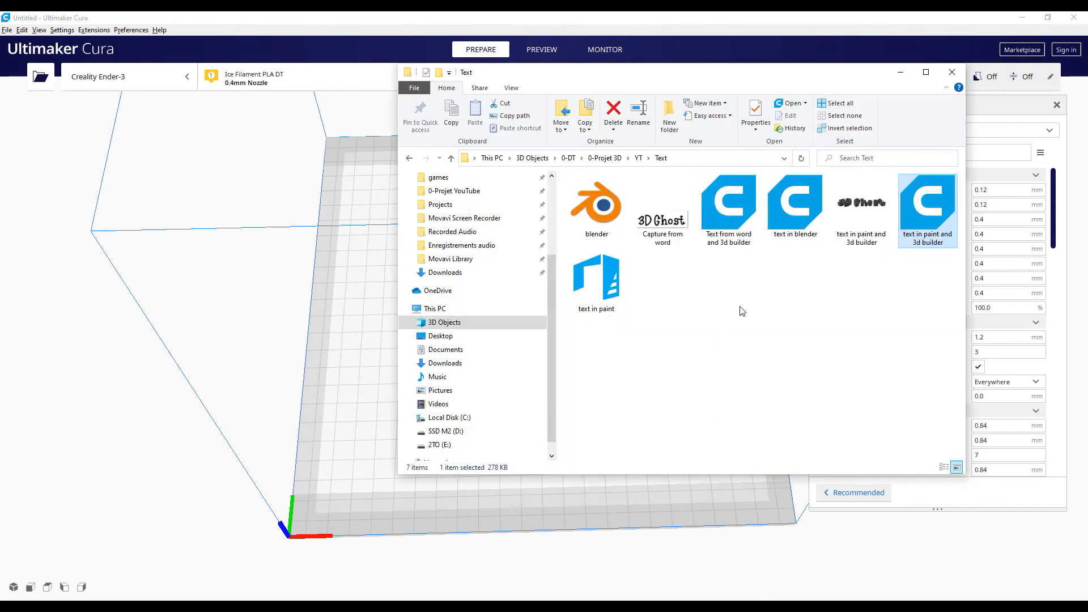
{"action": "left_click_drag", "start_coordinate": [728, 201], "coordinate": [347, 311]}
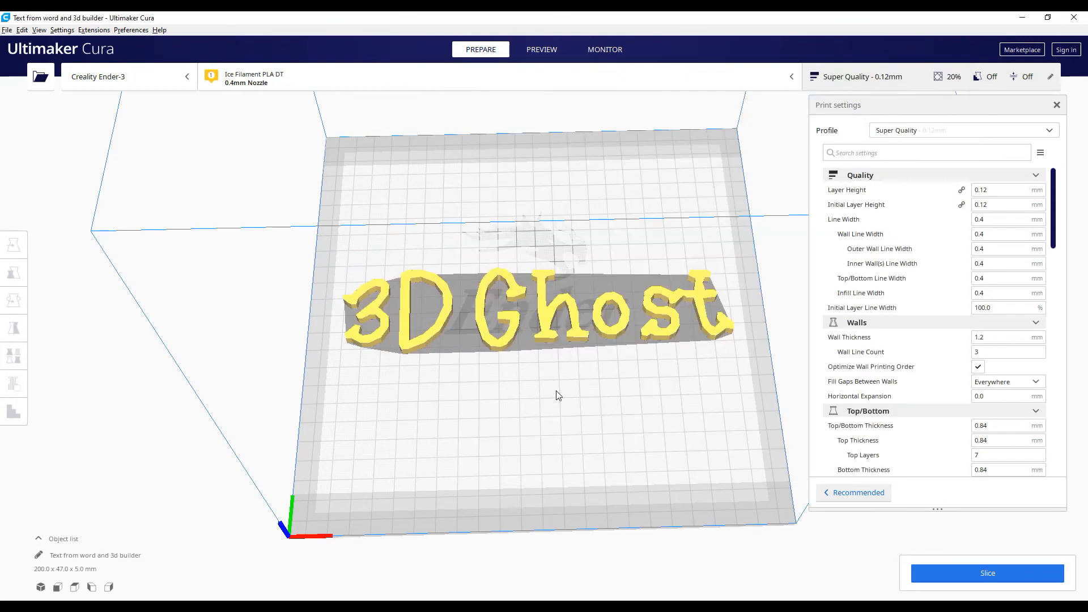
{"action": "scroll", "coordinate": [548, 353], "scroll_direction": "up", "scroll_amount": 1}
{"action": "middle_click_drag", "start_coordinate": [554, 316], "coordinate": [544, 439]}
{"action": "scroll", "coordinate": [544, 438], "scroll_direction": "down", "scroll_amount": 1}
{"action": "right_click_drag", "start_coordinate": [513, 411], "coordinate": [514, 345]}
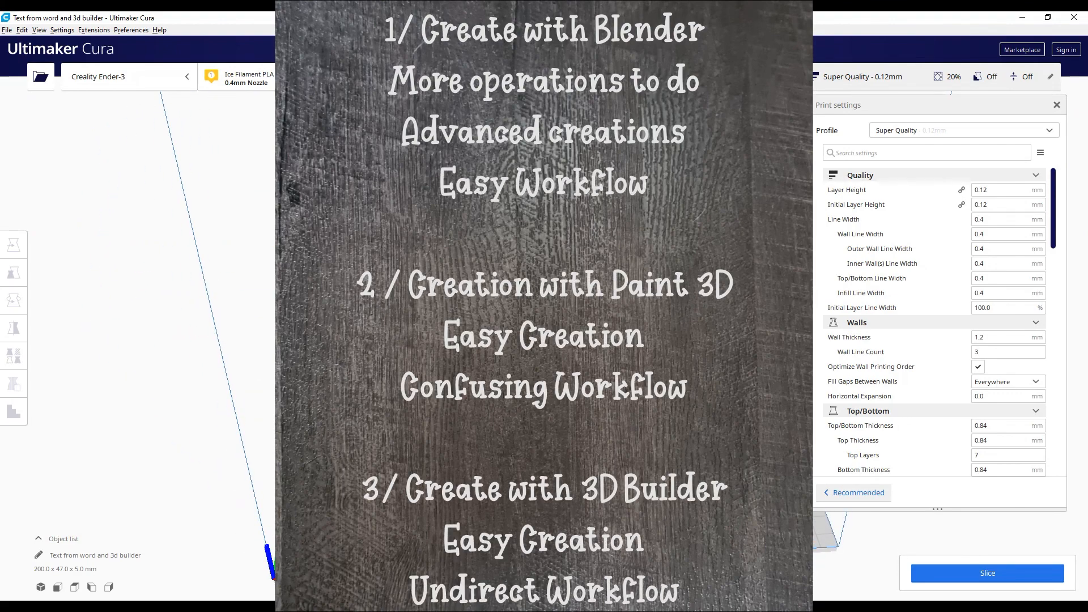